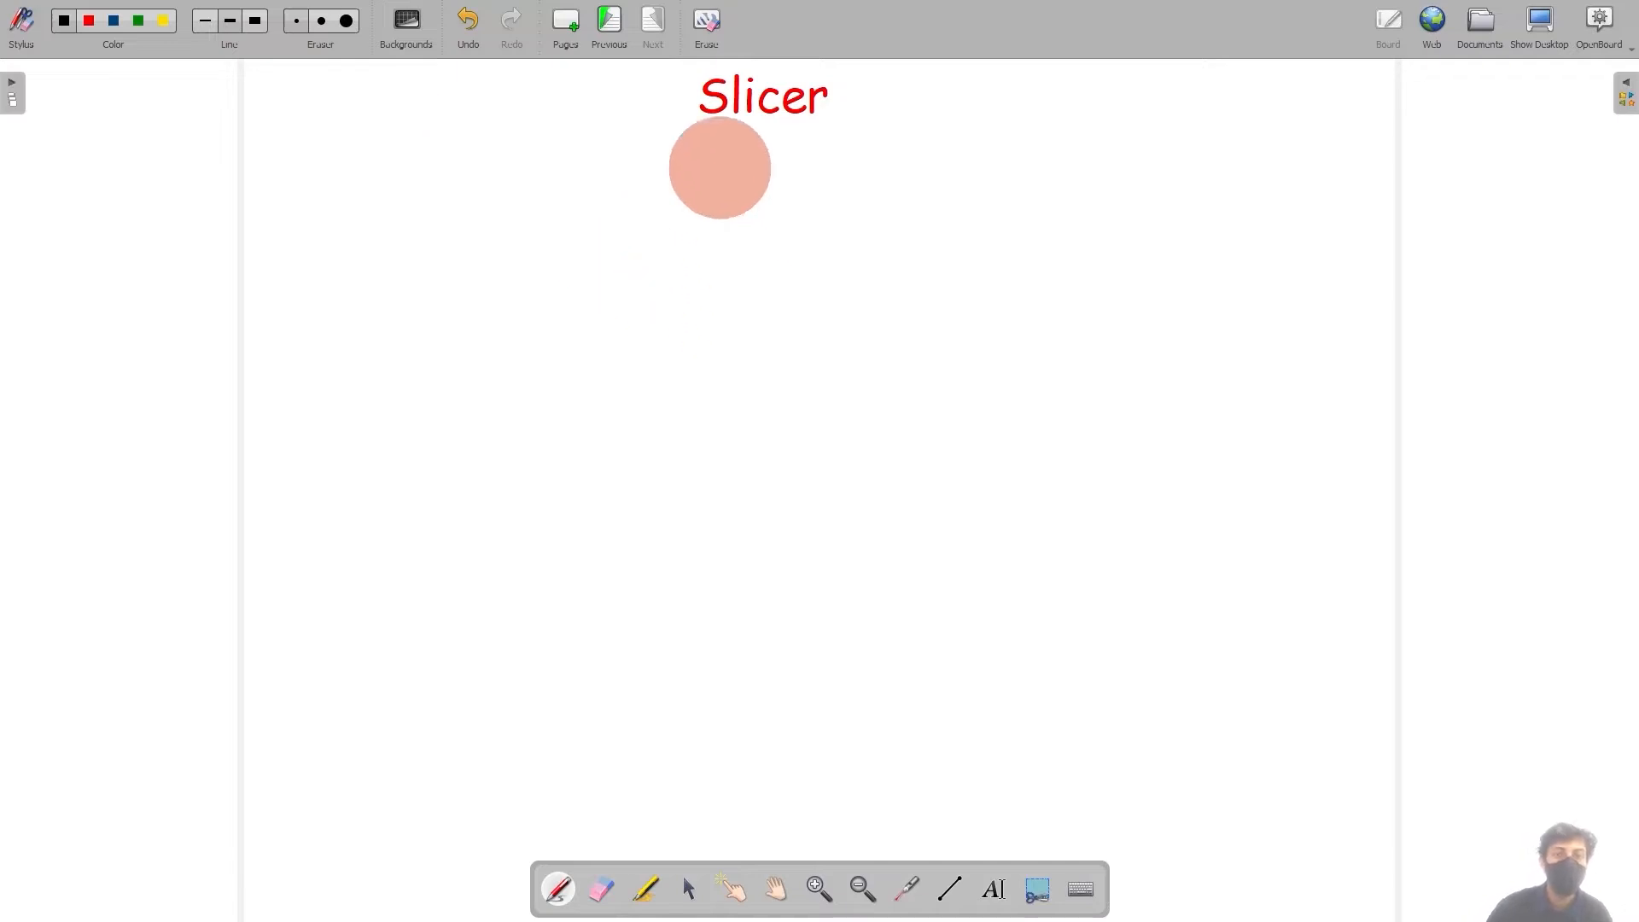
# Step: Double-underline the "Slicer" heading in black and add vertical strokes on both sides of it
pyautogui.moveTo(673, 128); pyautogui.dragTo(879, 128)
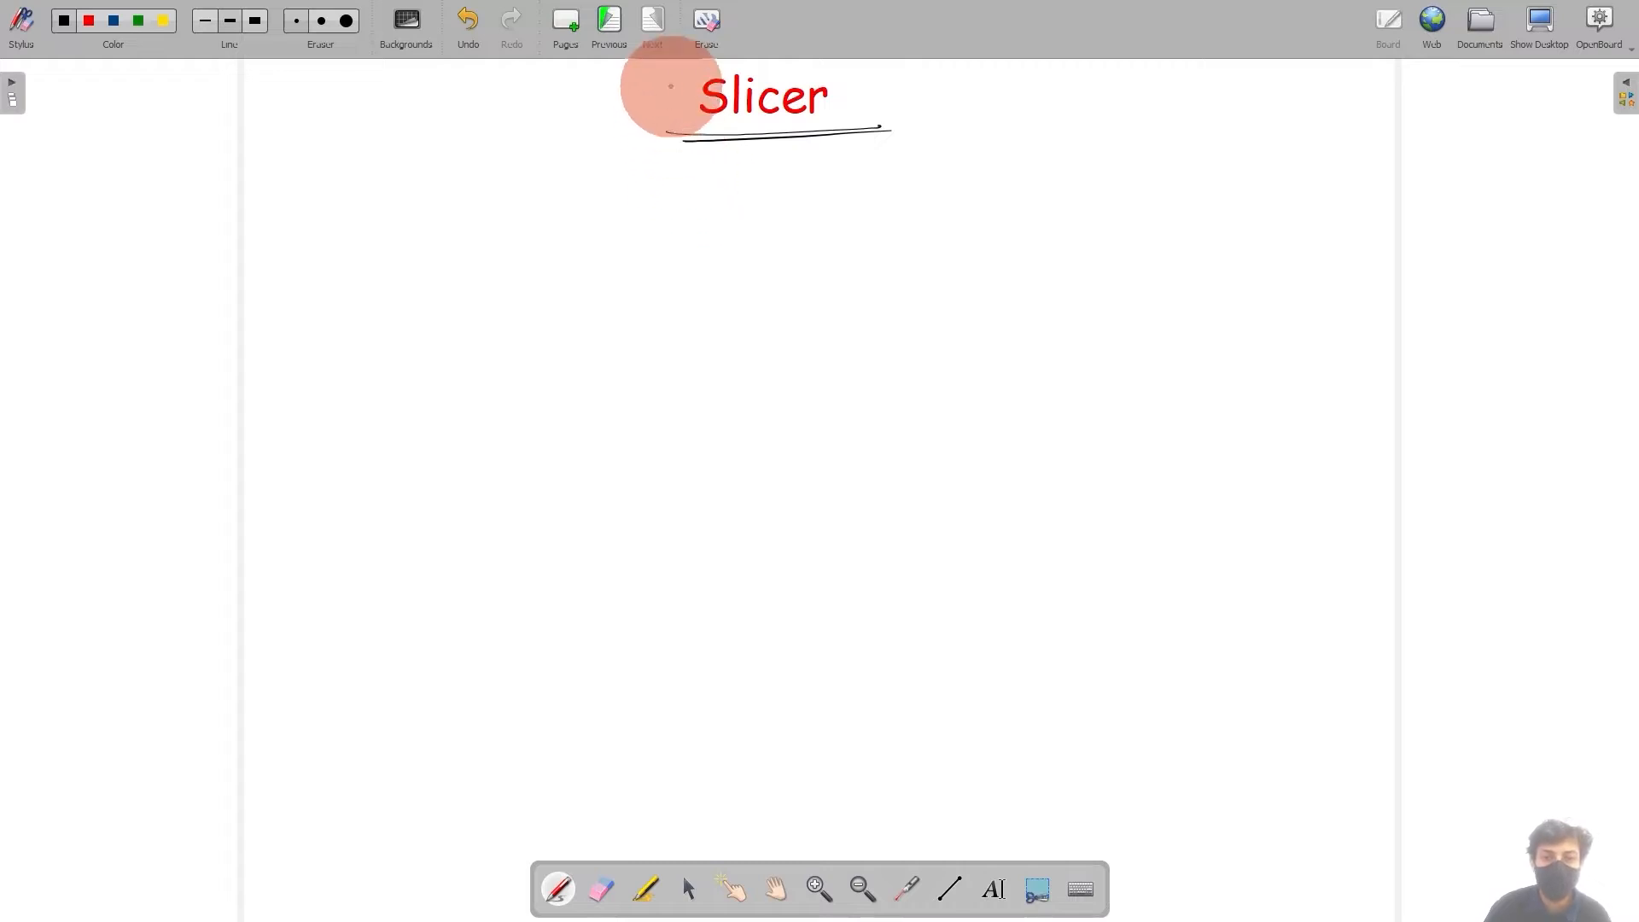
pyautogui.moveTo(688, 110); pyautogui.dragTo(683, 147)
pyautogui.moveTo(881, 78); pyautogui.dragTo(868, 137)
# Step: Draw an arrow from the "Slicer" heading to the handwritten, circled word "button"
pyautogui.moveTo(730, 127); pyautogui.dragTo(487, 217)
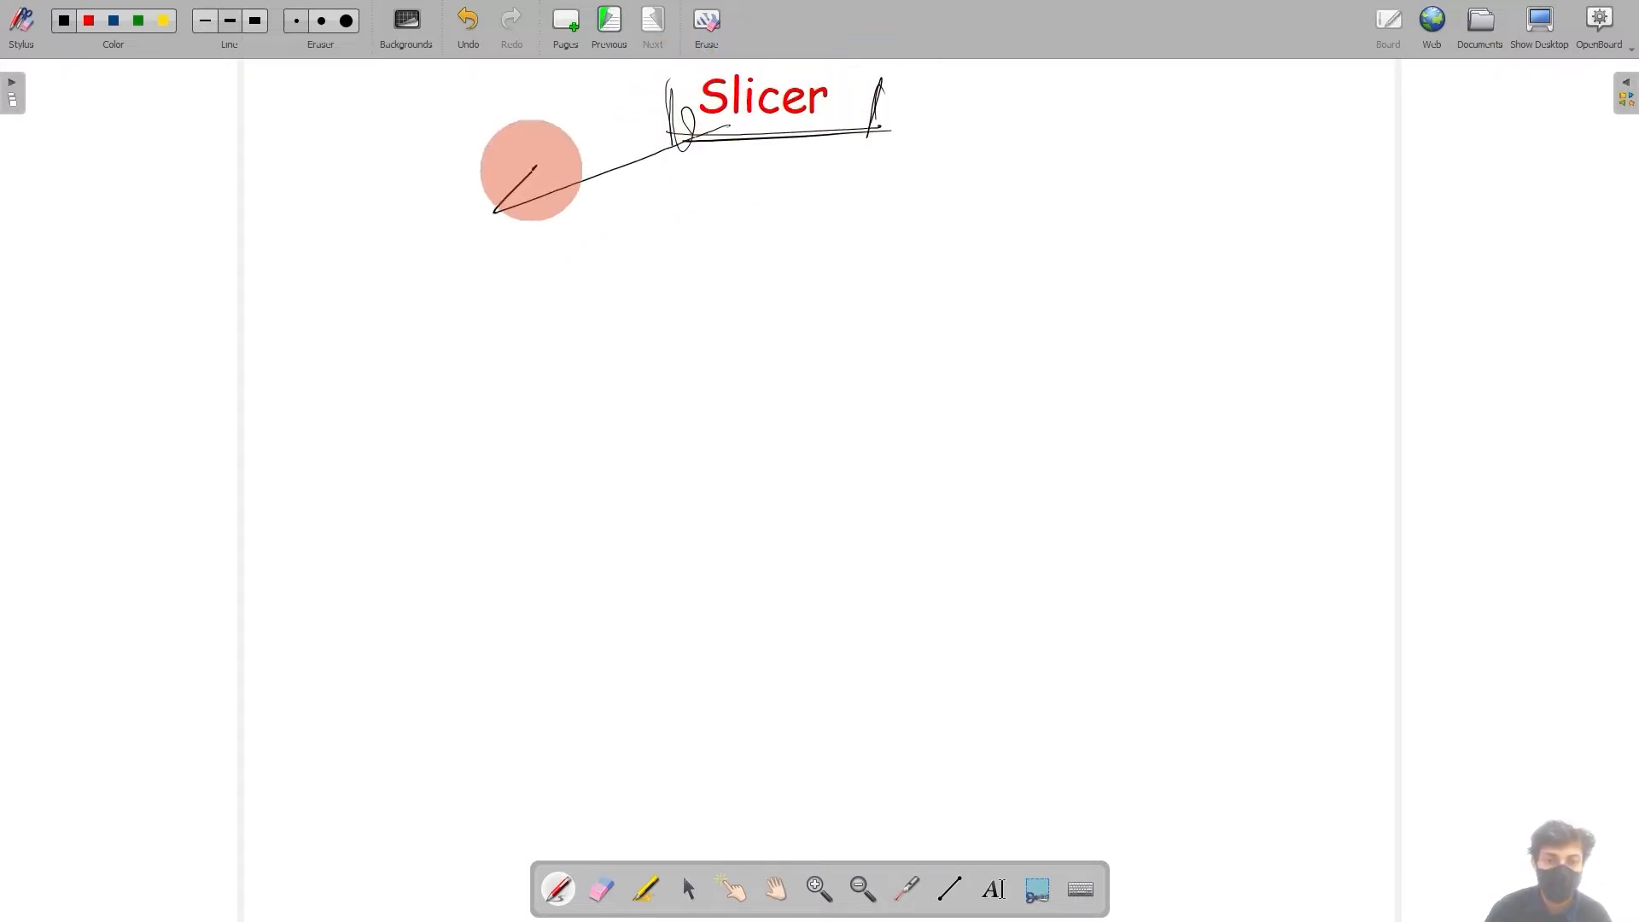
pyautogui.moveTo(537, 167); pyautogui.dragTo(560, 212)
pyautogui.moveTo(168, 220)
pyautogui.mouseDown()
pyautogui.moveTo(168, 282)
pyautogui.moveTo(193, 261)
pyautogui.mouseUp()
pyautogui.moveTo(215, 254)
pyautogui.mouseDown()
pyautogui.moveTo(262, 273)
pyautogui.moveTo(381, 234)
pyautogui.moveTo(355, 290)
pyautogui.mouseUp()
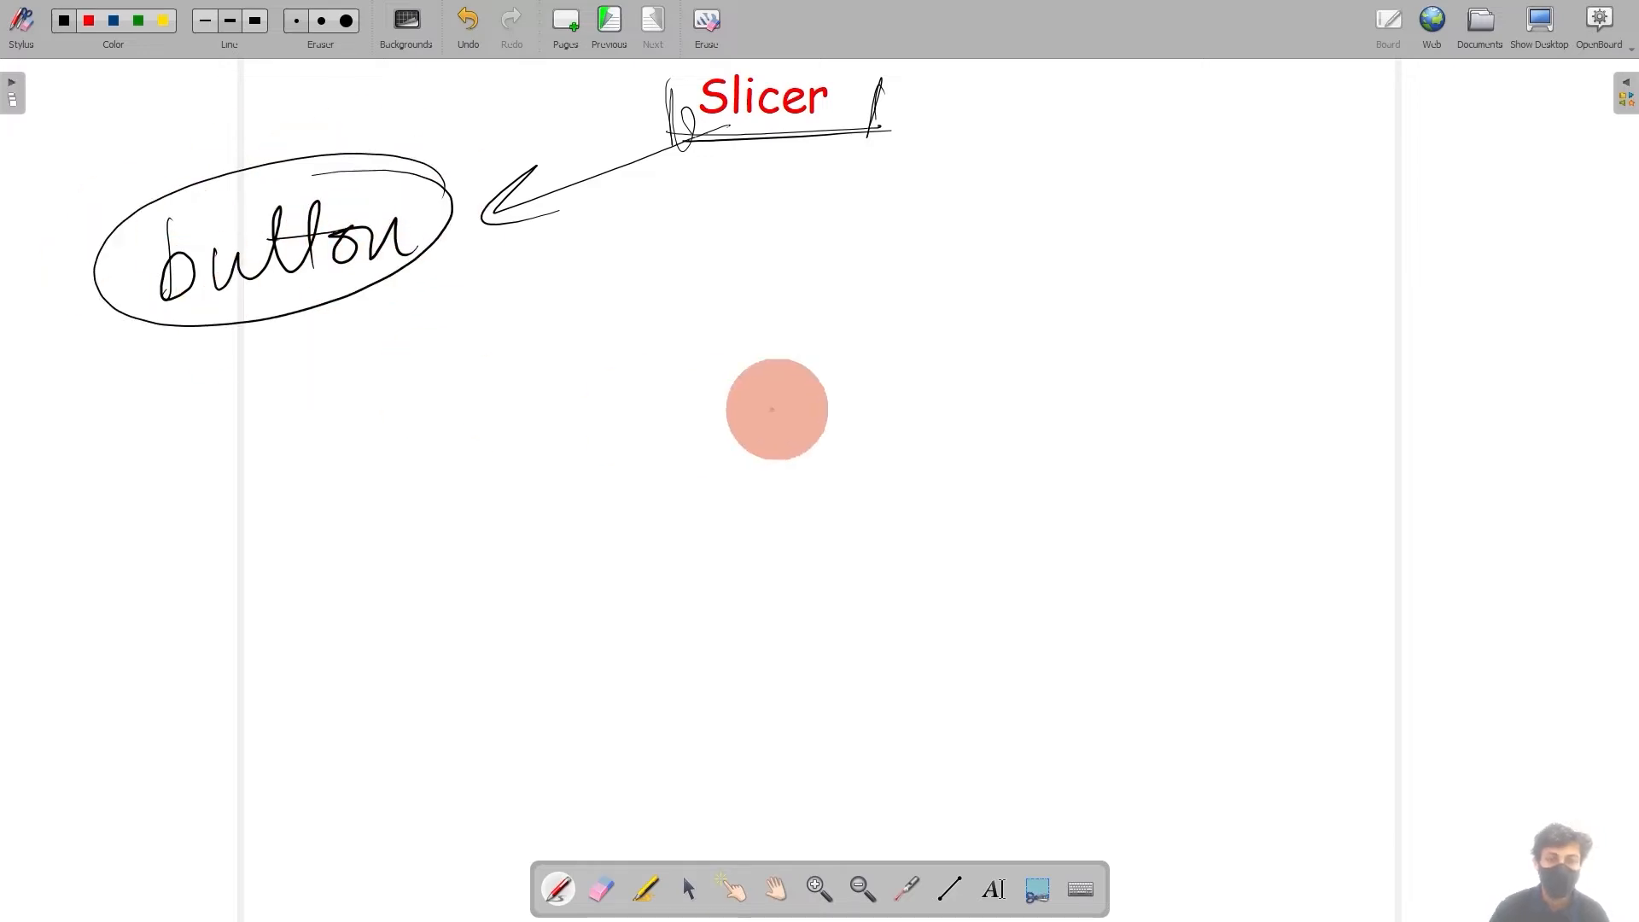
# Step: Sketch a framed zigzag line chart and, below it, a framed bar chart with three bars
pyautogui.moveTo(962, 198)
pyautogui.mouseDown()
pyautogui.moveTo(977, 341)
pyautogui.moveTo(1218, 274)
pyautogui.moveTo(986, 328)
pyautogui.moveTo(1145, 215)
pyautogui.moveTo(1161, 254)
pyautogui.mouseUp()
pyautogui.moveTo(966, 408); pyautogui.dragTo(984, 533)
pyautogui.moveTo(953, 407)
pyautogui.mouseDown()
pyautogui.moveTo(1269, 494)
pyautogui.moveTo(984, 533)
pyautogui.mouseUp()
pyautogui.moveTo(1037, 531)
pyautogui.mouseDown()
pyautogui.moveTo(1033, 453)
pyautogui.moveTo(1068, 487)
pyautogui.moveTo(1163, 524)
pyautogui.moveTo(1193, 512)
pyautogui.mouseUp()
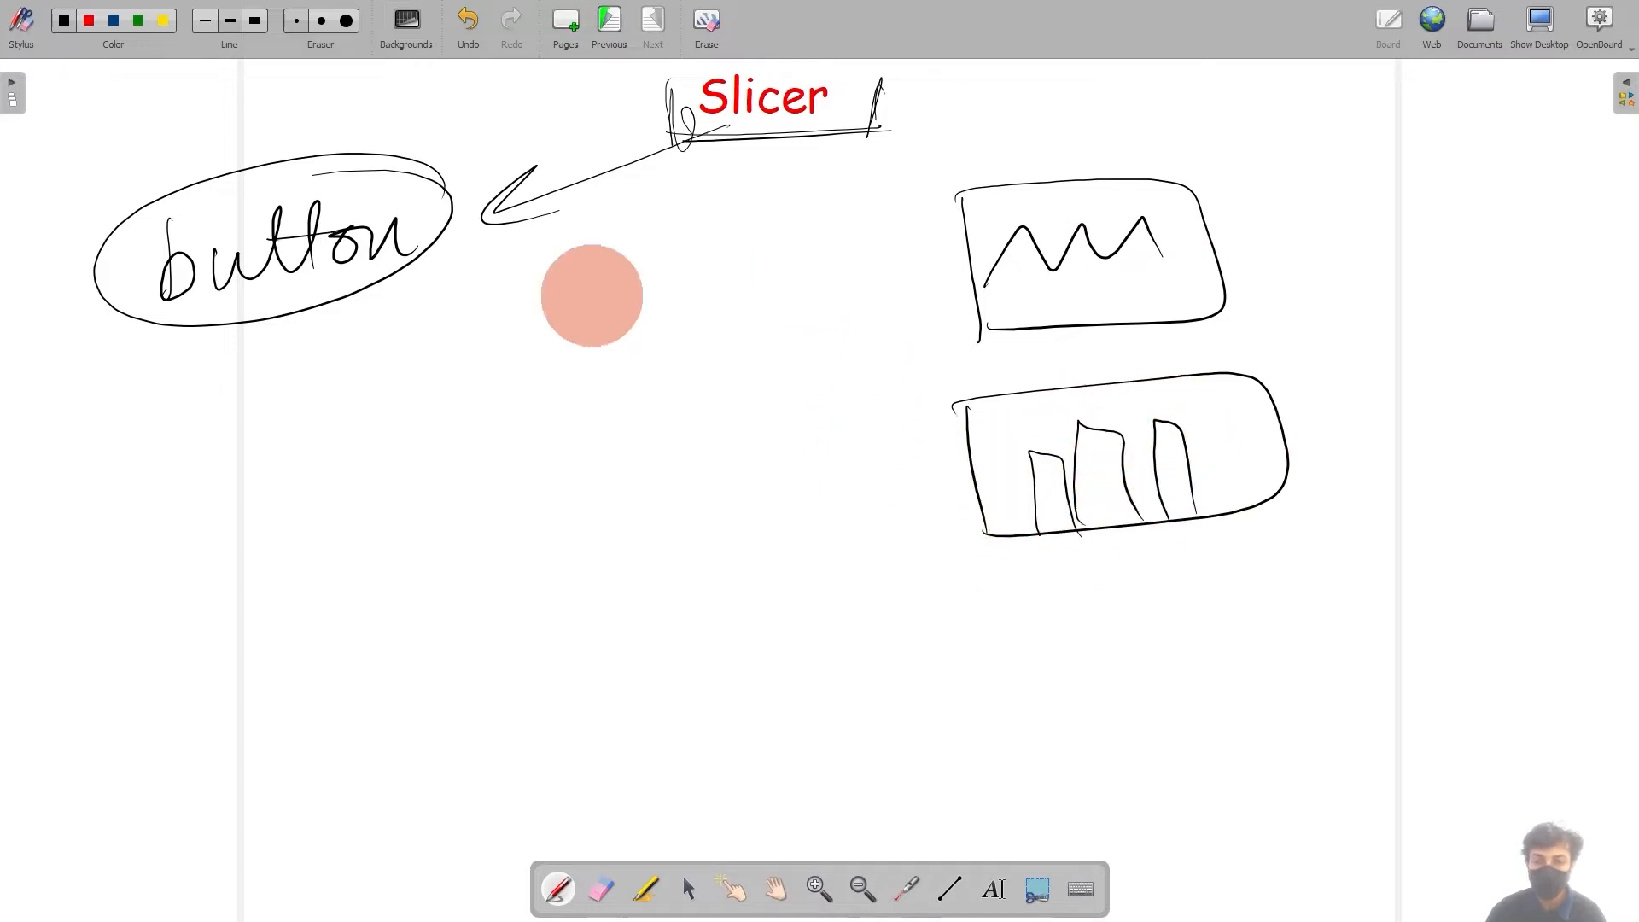
# Step: Sketch a slanted slicer strip divided into four cells labelled Q1, Q2, Q3 and Q4, and outline it
pyautogui.moveTo(170, 531); pyautogui.dragTo(196, 606)
pyautogui.moveTo(158, 525)
pyautogui.mouseDown()
pyautogui.moveTo(520, 388)
pyautogui.moveTo(274, 585)
pyautogui.moveTo(215, 609)
pyautogui.mouseUp()
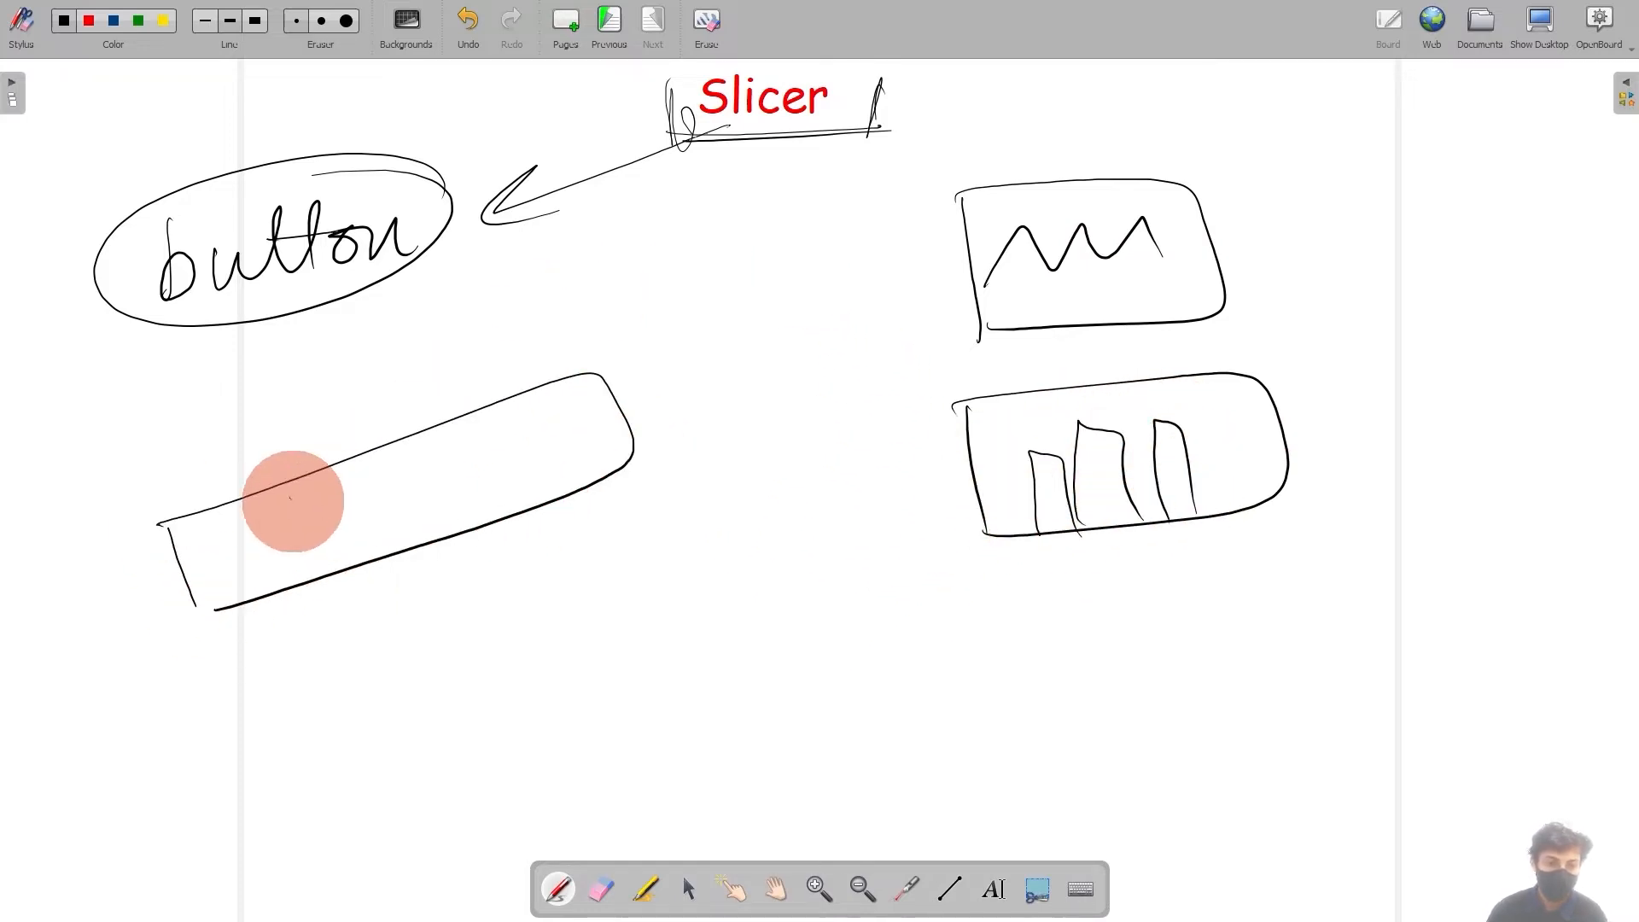
pyautogui.moveTo(291, 500); pyautogui.dragTo(327, 566)
pyautogui.moveTo(412, 454); pyautogui.dragTo(458, 528)
pyautogui.moveTo(510, 416); pyautogui.dragTo(554, 495)
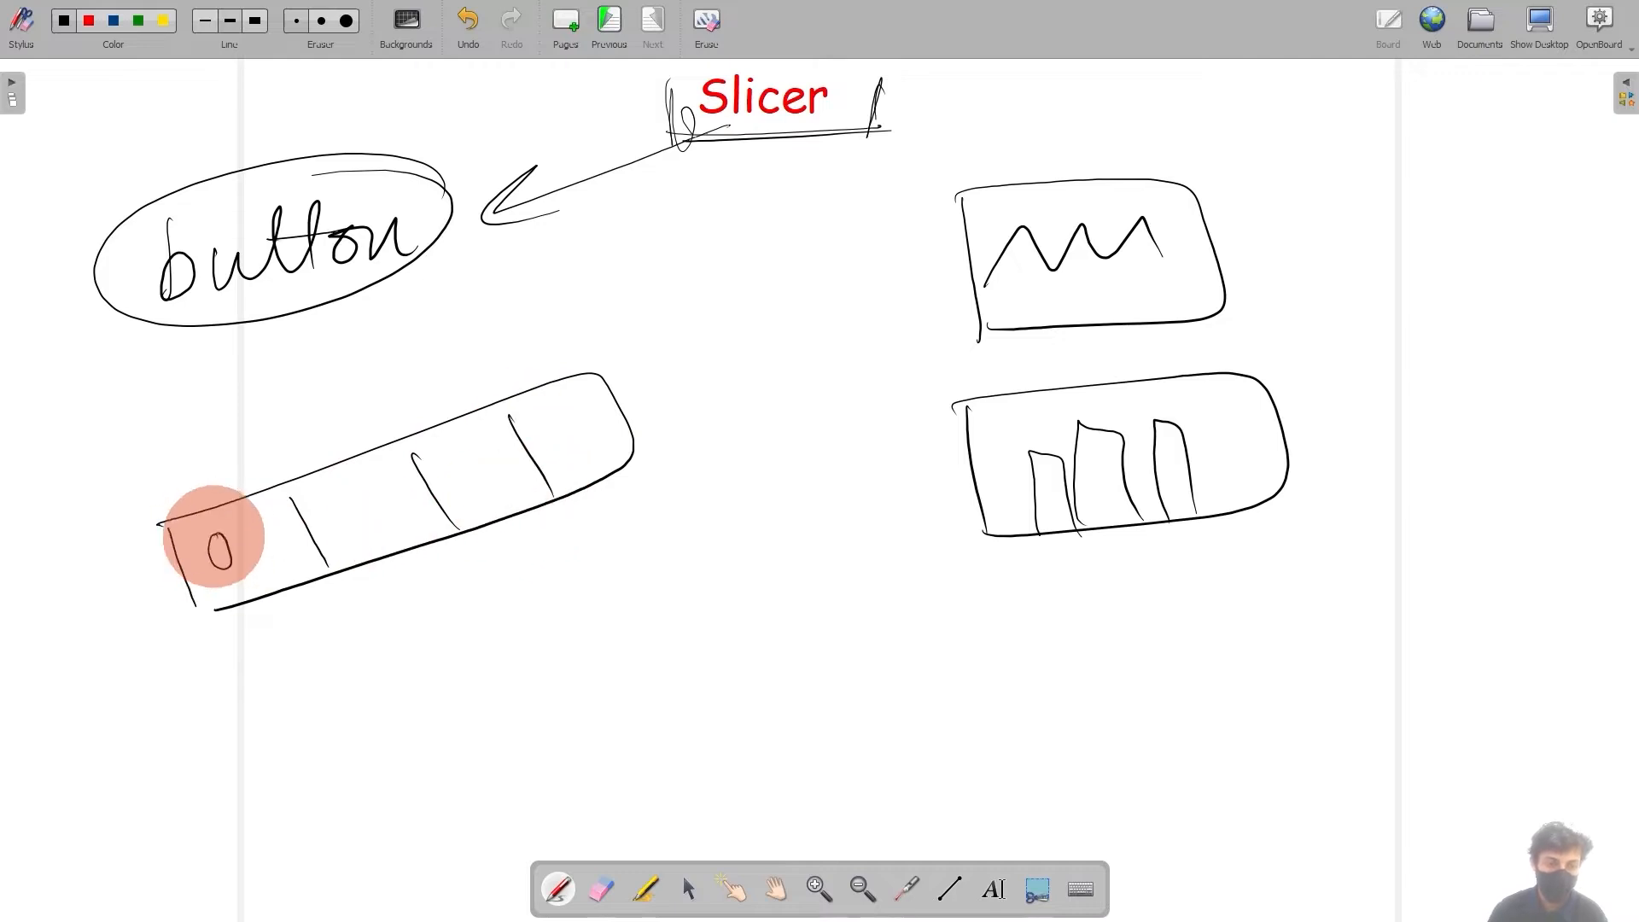
pyautogui.moveTo(220, 553); pyautogui.dragTo(290, 566)
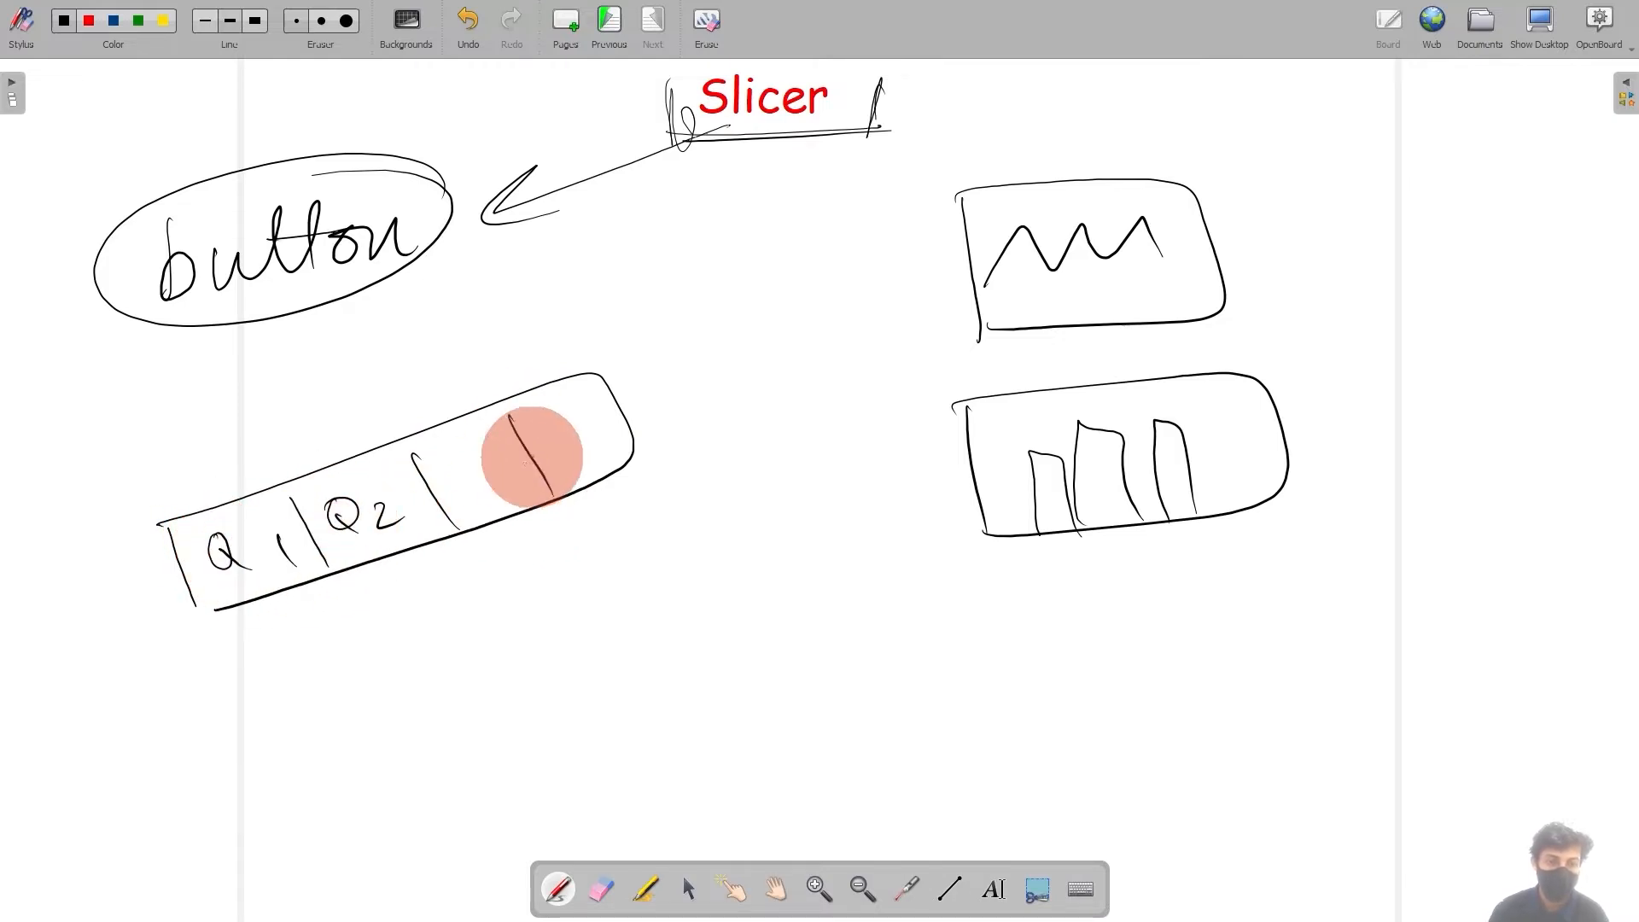
pyautogui.moveTo(476, 450); pyautogui.dragTo(471, 453)
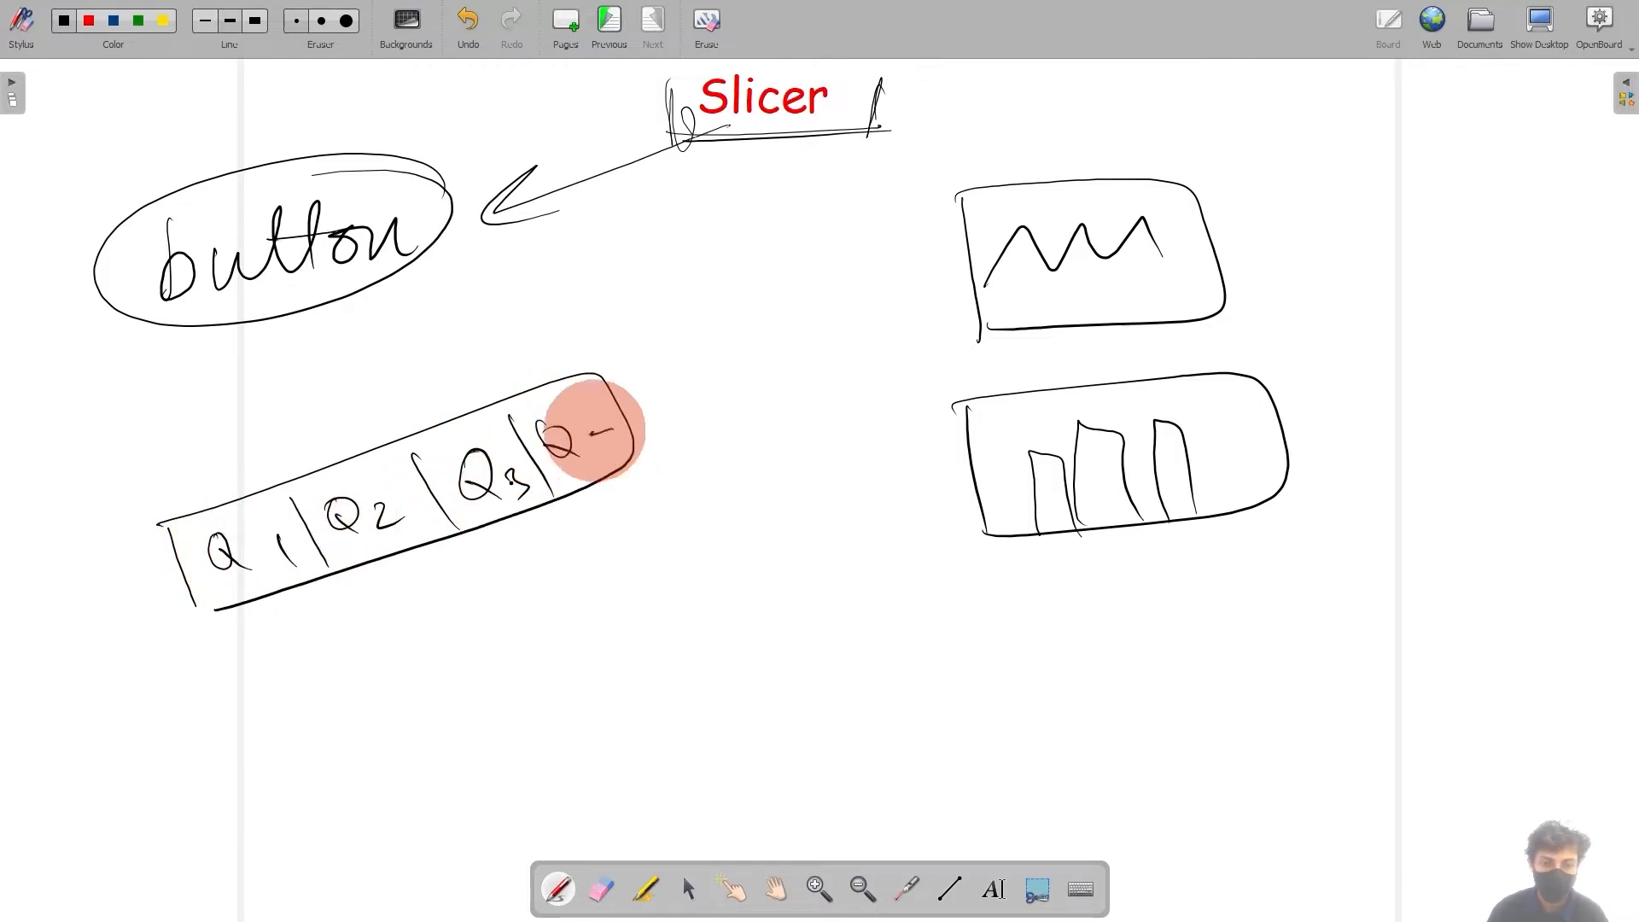
pyautogui.moveTo(595, 429); pyautogui.dragTo(615, 453)
pyautogui.moveTo(147, 529)
pyautogui.mouseDown()
pyautogui.moveTo(366, 432)
pyautogui.moveTo(629, 406)
pyautogui.moveTo(230, 642)
pyautogui.moveTo(337, 450)
pyautogui.moveTo(658, 432)
pyautogui.mouseUp()
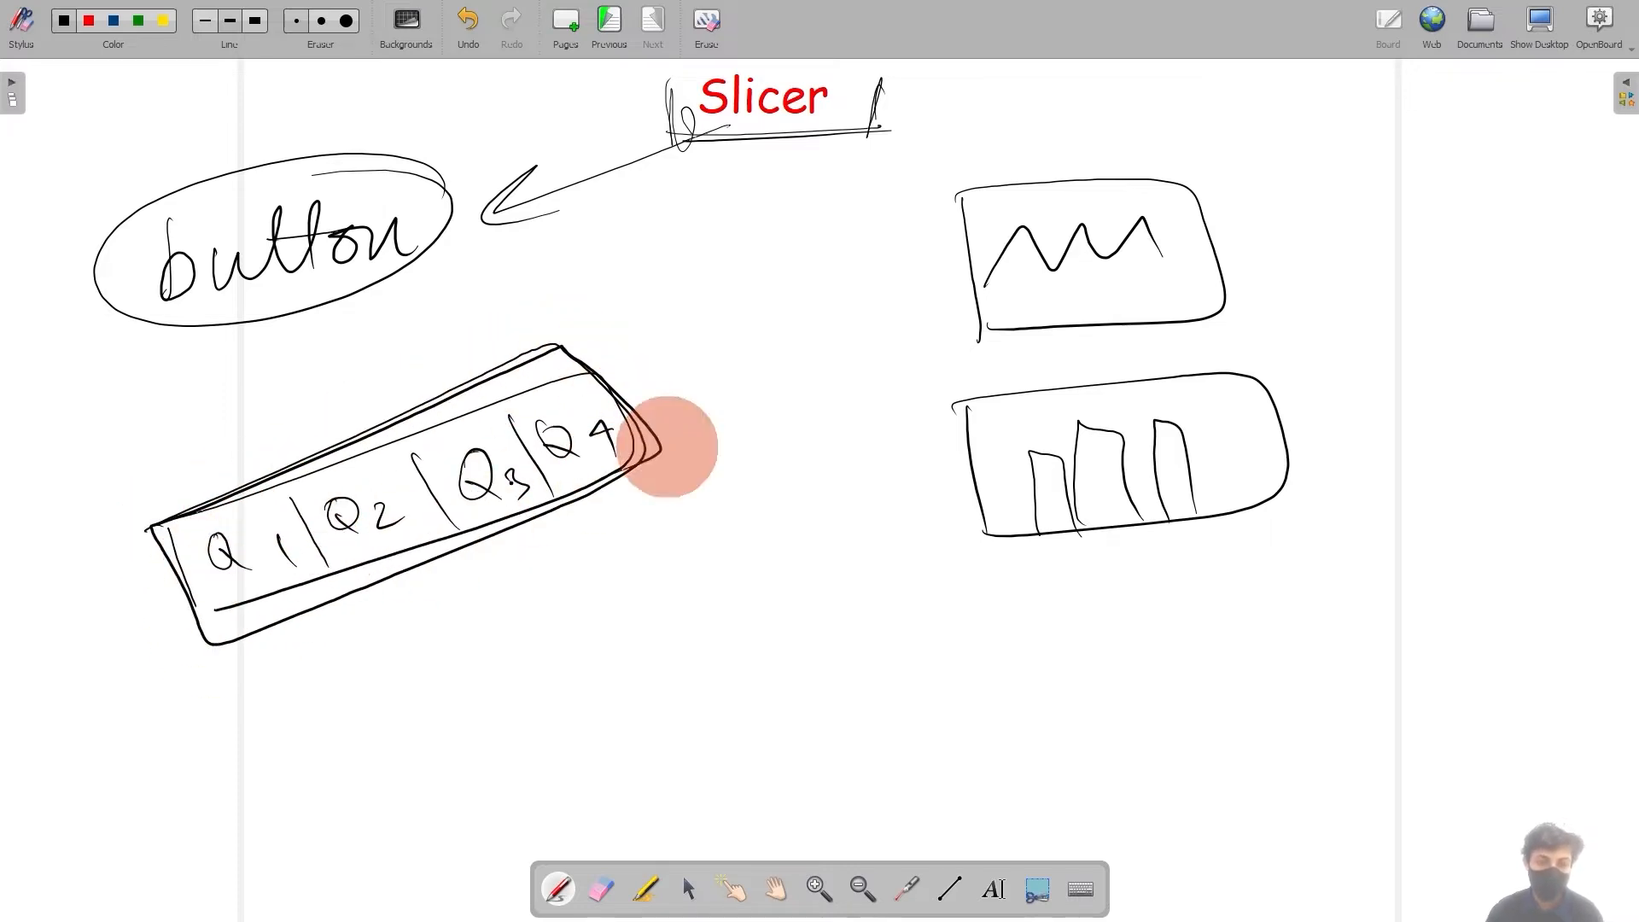
# Step: Tick Q1 on the slicer strip, label both charts Q1, and sketch an empty frame below them
pyautogui.moveTo(172, 493); pyautogui.dragTo(279, 425)
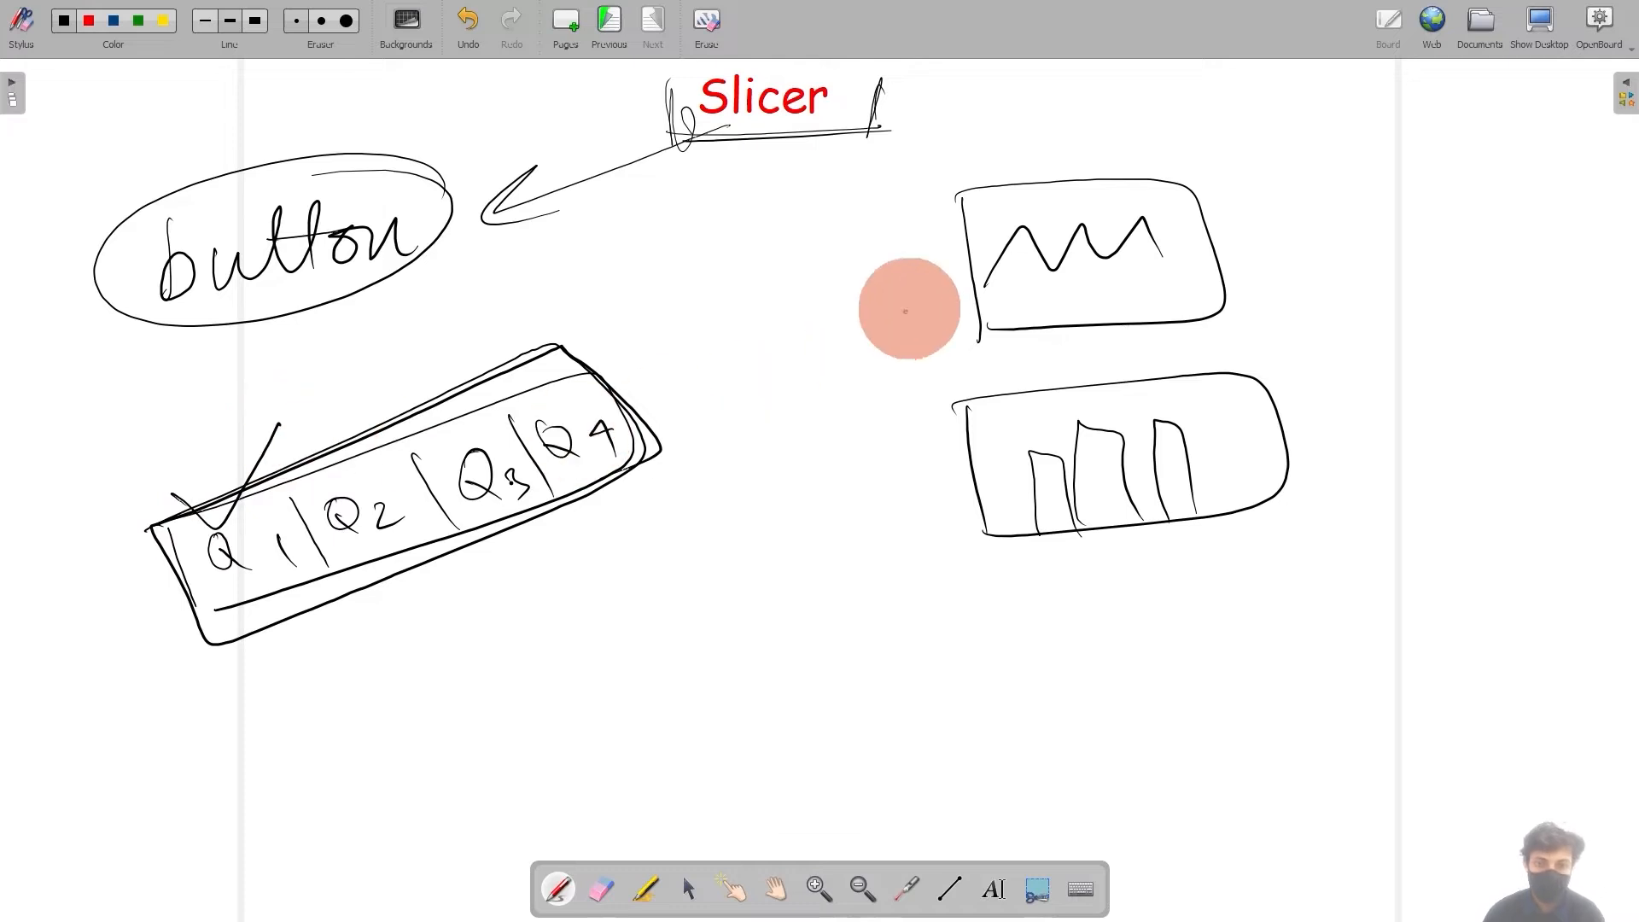
pyautogui.moveTo(905, 286); pyautogui.dragTo(935, 311)
pyautogui.moveTo(954, 289); pyautogui.dragTo(958, 317)
pyautogui.moveTo(910, 483)
pyautogui.mouseDown()
pyautogui.moveTo(902, 508)
pyautogui.moveTo(969, 533)
pyautogui.mouseUp()
pyautogui.moveTo(1000, 629)
pyautogui.mouseDown()
pyautogui.moveTo(1023, 739)
pyautogui.moveTo(1426, 688)
pyautogui.moveTo(977, 681)
pyautogui.mouseUp()
# Step: Tick Q2 and sketch the updated visuals in red: a second line, more bars, a line in the third frame labelled Q2, and a pie chart
pyautogui.moveTo(318, 445)
pyautogui.mouseDown()
pyautogui.moveTo(336, 465)
pyautogui.moveTo(408, 397)
pyautogui.mouseUp()
pyautogui.click(86, 19)
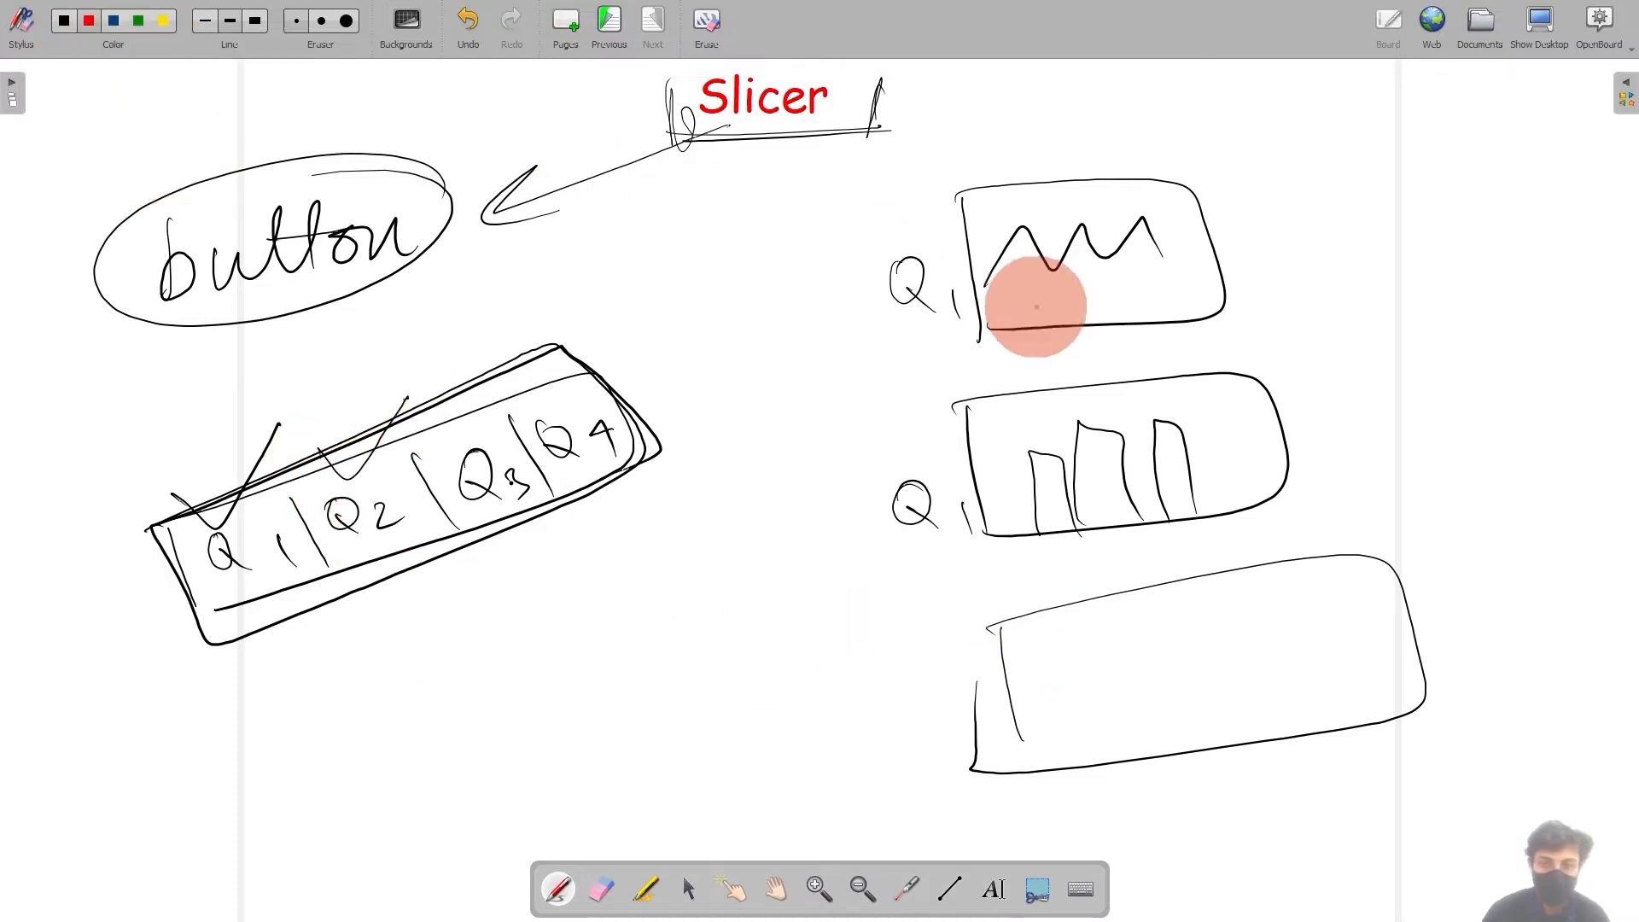
pyautogui.moveTo(982, 295); pyautogui.dragTo(1186, 274)
pyautogui.moveTo(1007, 448)
pyautogui.mouseDown()
pyautogui.moveTo(1015, 527)
pyautogui.moveTo(1079, 512)
pyautogui.moveTo(1131, 472)
pyautogui.mouseUp()
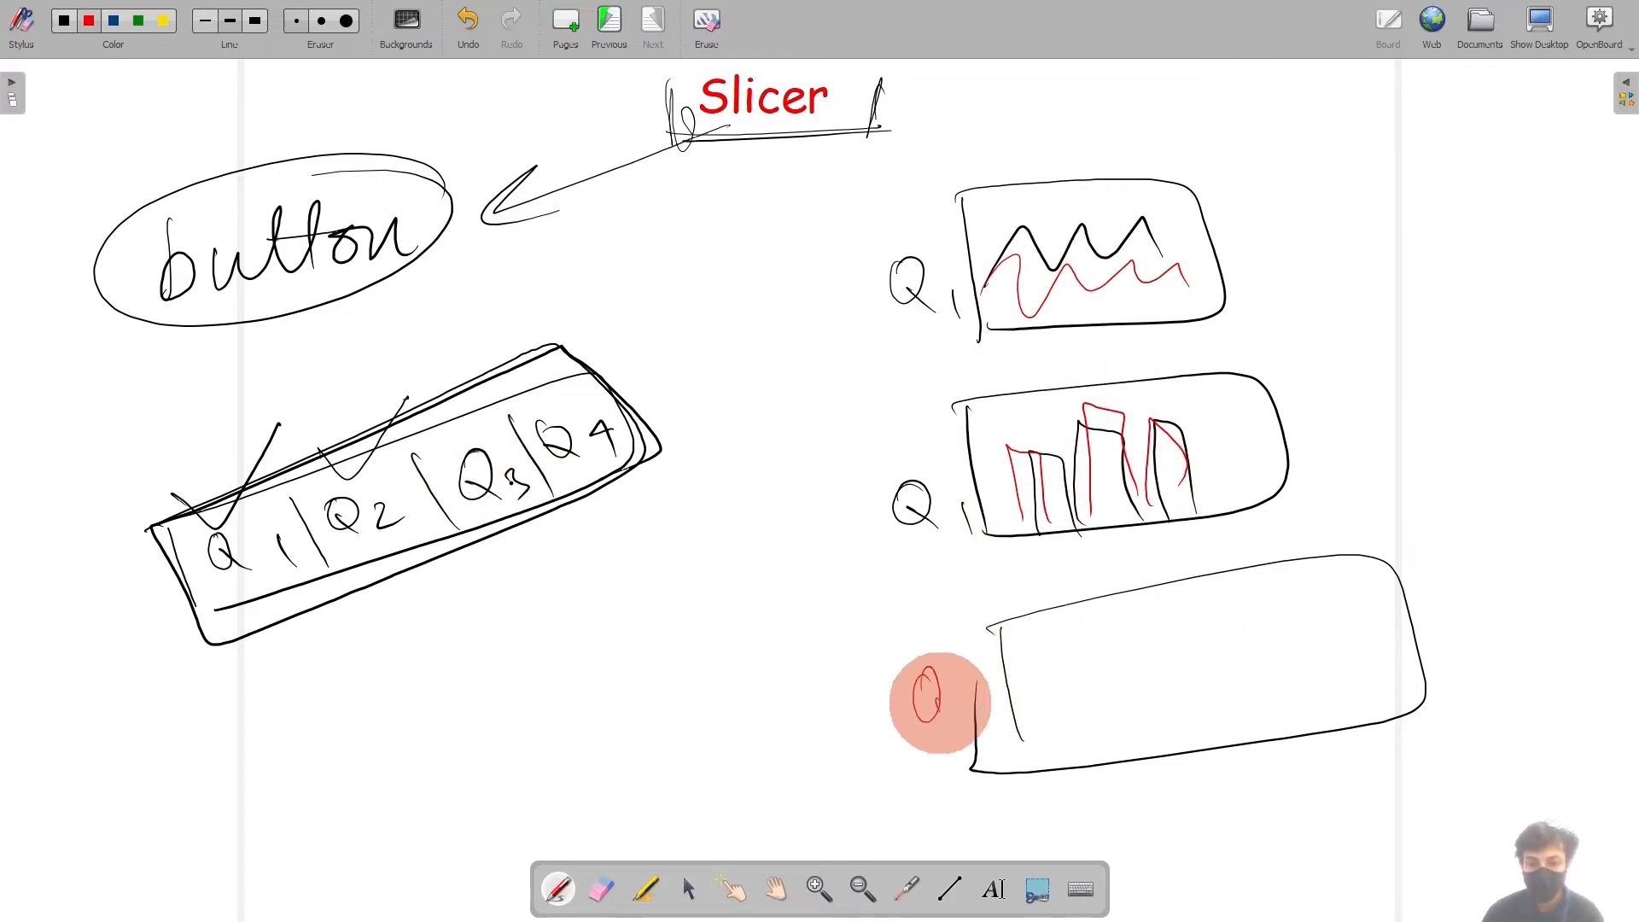
pyautogui.moveTo(970, 683); pyautogui.dragTo(994, 735)
pyautogui.moveTo(1102, 636); pyautogui.dragTo(1394, 653)
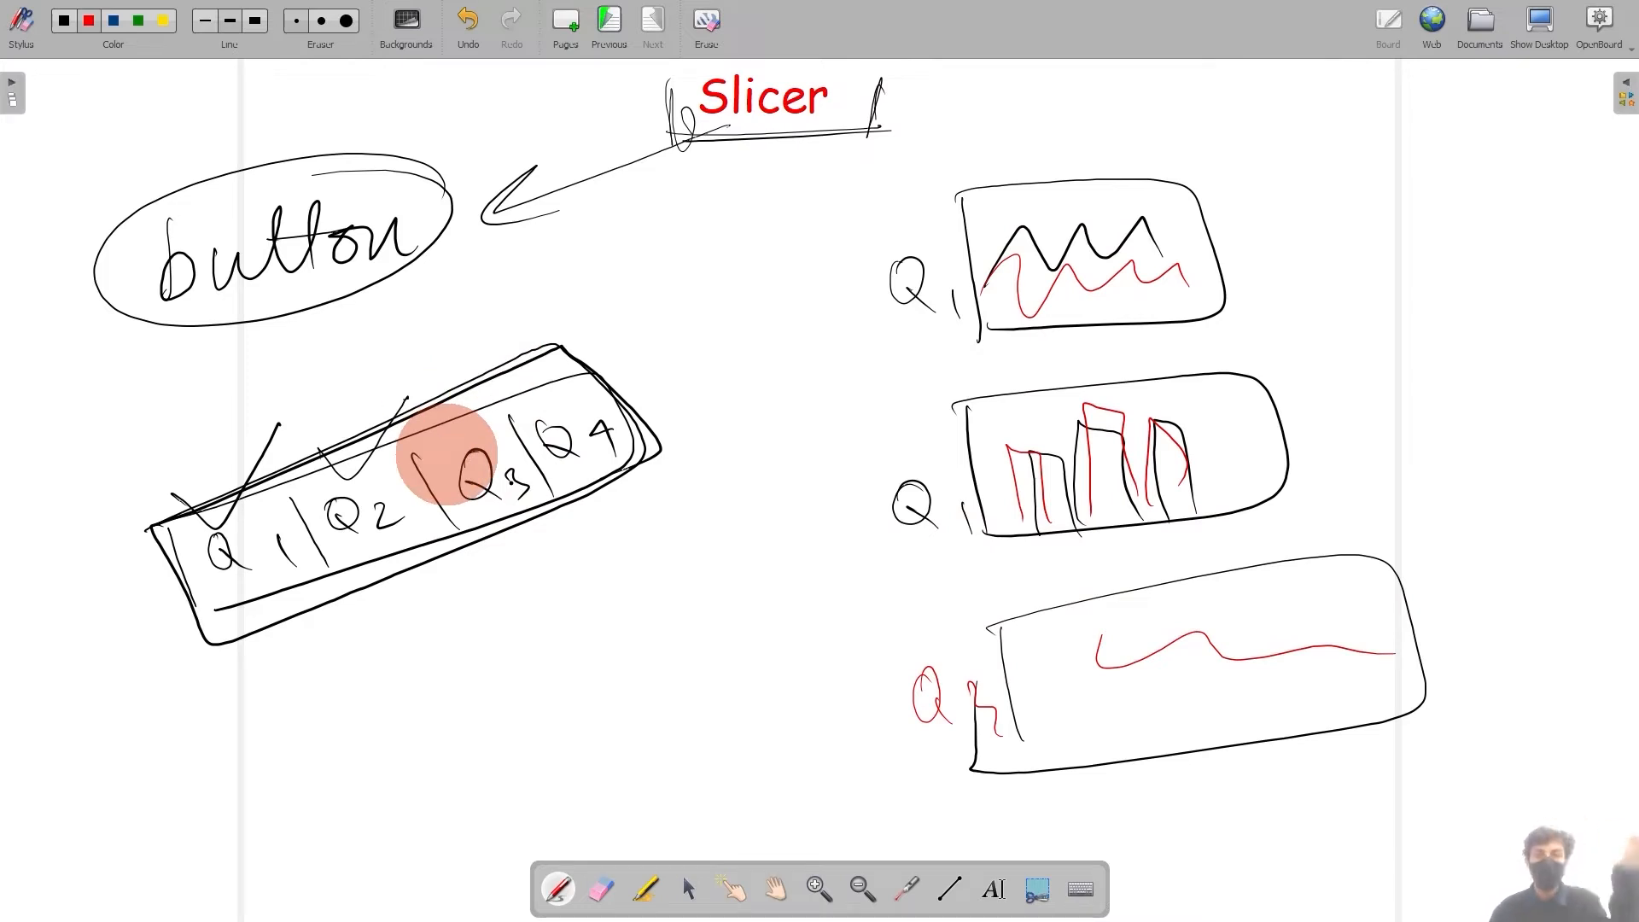
pyautogui.moveTo(732, 190)
pyautogui.mouseDown()
pyautogui.moveTo(695, 182)
pyautogui.moveTo(757, 275)
pyautogui.moveTo(871, 226)
pyautogui.mouseUp()
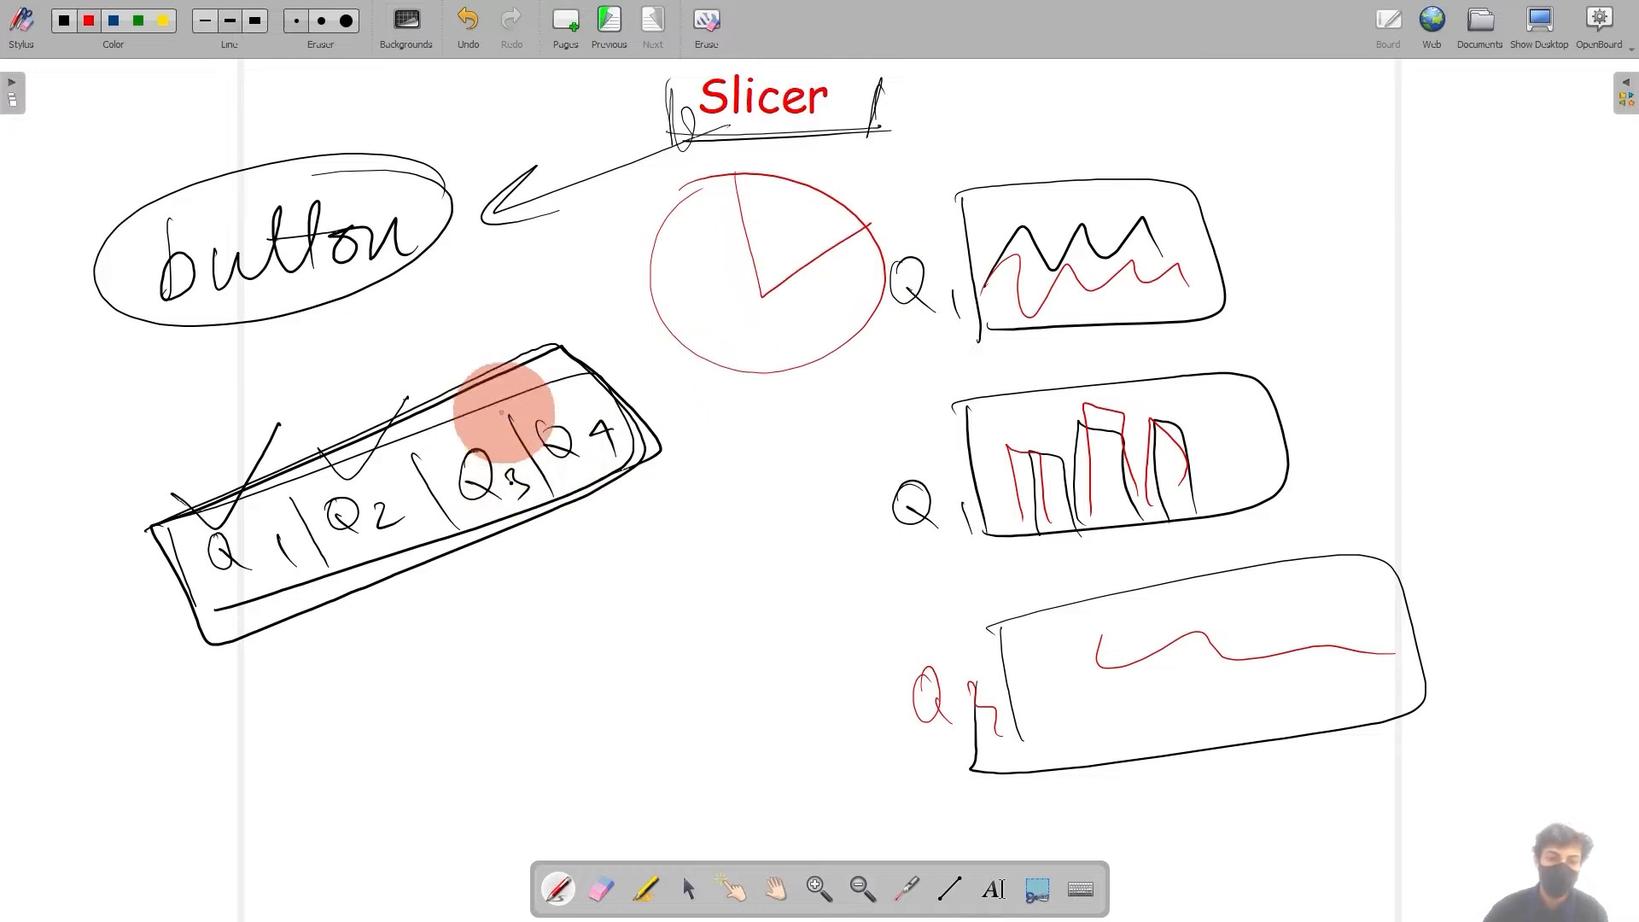
# Step: Box and tick the Q3 and Q1 cells of the slicer strip in red
pyautogui.moveTo(511, 410)
pyautogui.mouseDown()
pyautogui.moveTo(457, 525)
pyautogui.moveTo(428, 446)
pyautogui.moveTo(520, 424)
pyautogui.mouseUp()
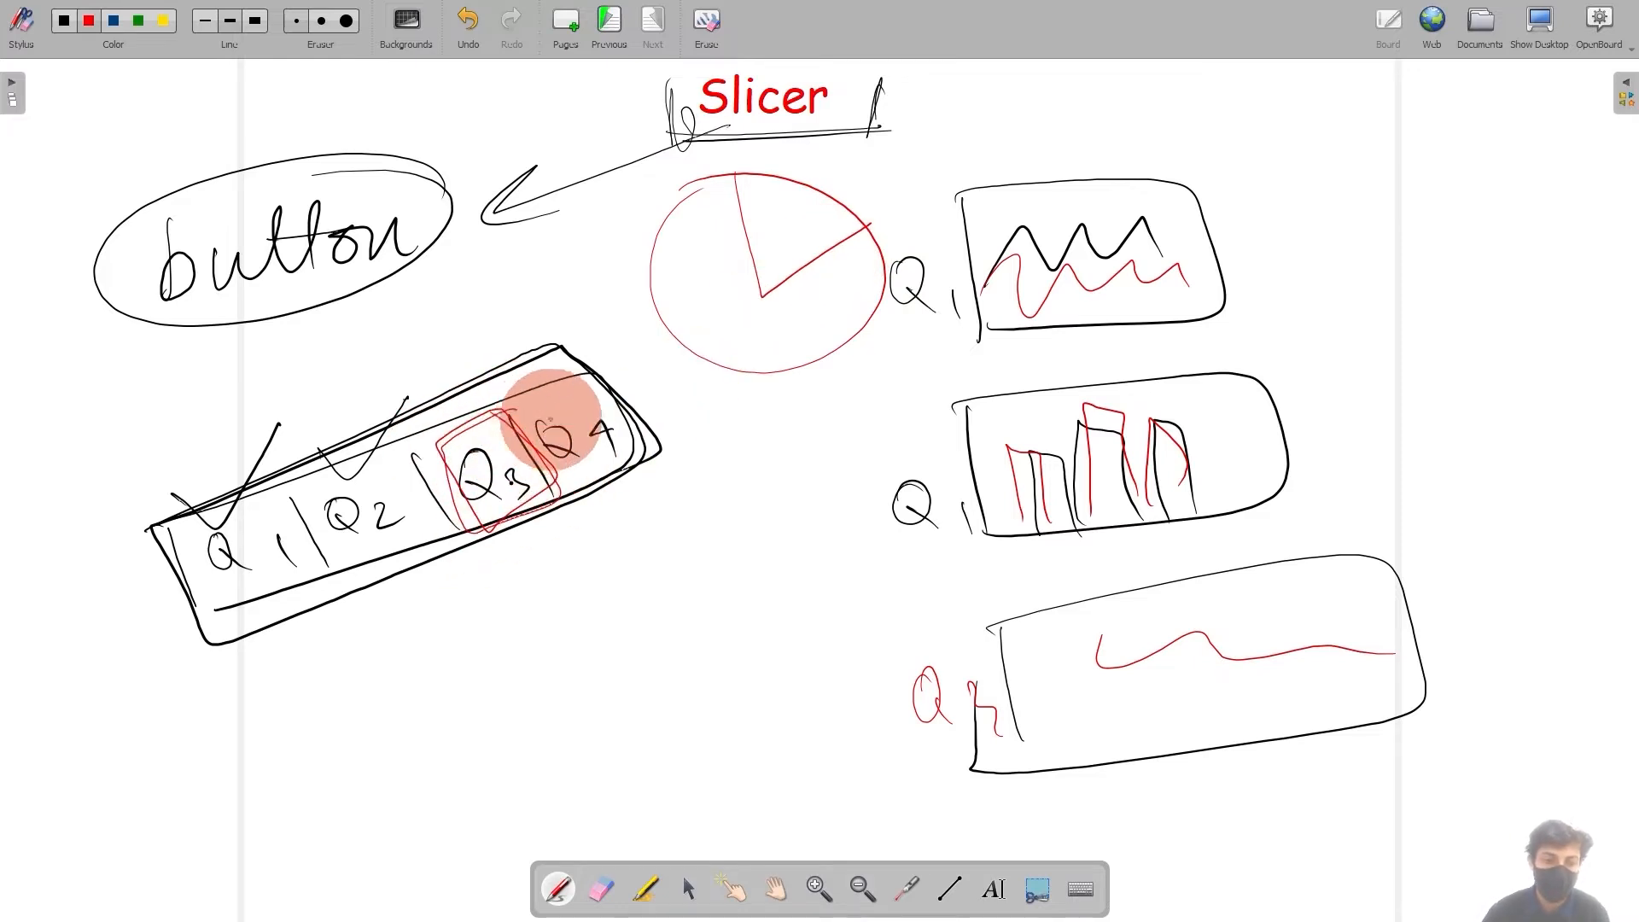
pyautogui.moveTo(308, 539)
pyautogui.mouseDown()
pyautogui.moveTo(232, 614)
pyautogui.moveTo(208, 512)
pyautogui.moveTo(278, 517)
pyautogui.moveTo(304, 440)
pyautogui.mouseUp()
pyautogui.moveTo(488, 413); pyautogui.dragTo(525, 340)
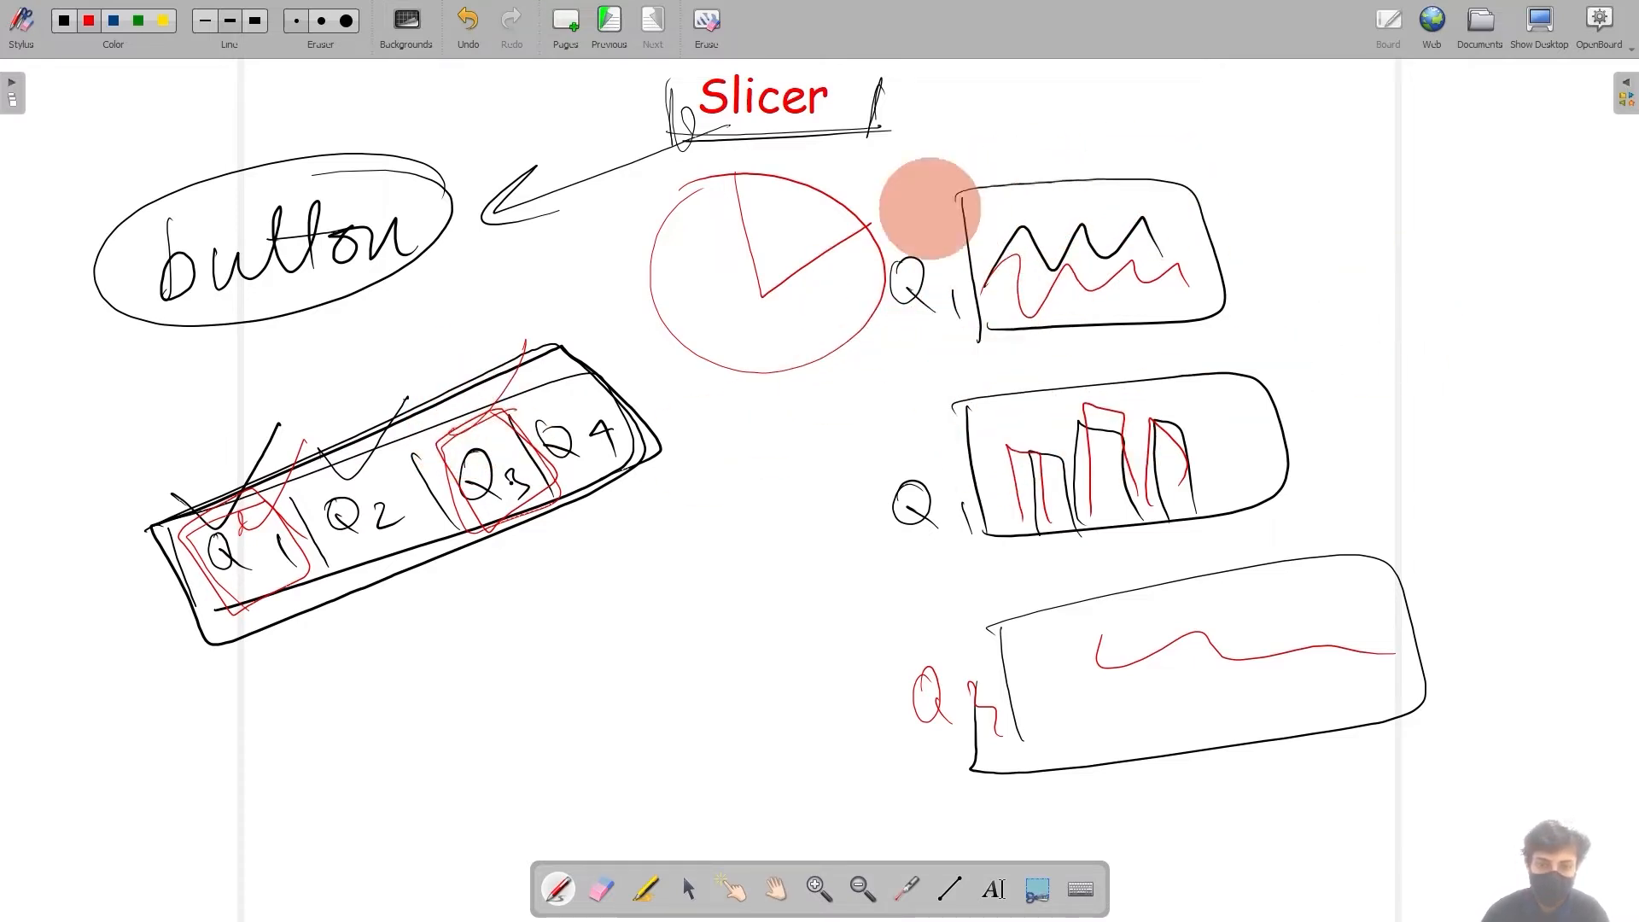
# Step: Draw an empty red frame below the slicer strip, outline the strip in red, and add a curved arrow toward "button"
pyautogui.moveTo(750, 595)
pyautogui.mouseDown()
pyautogui.moveTo(512, 629)
pyautogui.moveTo(820, 592)
pyautogui.moveTo(878, 652)
pyautogui.mouseUp()
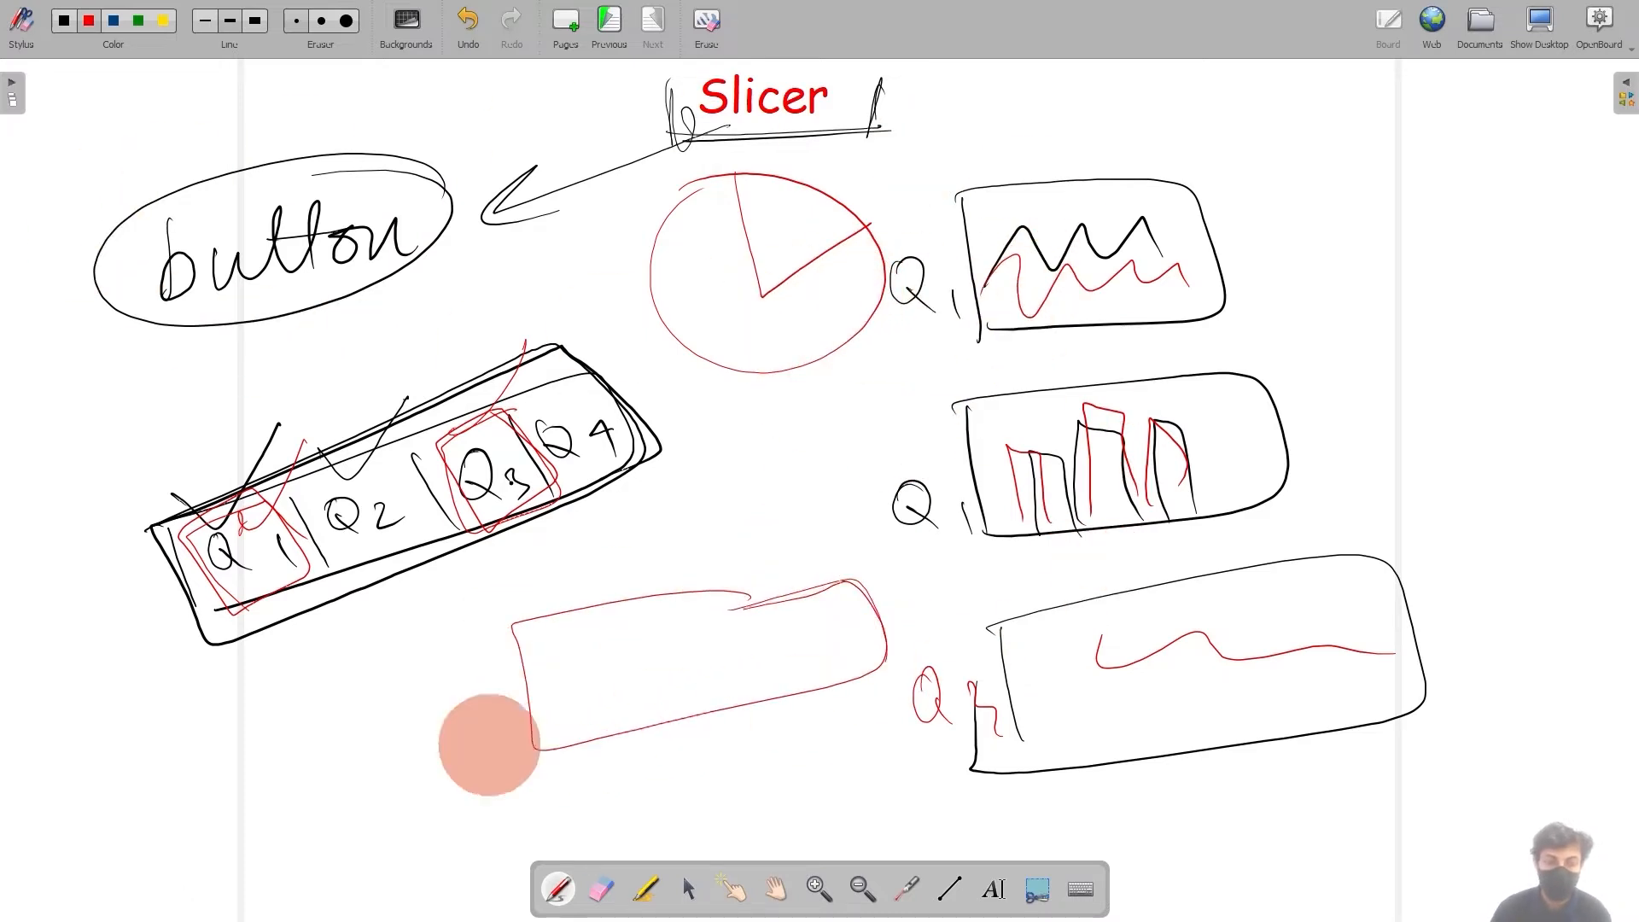
pyautogui.moveTo(228, 649)
pyautogui.mouseDown()
pyautogui.moveTo(432, 567)
pyautogui.moveTo(420, 408)
pyautogui.moveTo(329, 651)
pyautogui.moveTo(384, 623)
pyautogui.mouseUp()
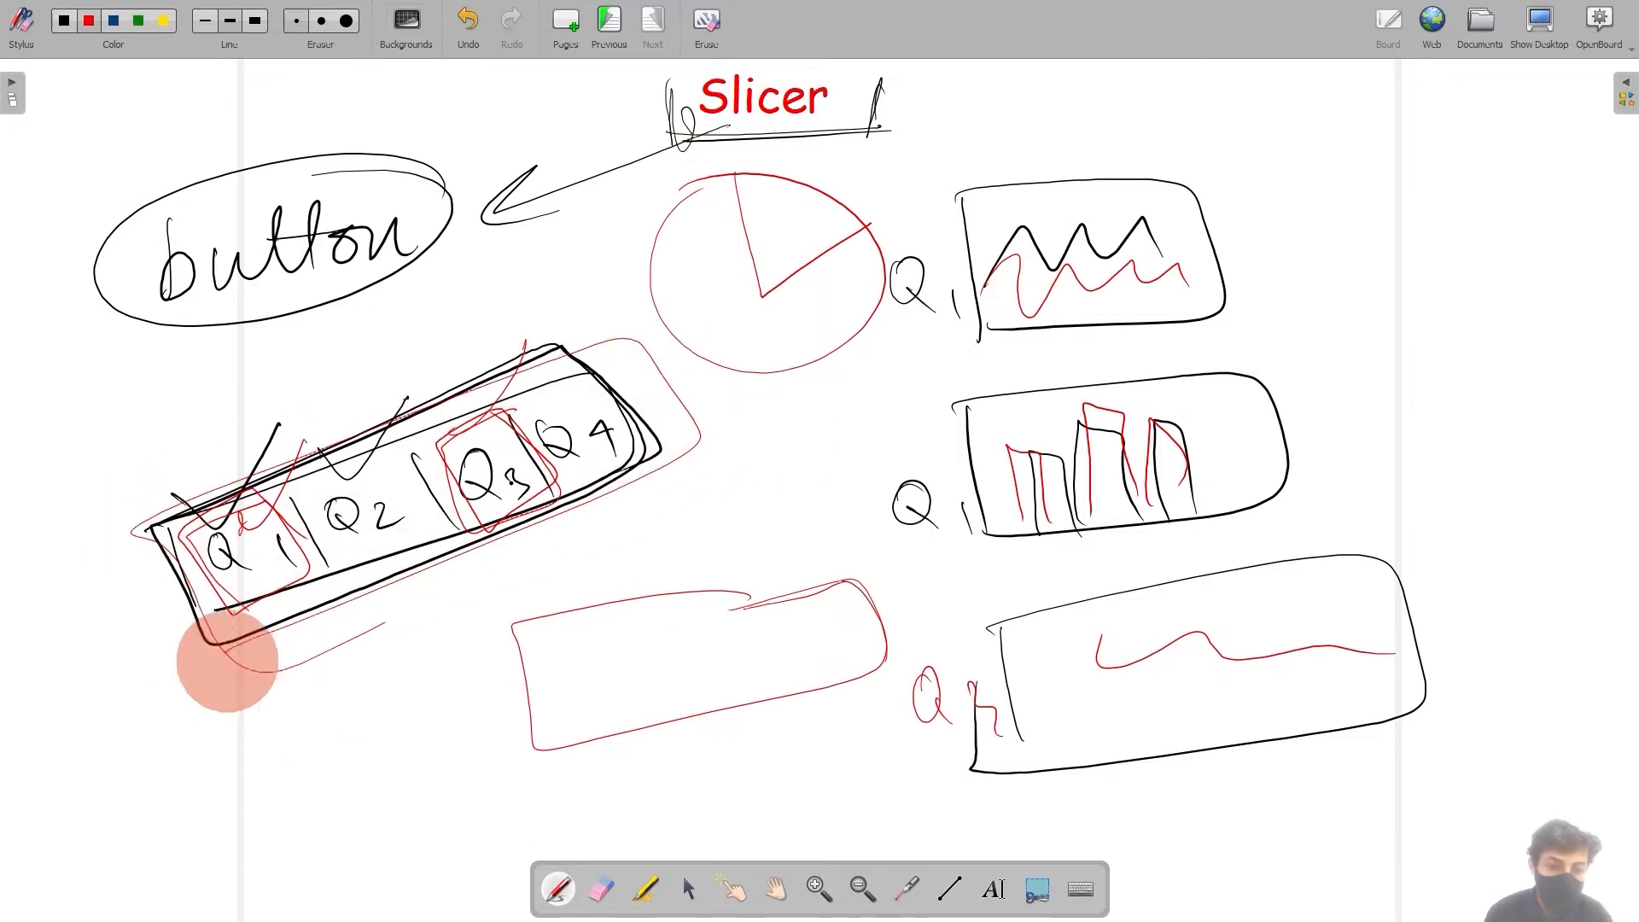
pyautogui.moveTo(226, 662); pyautogui.dragTo(505, 558)
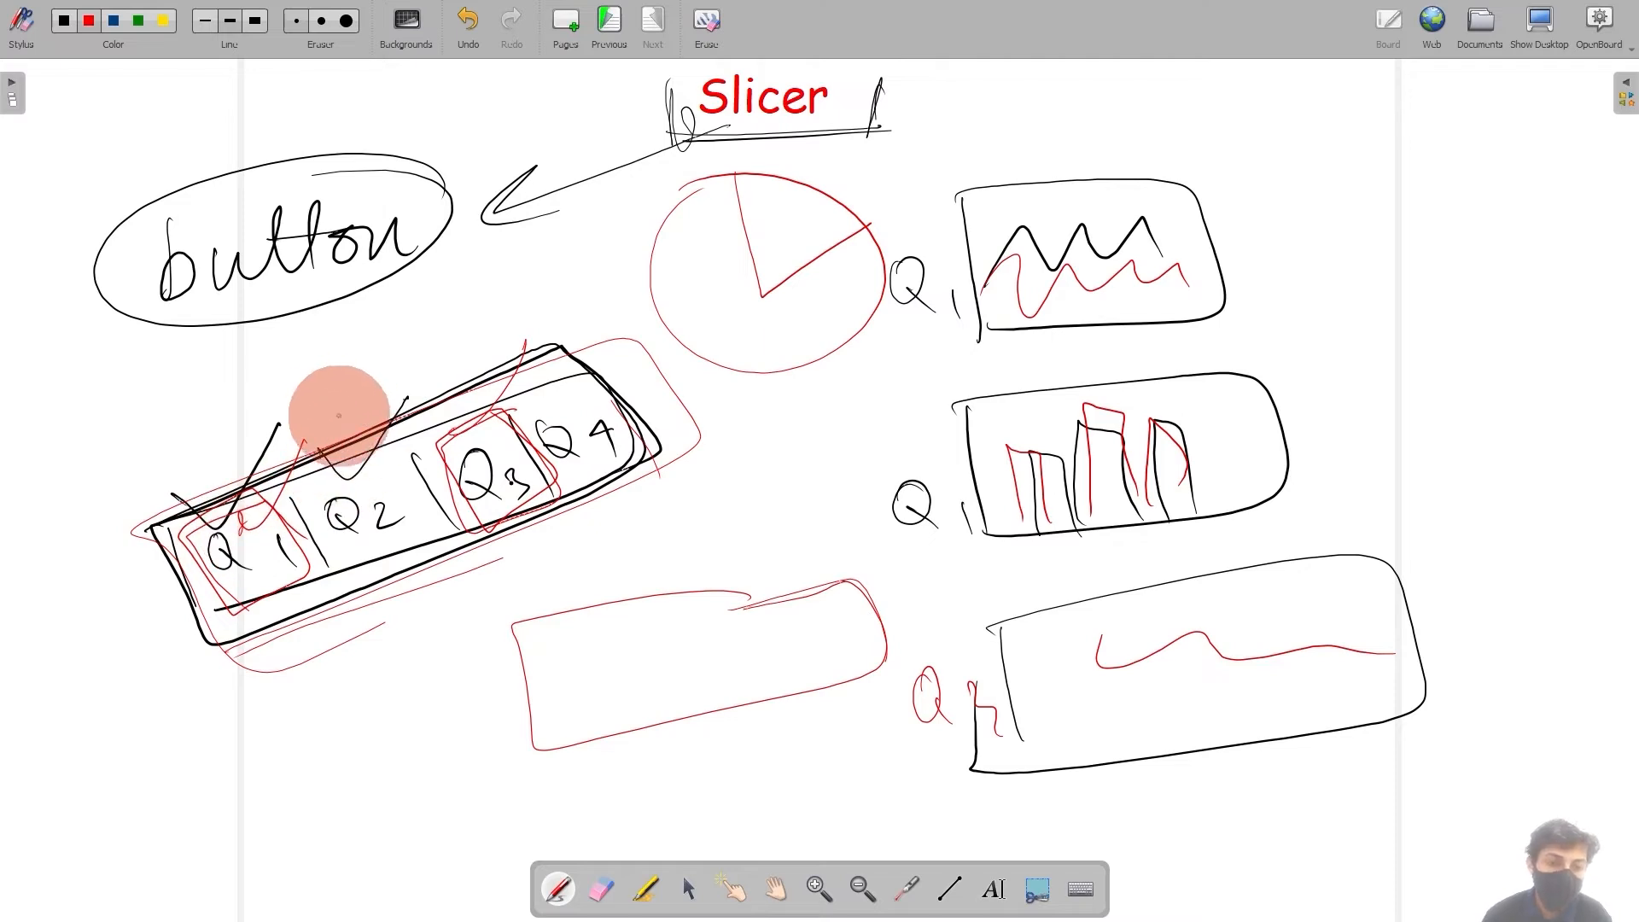
pyautogui.moveTo(295, 471)
pyautogui.mouseDown()
pyautogui.moveTo(110, 469)
pyautogui.moveTo(111, 399)
pyautogui.mouseUp()
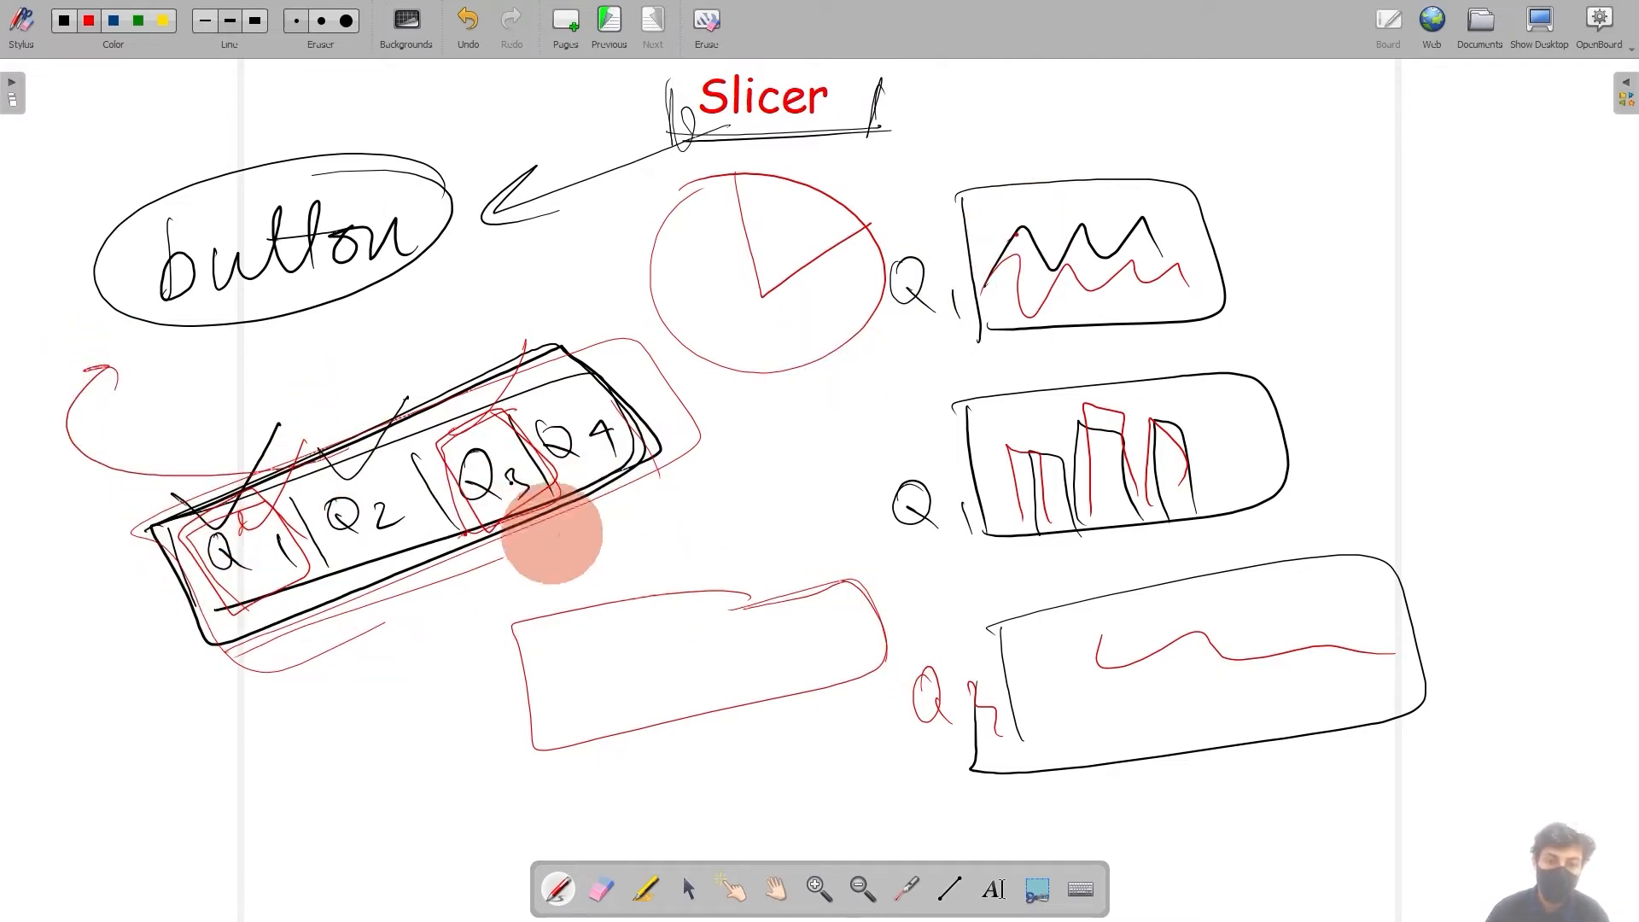
# Step: Outline the line and bar charts in red and link them by arrows to a handwritten "Table info" label
pyautogui.moveTo(1220, 129)
pyautogui.mouseDown()
pyautogui.moveTo(850, 412)
pyautogui.moveTo(1266, 132)
pyautogui.mouseUp()
pyautogui.moveTo(1347, 352)
pyautogui.mouseDown()
pyautogui.moveTo(881, 406)
pyautogui.moveTo(1365, 464)
pyautogui.moveTo(1366, 375)
pyautogui.mouseUp()
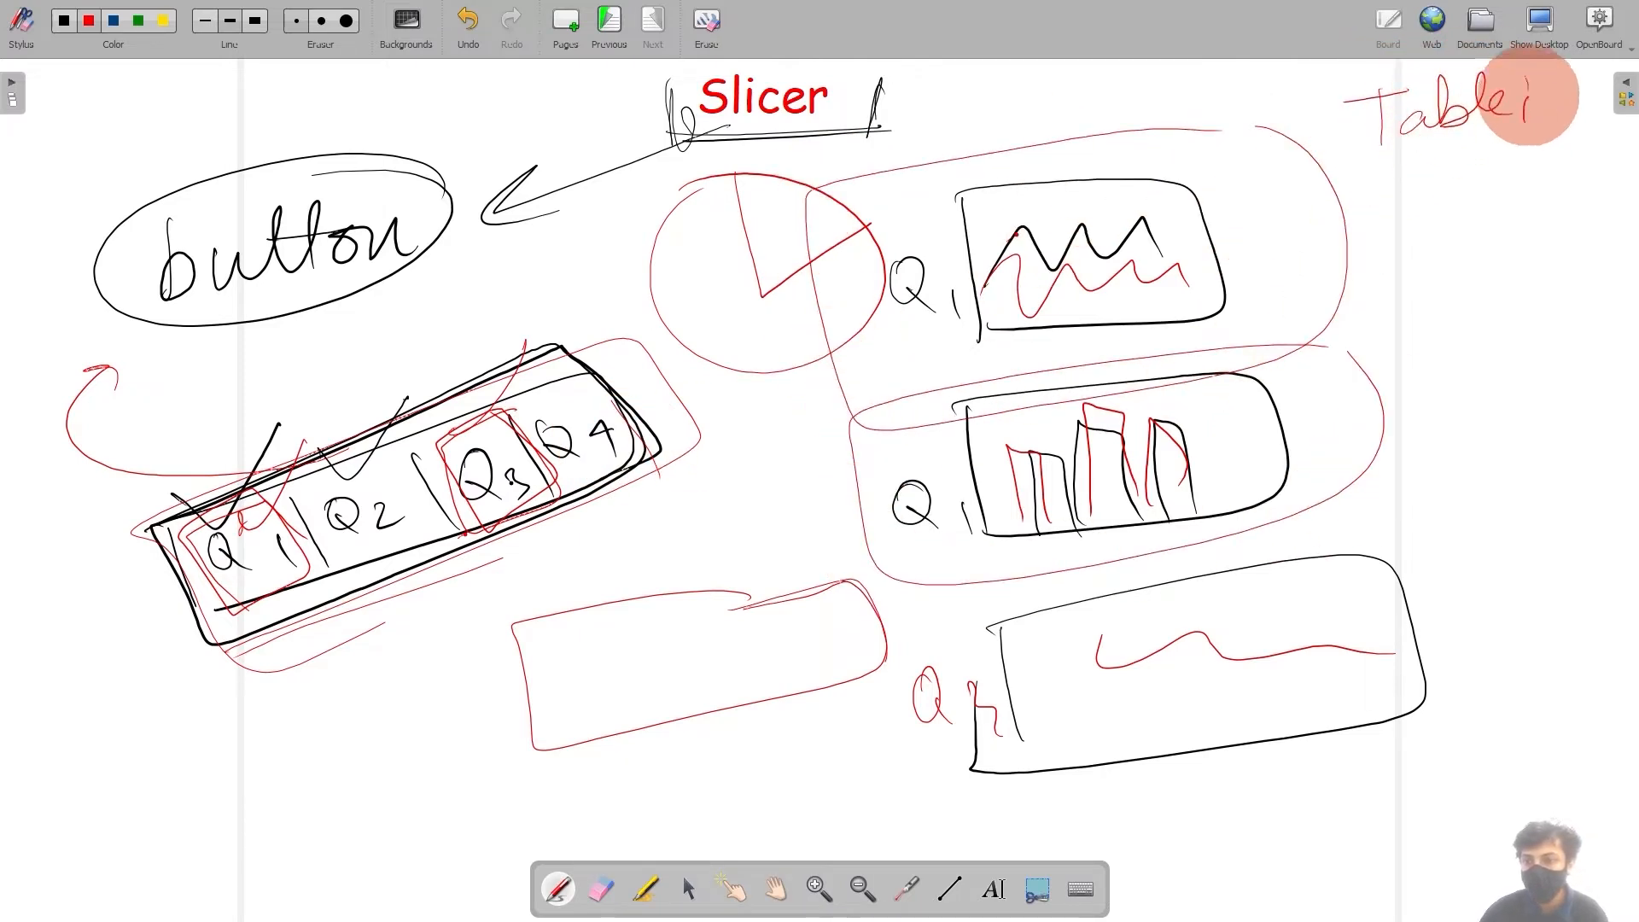
pyautogui.moveTo(1550, 113)
pyautogui.mouseDown()
pyautogui.moveTo(1605, 69)
pyautogui.moveTo(1344, 224)
pyautogui.mouseUp()
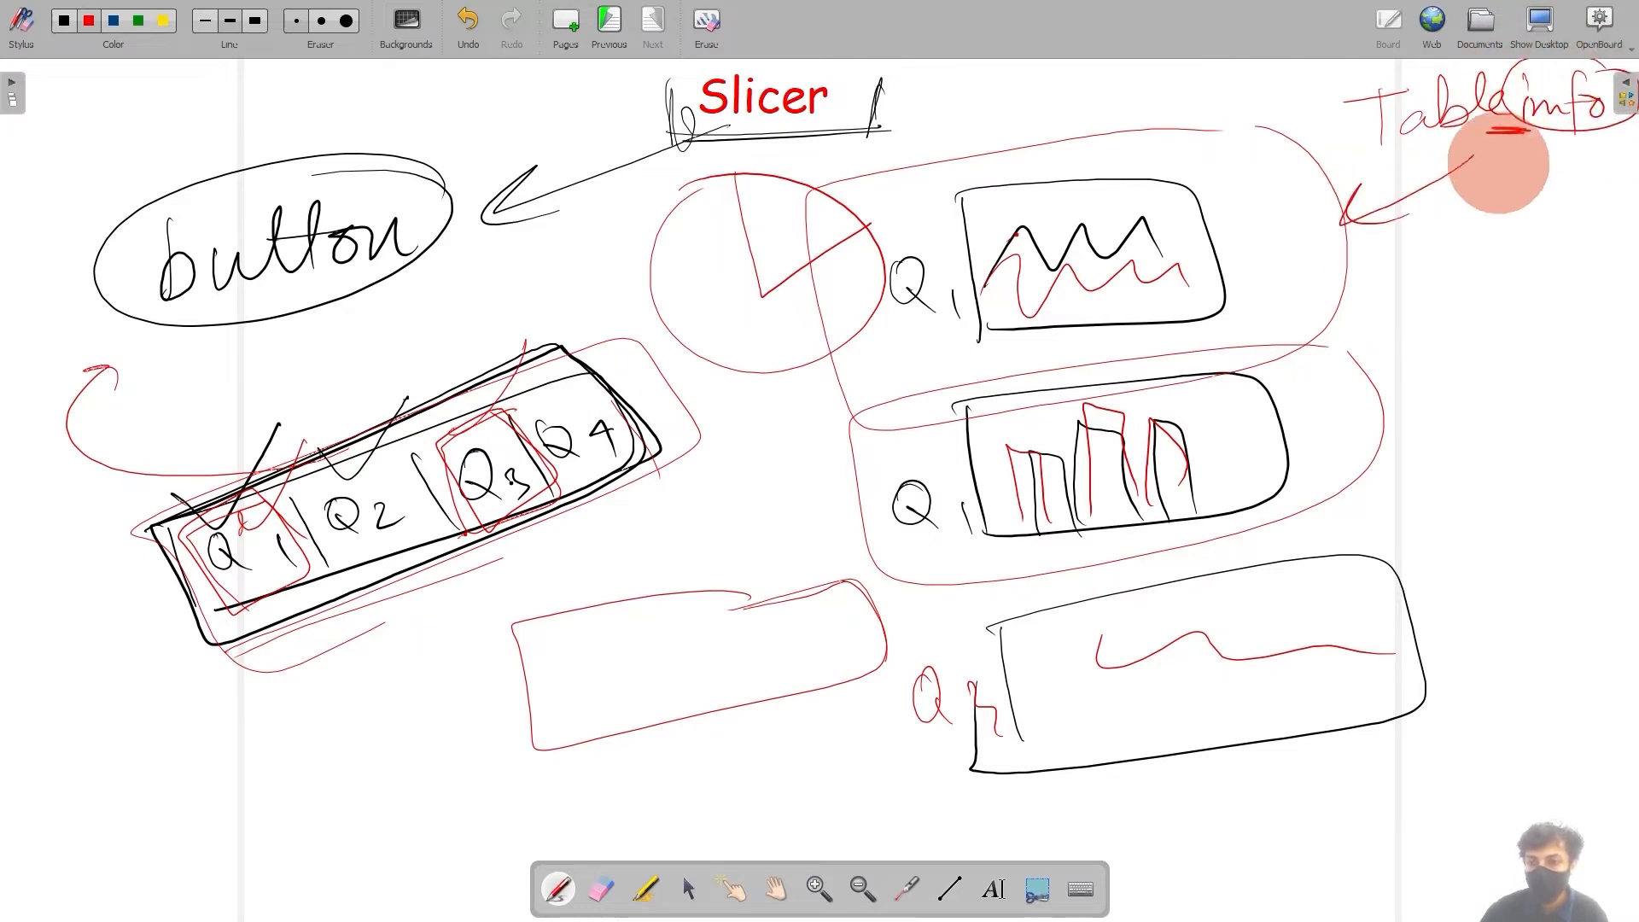
pyautogui.moveTo(1502, 158)
pyautogui.mouseDown()
pyautogui.moveTo(1404, 324)
pyautogui.moveTo(1405, 445)
pyautogui.mouseUp()
# Step: Outline the slicer strip again and write a circled "Table_time" label below it with an arrow leading away
pyautogui.moveTo(736, 369)
pyautogui.mouseDown()
pyautogui.moveTo(648, 377)
pyautogui.moveTo(131, 574)
pyautogui.moveTo(314, 657)
pyautogui.mouseUp()
pyautogui.moveTo(122, 776); pyautogui.dragTo(175, 744)
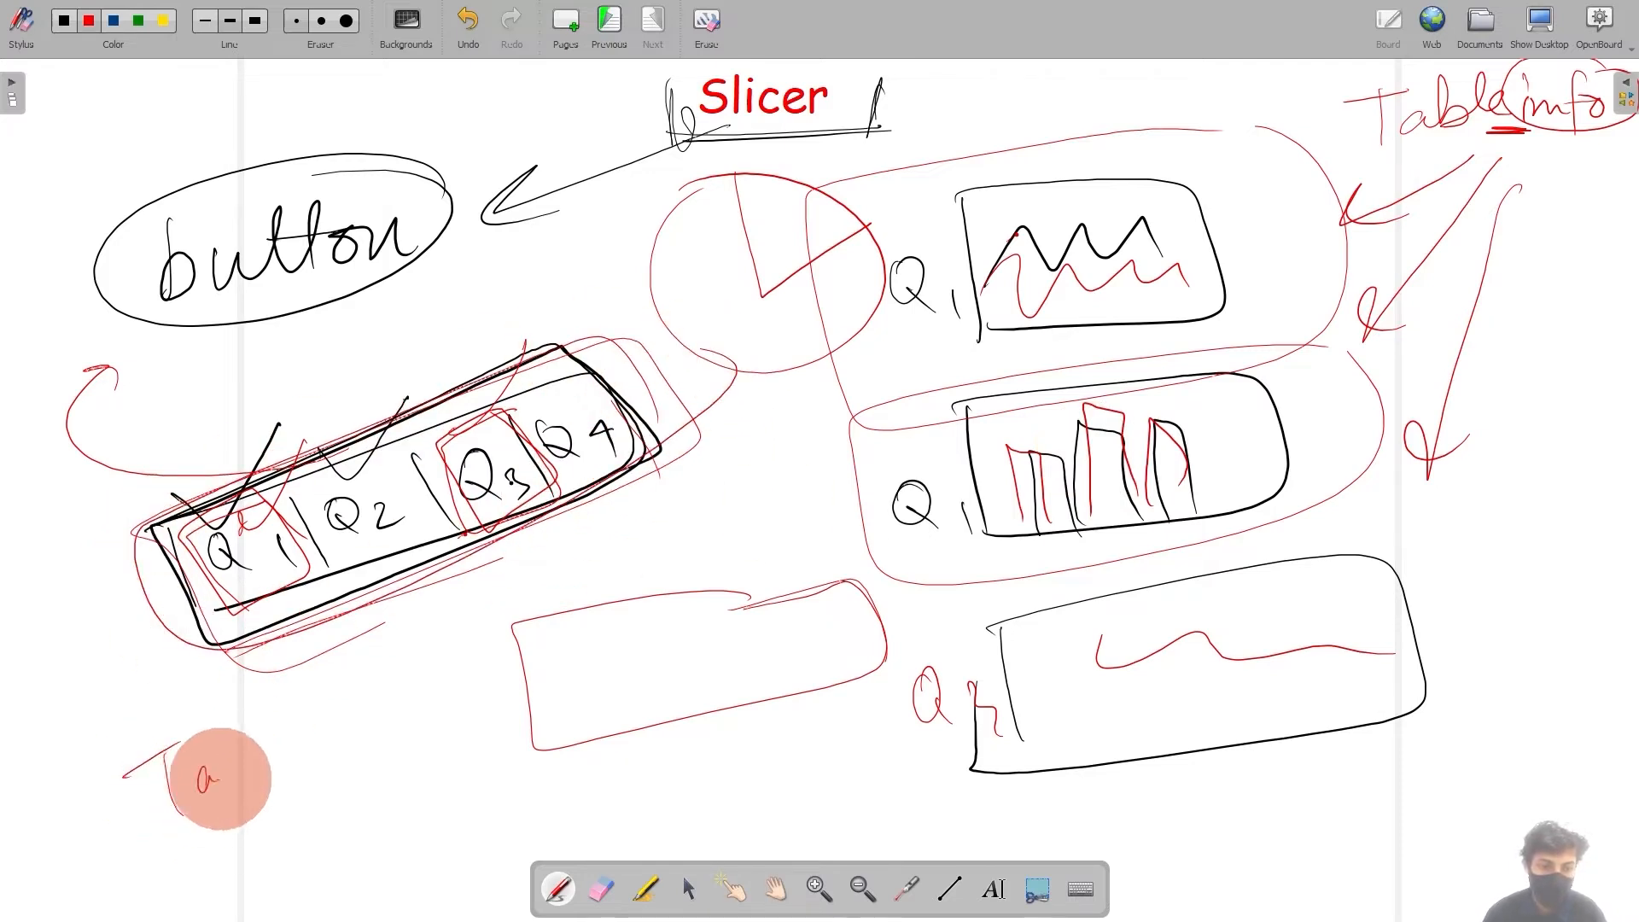
pyautogui.moveTo(279, 732)
pyautogui.mouseDown()
pyautogui.moveTo(366, 688)
pyautogui.moveTo(366, 721)
pyautogui.moveTo(396, 662)
pyautogui.moveTo(490, 616)
pyautogui.mouseUp()
pyautogui.click(374, 650)
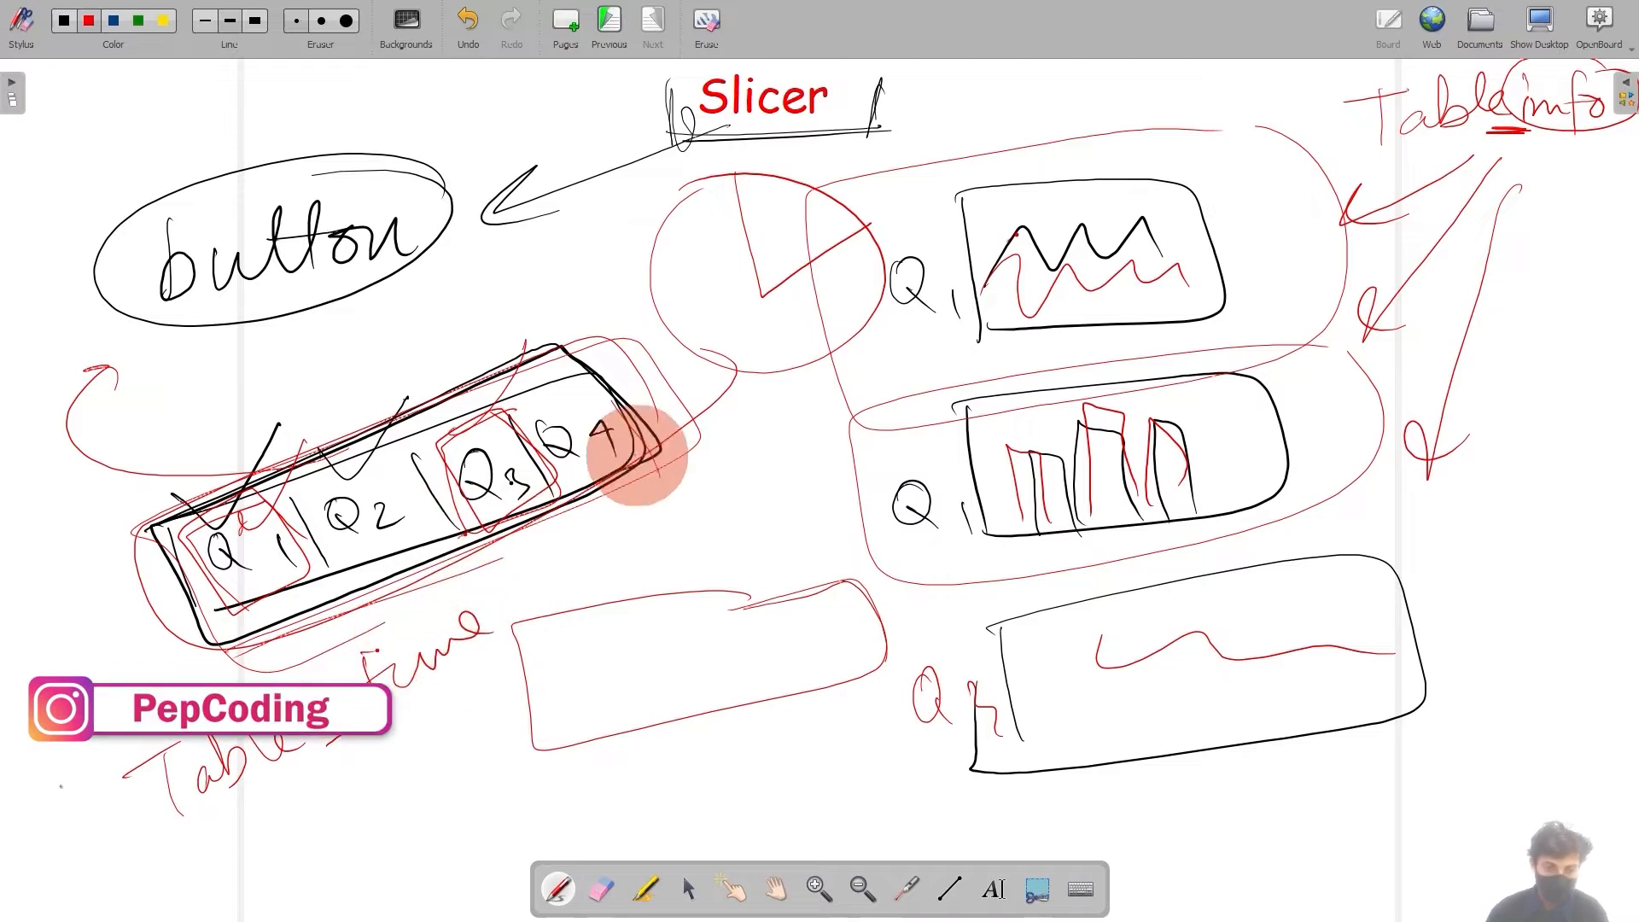
pyautogui.moveTo(501, 529); pyautogui.dragTo(600, 325)
pyautogui.moveTo(546, 575)
pyautogui.mouseDown()
pyautogui.moveTo(190, 714)
pyautogui.moveTo(586, 623)
pyautogui.moveTo(376, 600)
pyautogui.mouseUp()
pyautogui.moveTo(378, 740); pyautogui.dragTo(541, 903)
pyautogui.moveTo(482, 883); pyautogui.dragTo(562, 819)
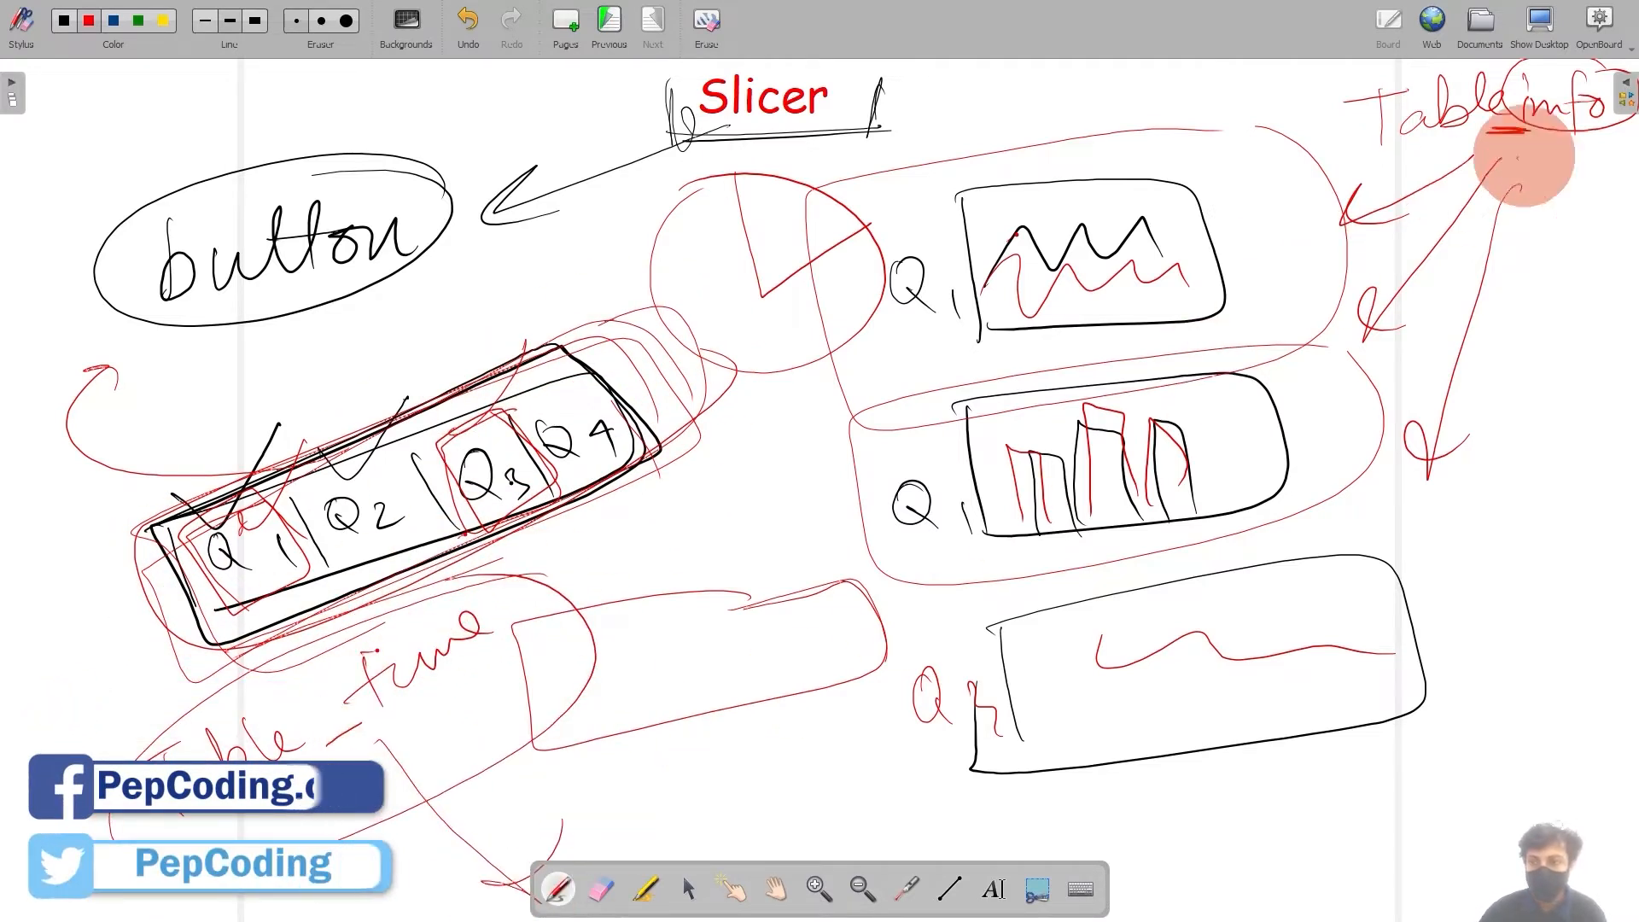
# Step: Circle "Table info", add another downward arrow from it, and underline "Table_time" in red
pyautogui.click(1625, 94)
pyautogui.click(1394, 84)
pyautogui.moveTo(1537, 85)
pyautogui.mouseDown()
pyautogui.moveTo(1482, 190)
pyautogui.moveTo(1443, 120)
pyautogui.mouseUp()
pyautogui.moveTo(1518, 176)
pyautogui.mouseDown()
pyautogui.moveTo(1537, 341)
pyautogui.moveTo(1601, 319)
pyautogui.mouseUp()
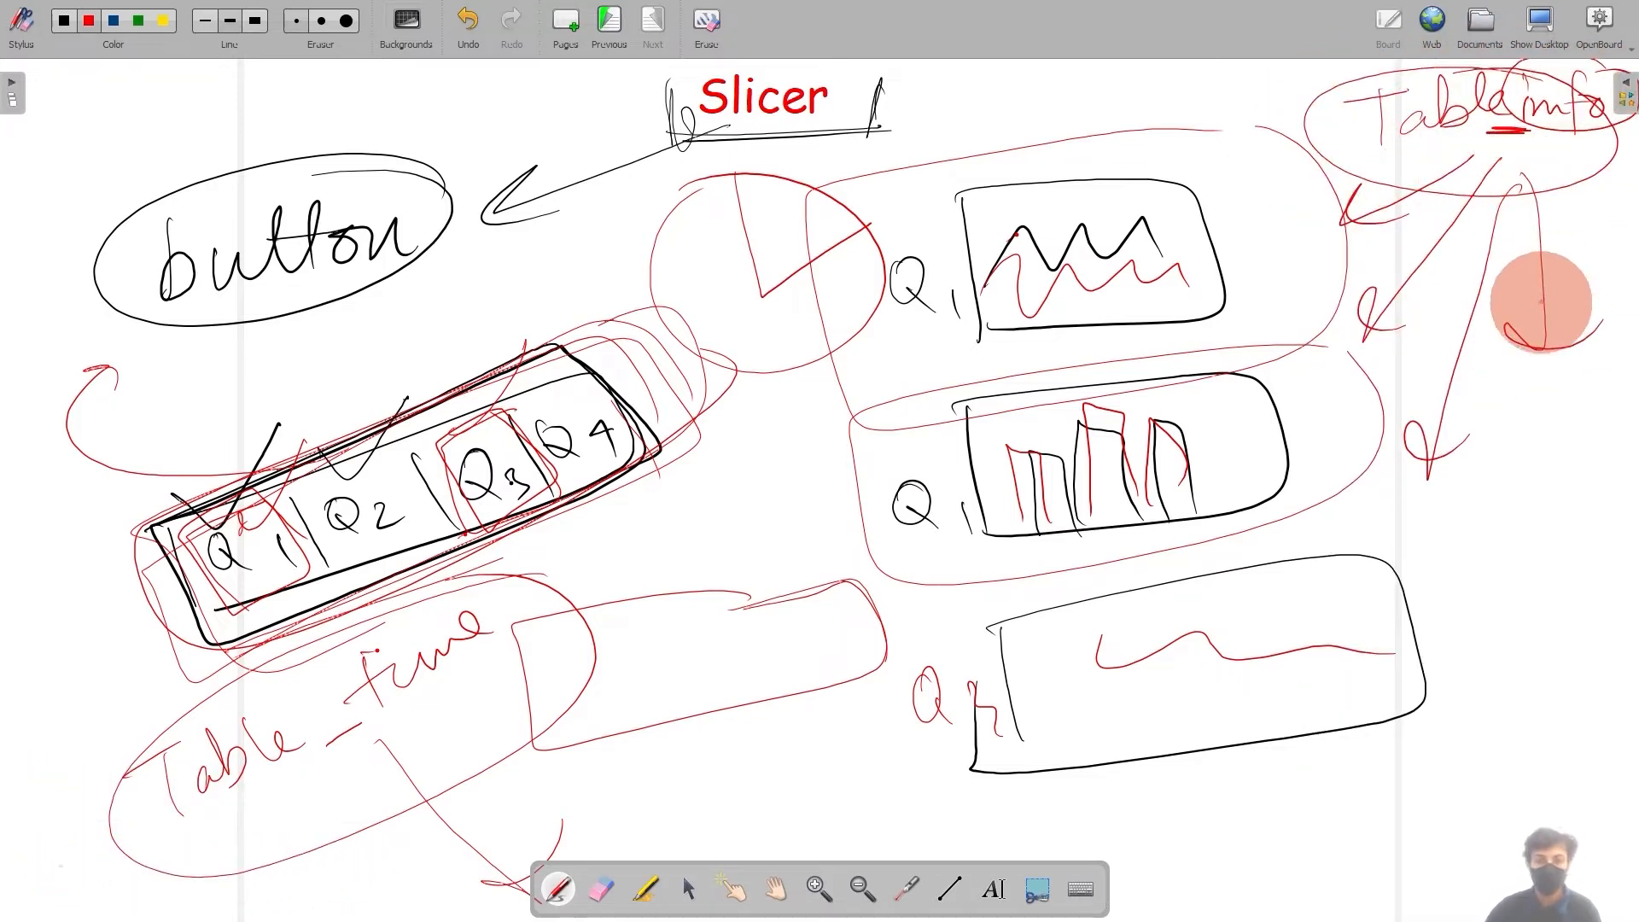
pyautogui.moveTo(441, 710); pyautogui.dragTo(456, 698)
pyautogui.moveTo(234, 830); pyautogui.dragTo(547, 643)
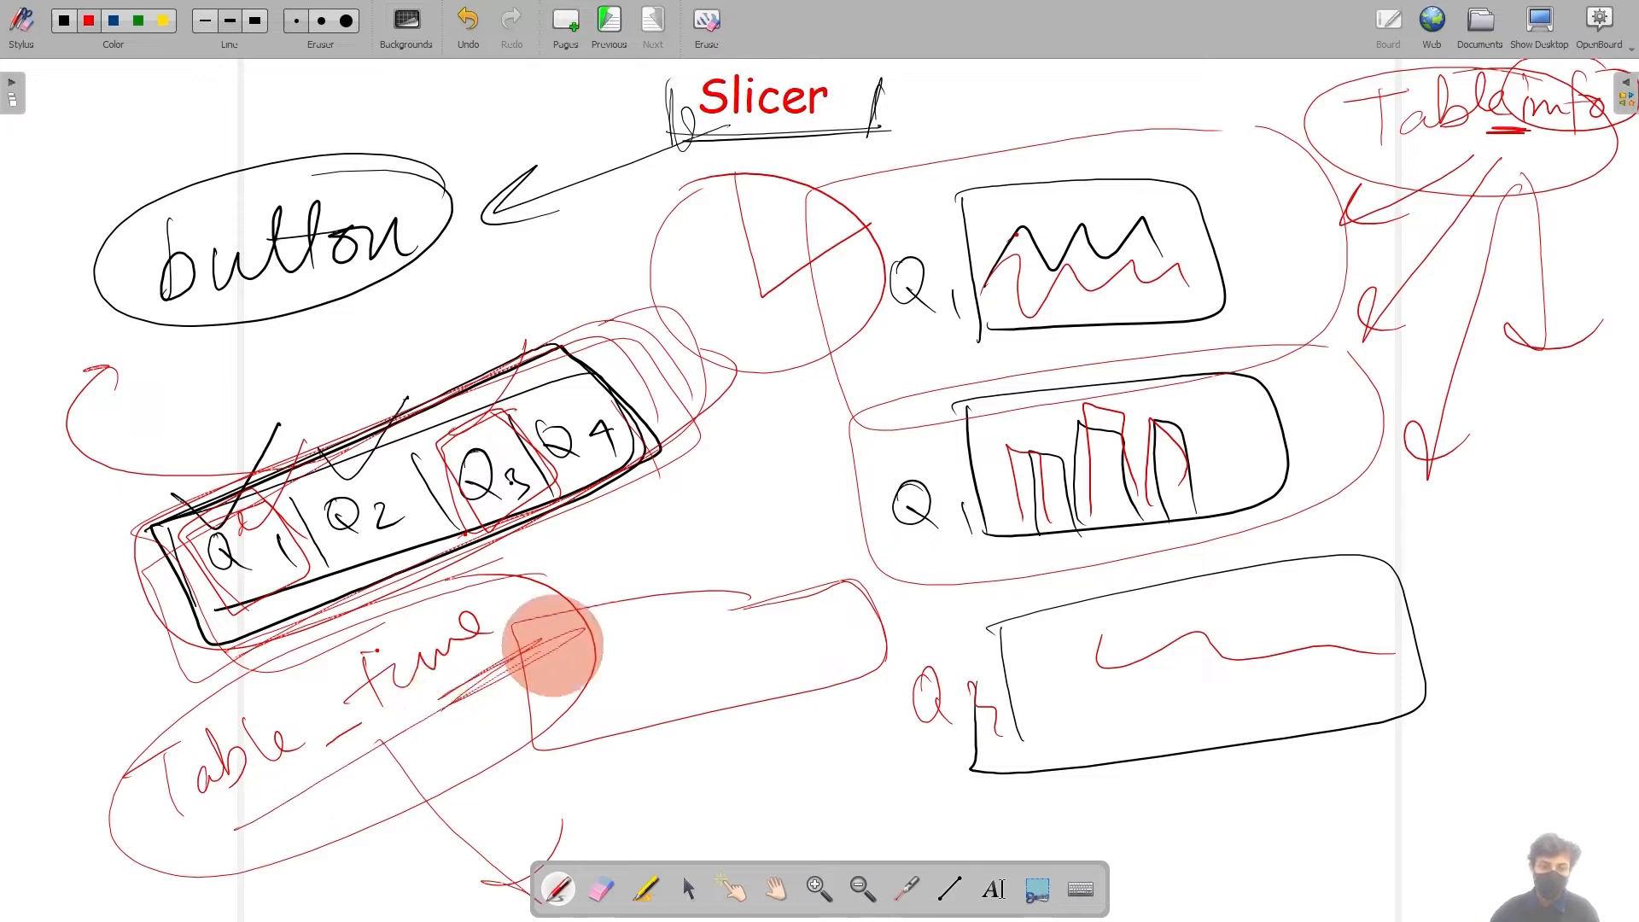
pyautogui.moveTo(1353, 179); pyautogui.dragTo(1413, 175)
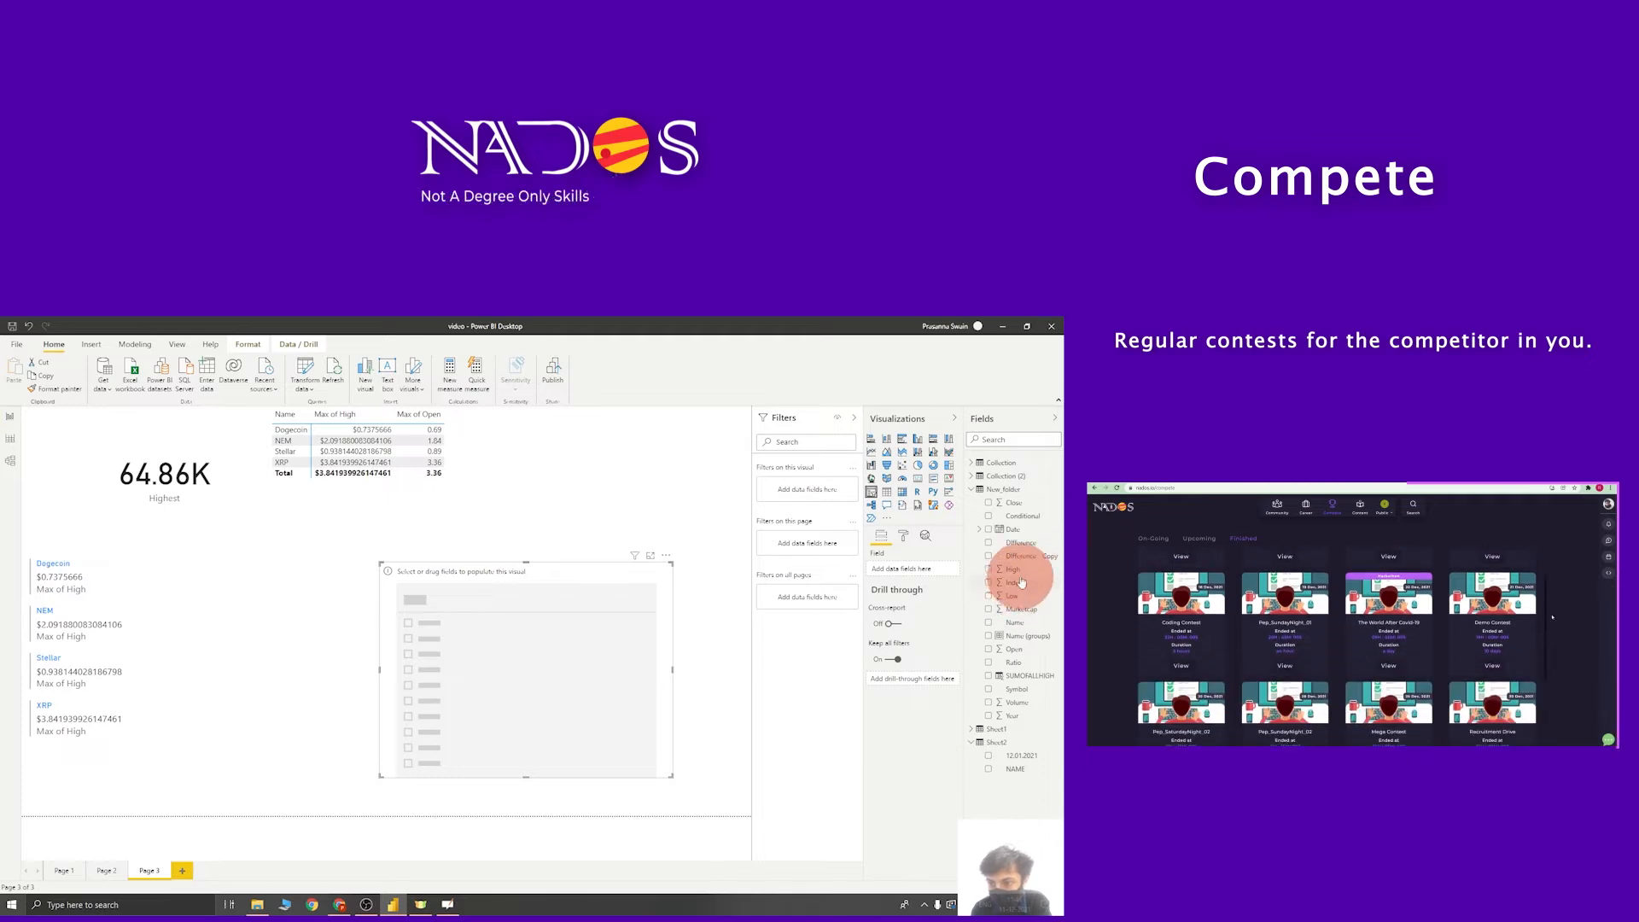
# Step: In Power BI Desktop, add the Year field to the empty slicer on Page 3 and set its range to 2016–2021
pyautogui.moveTo(1004, 726); pyautogui.dragTo(926, 569)
pyautogui.click(449, 670)
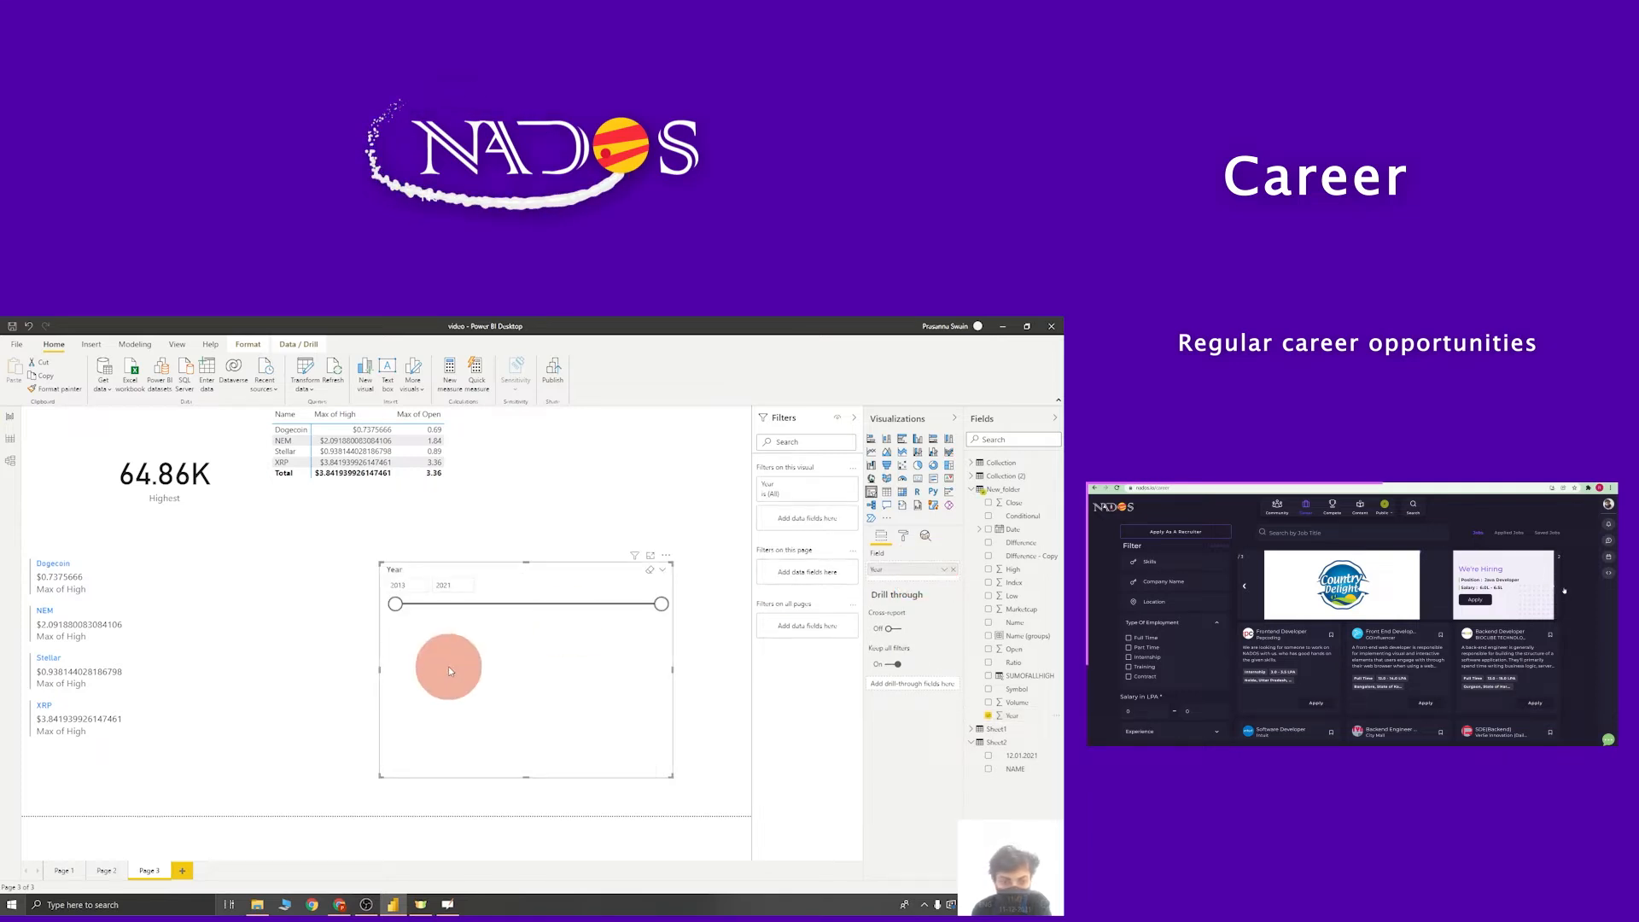
pyautogui.click(483, 605)
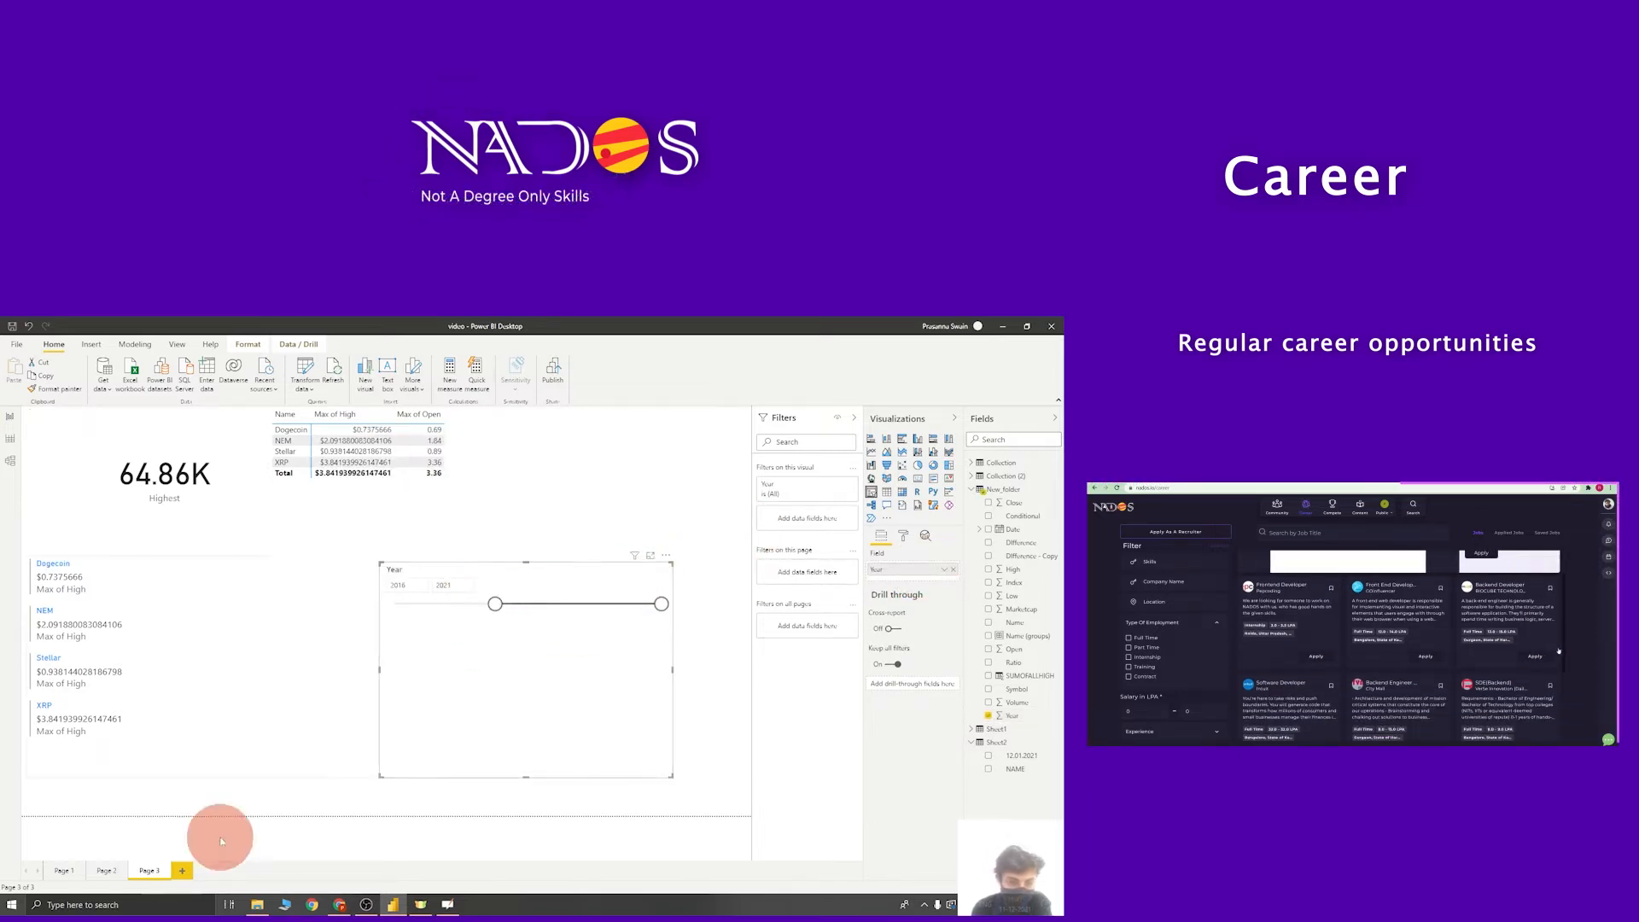
# Step: On Page 2, turn the large area chart into a smaller clustered column chart and return to Page 3
pyautogui.click(114, 872)
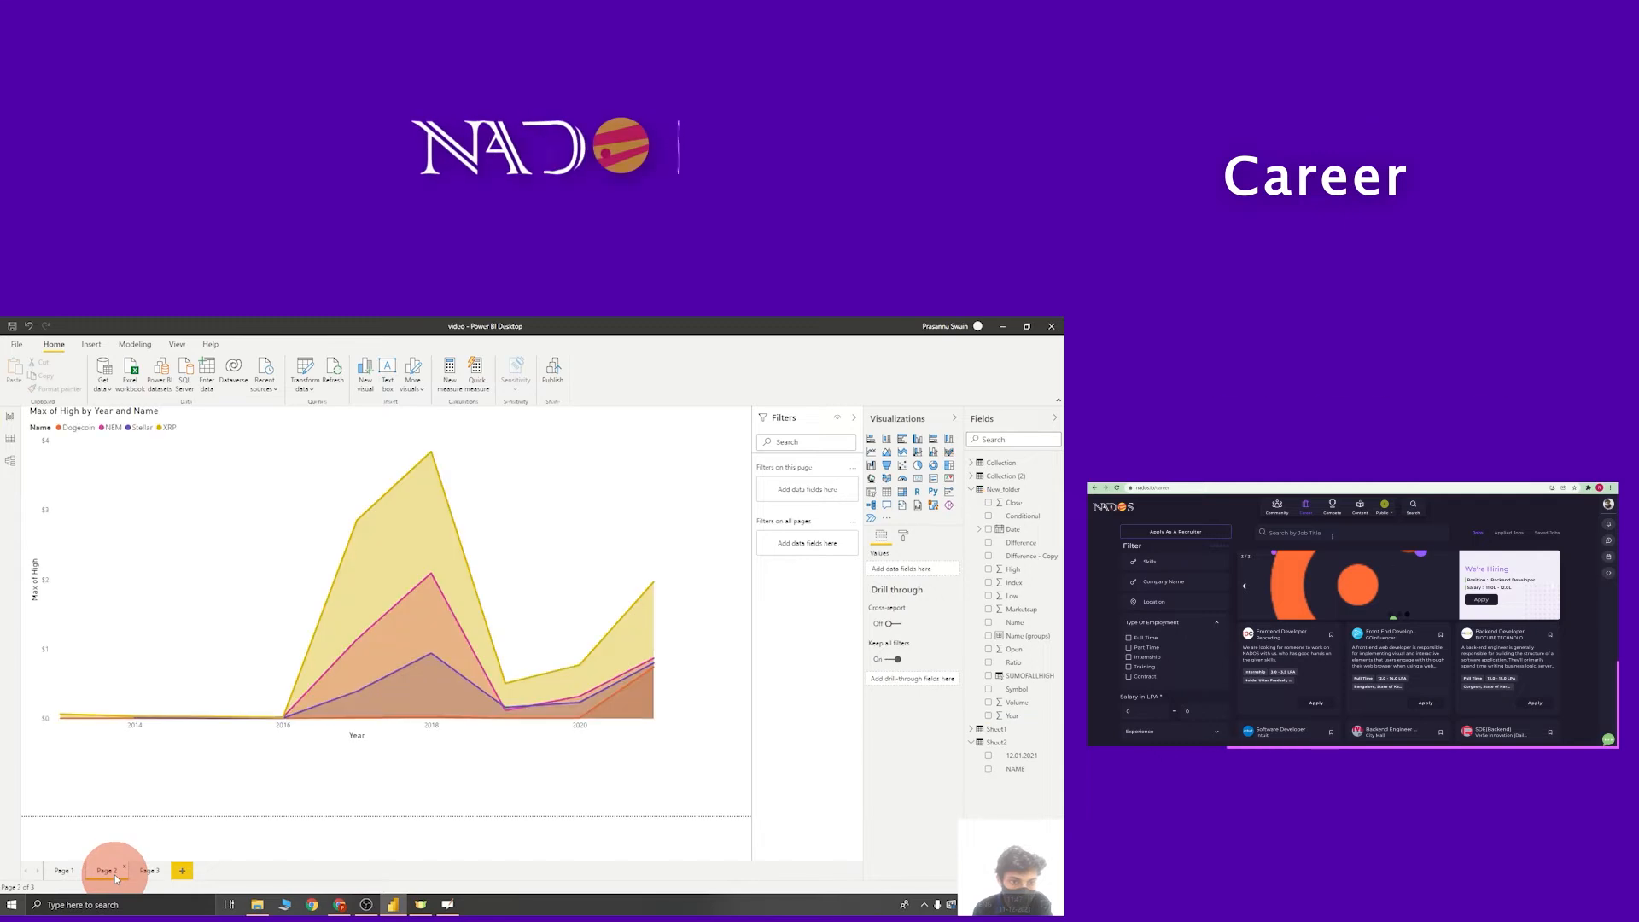
pyautogui.click(642, 739)
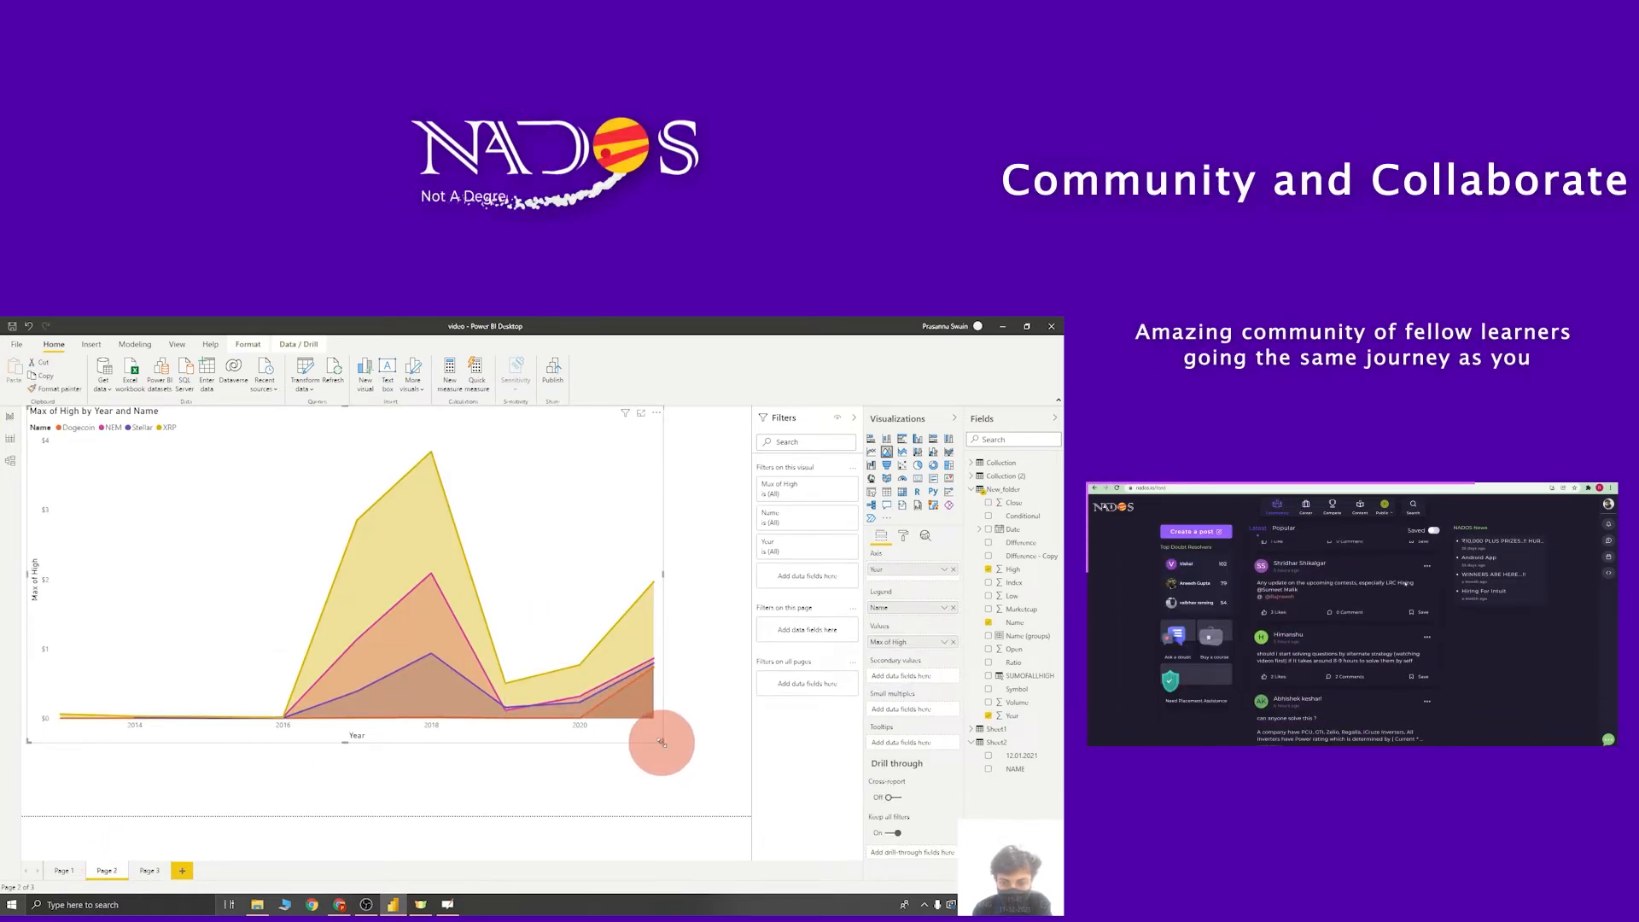
pyautogui.moveTo(664, 747); pyautogui.dragTo(359, 608)
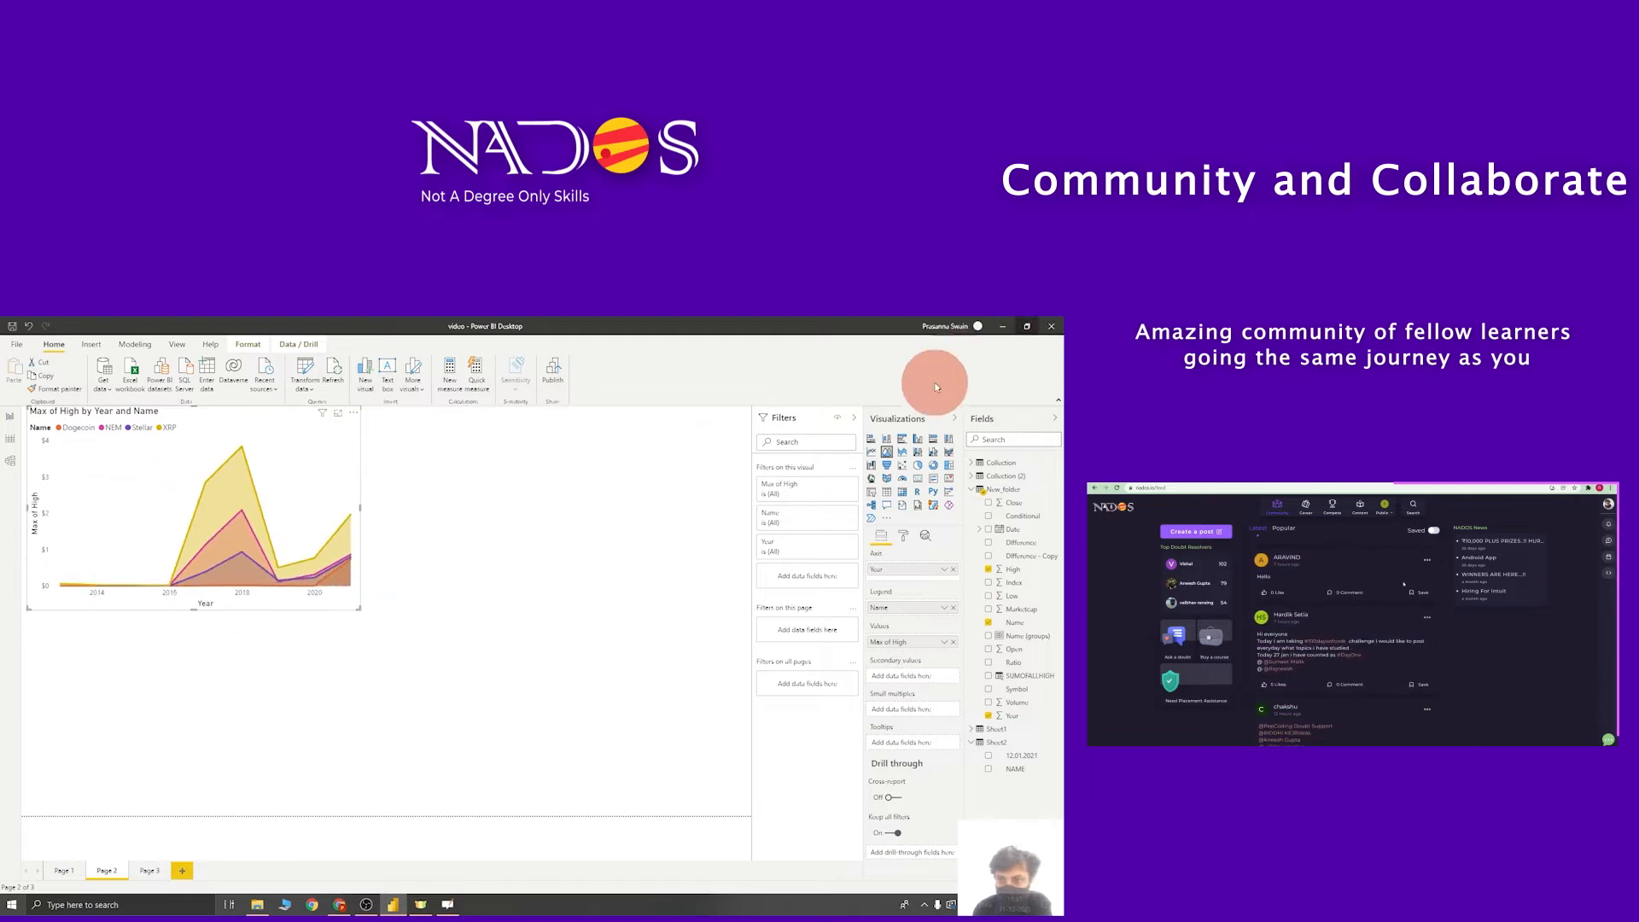
pyautogui.click(918, 438)
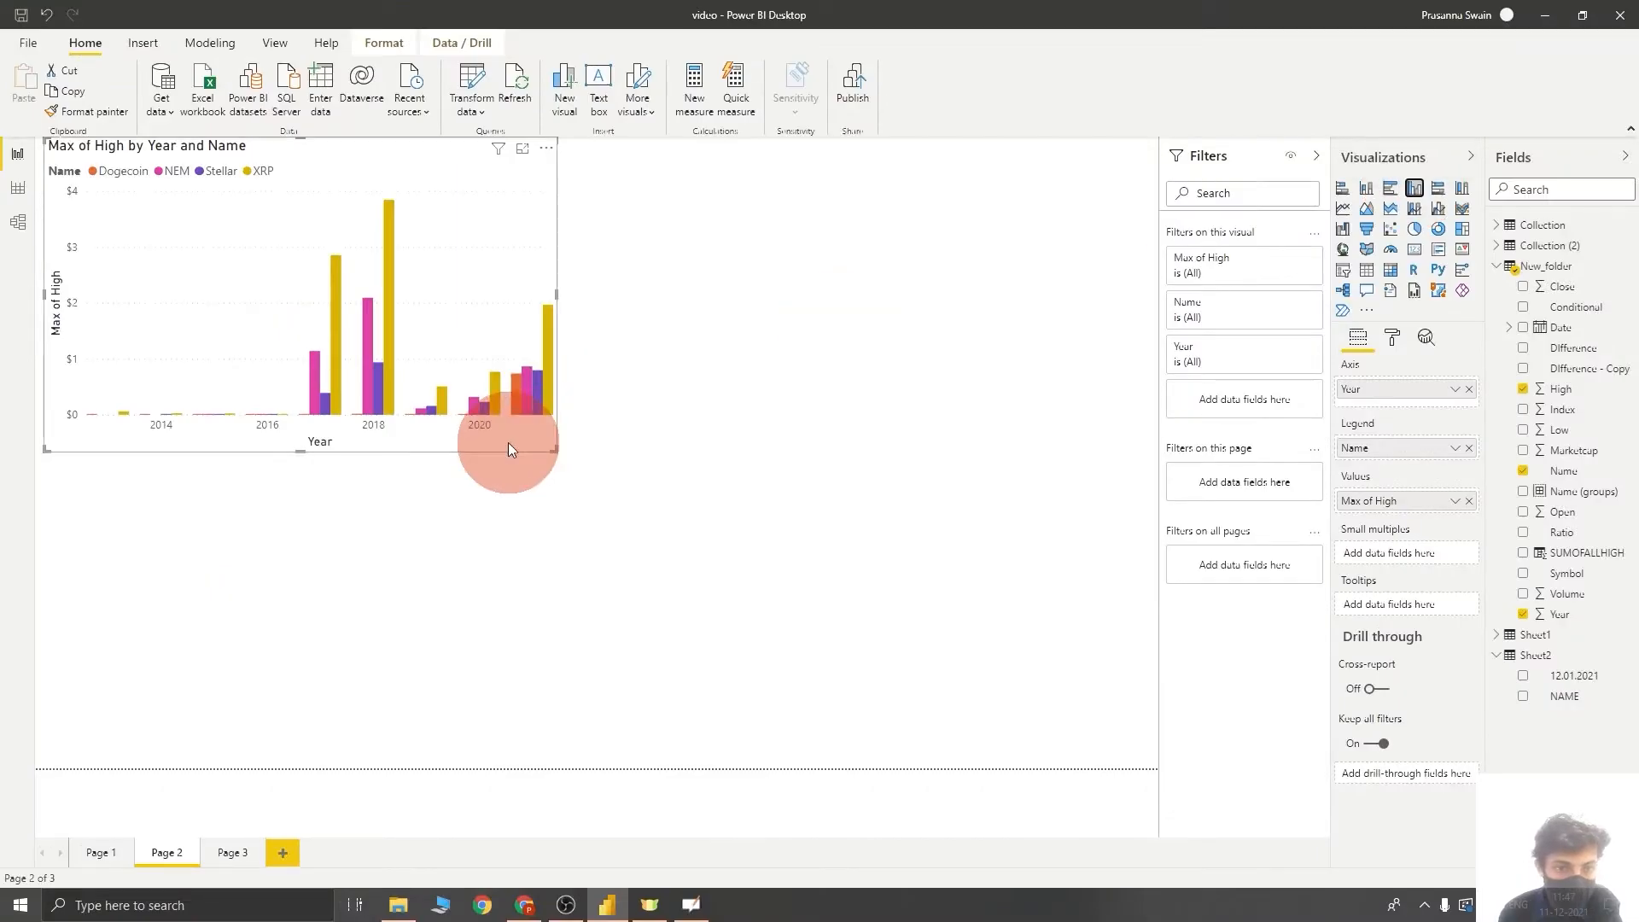
pyautogui.click(229, 854)
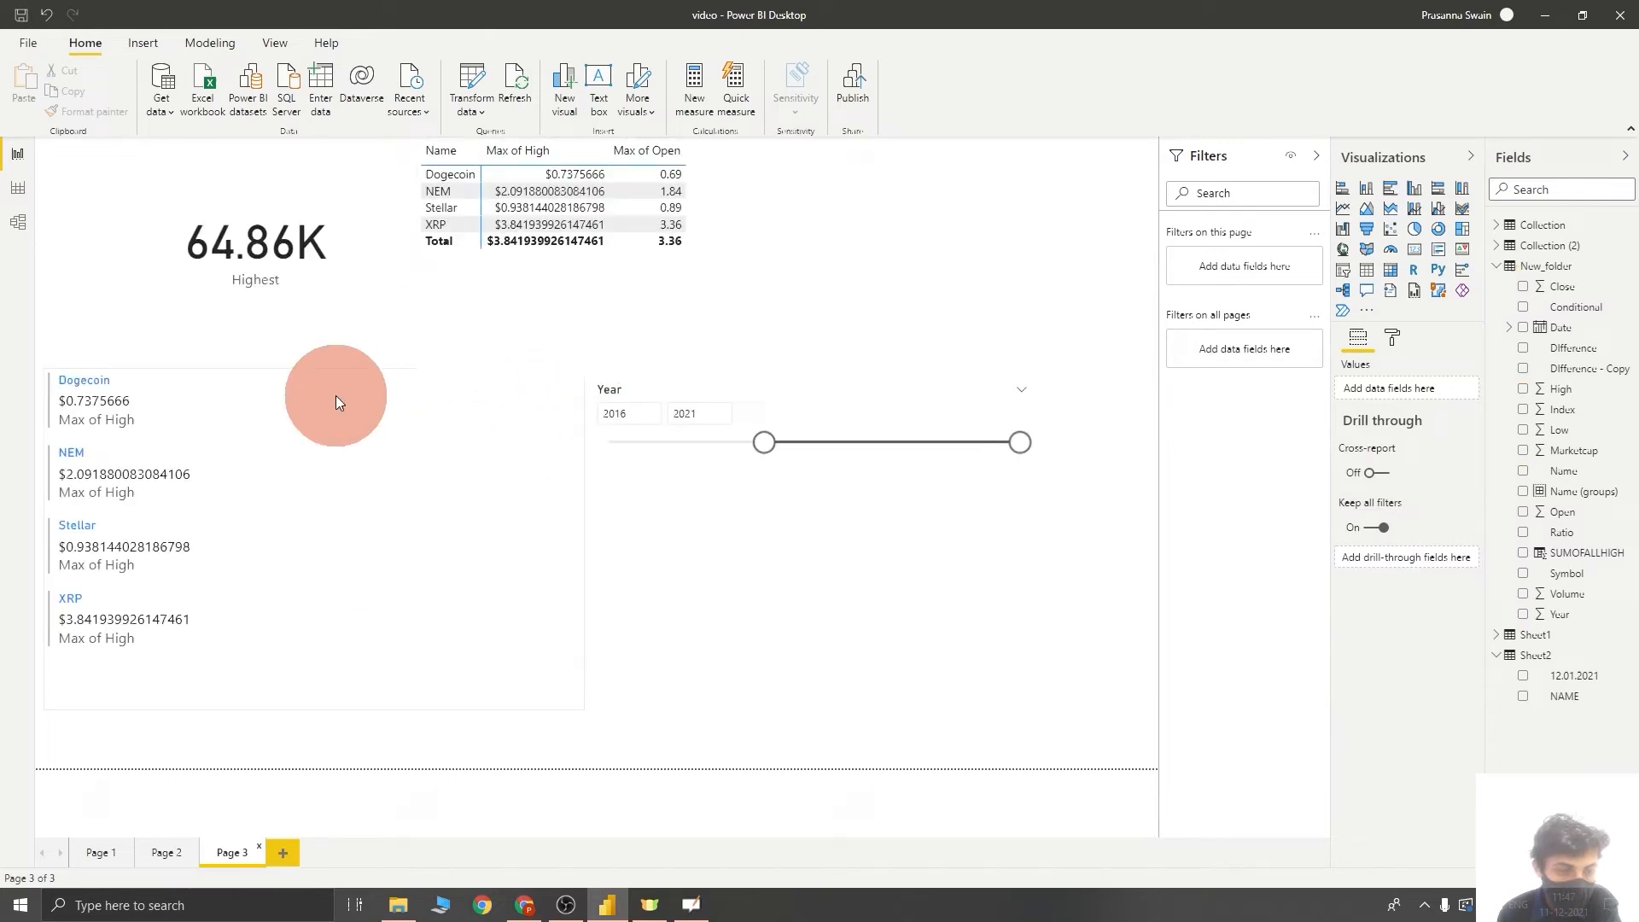
# Step: Move the multi-row card from Page 3 to Page 2, narrow it, and place it beside the column chart
pyautogui.click(315, 266)
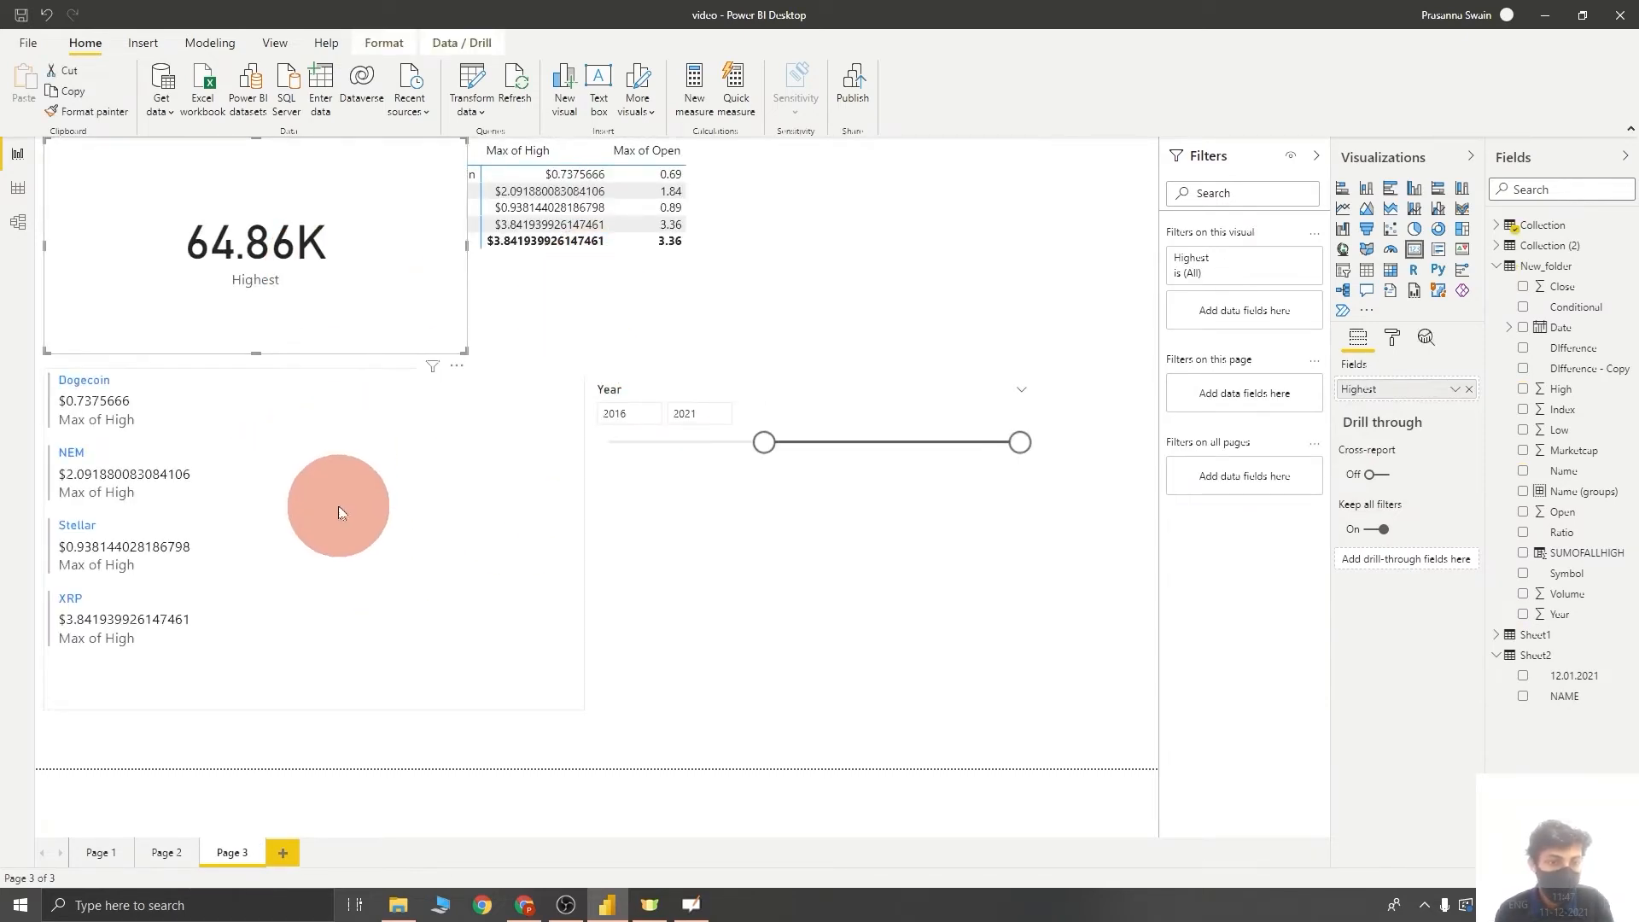
pyautogui.click(357, 524)
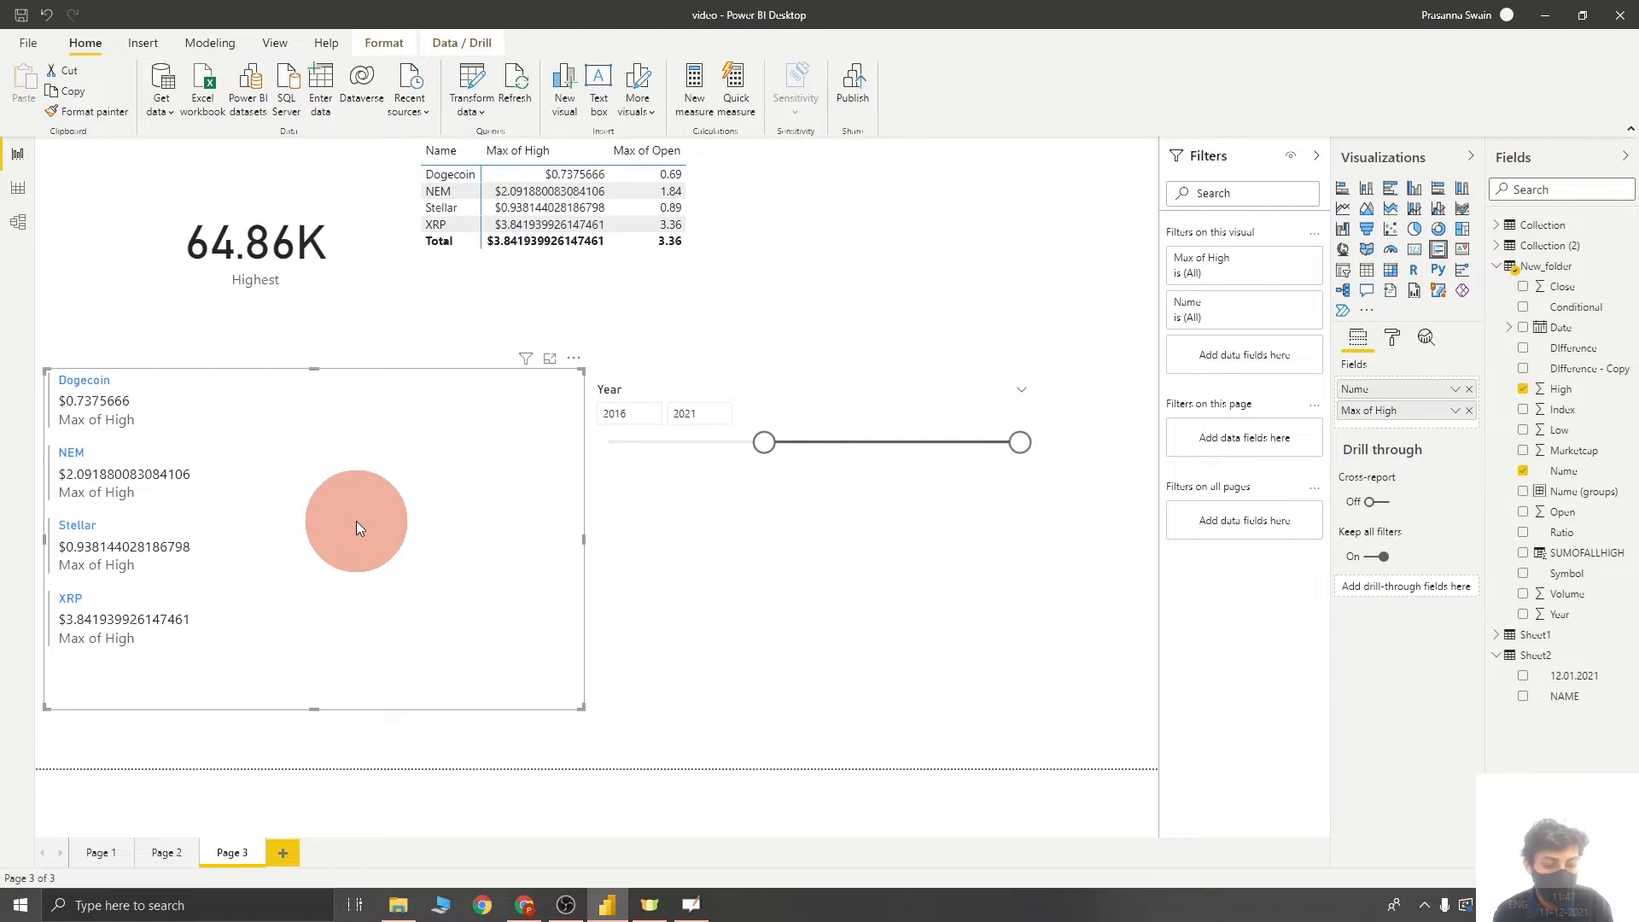
pyautogui.press('Delete')
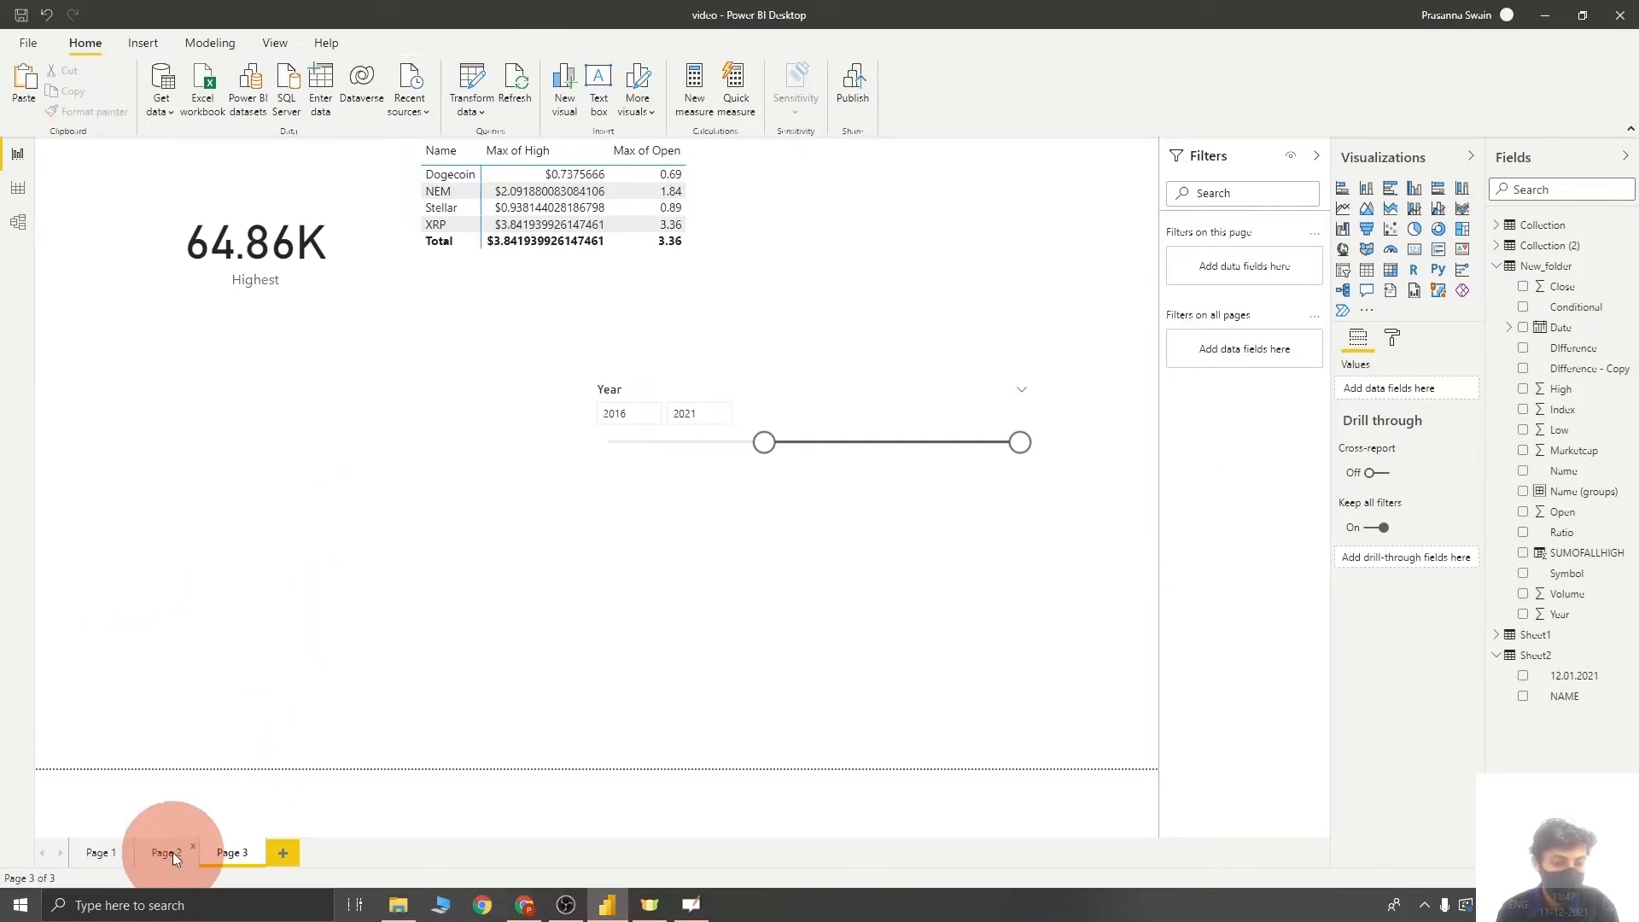
pyautogui.click(166, 852)
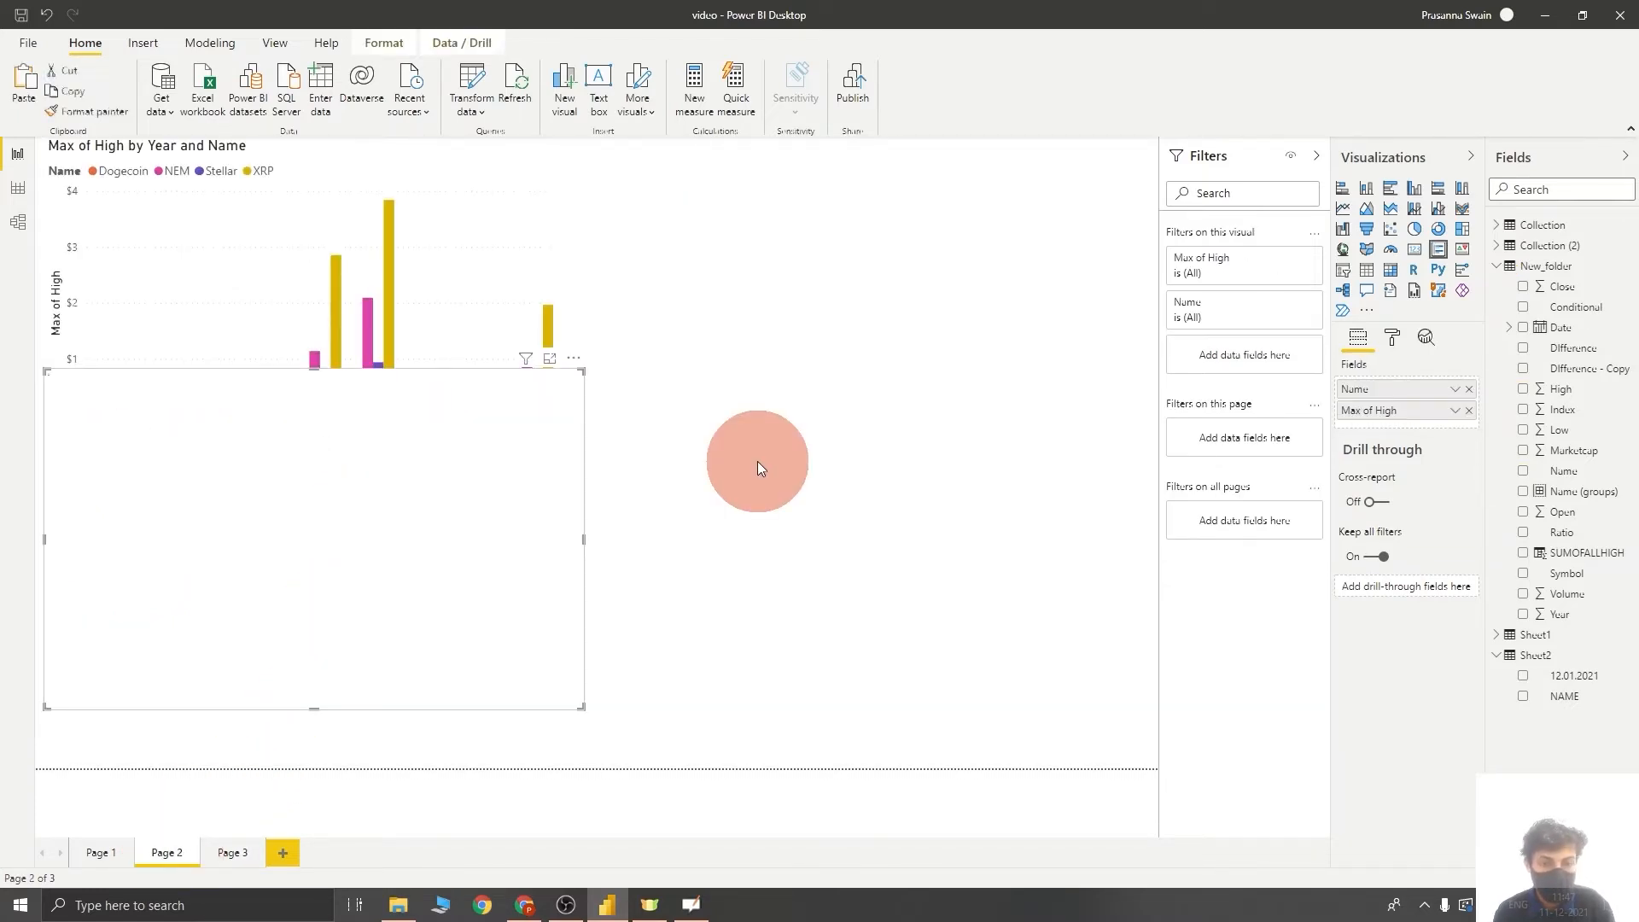
pyautogui.moveTo(581, 707); pyautogui.dragTo(312, 740)
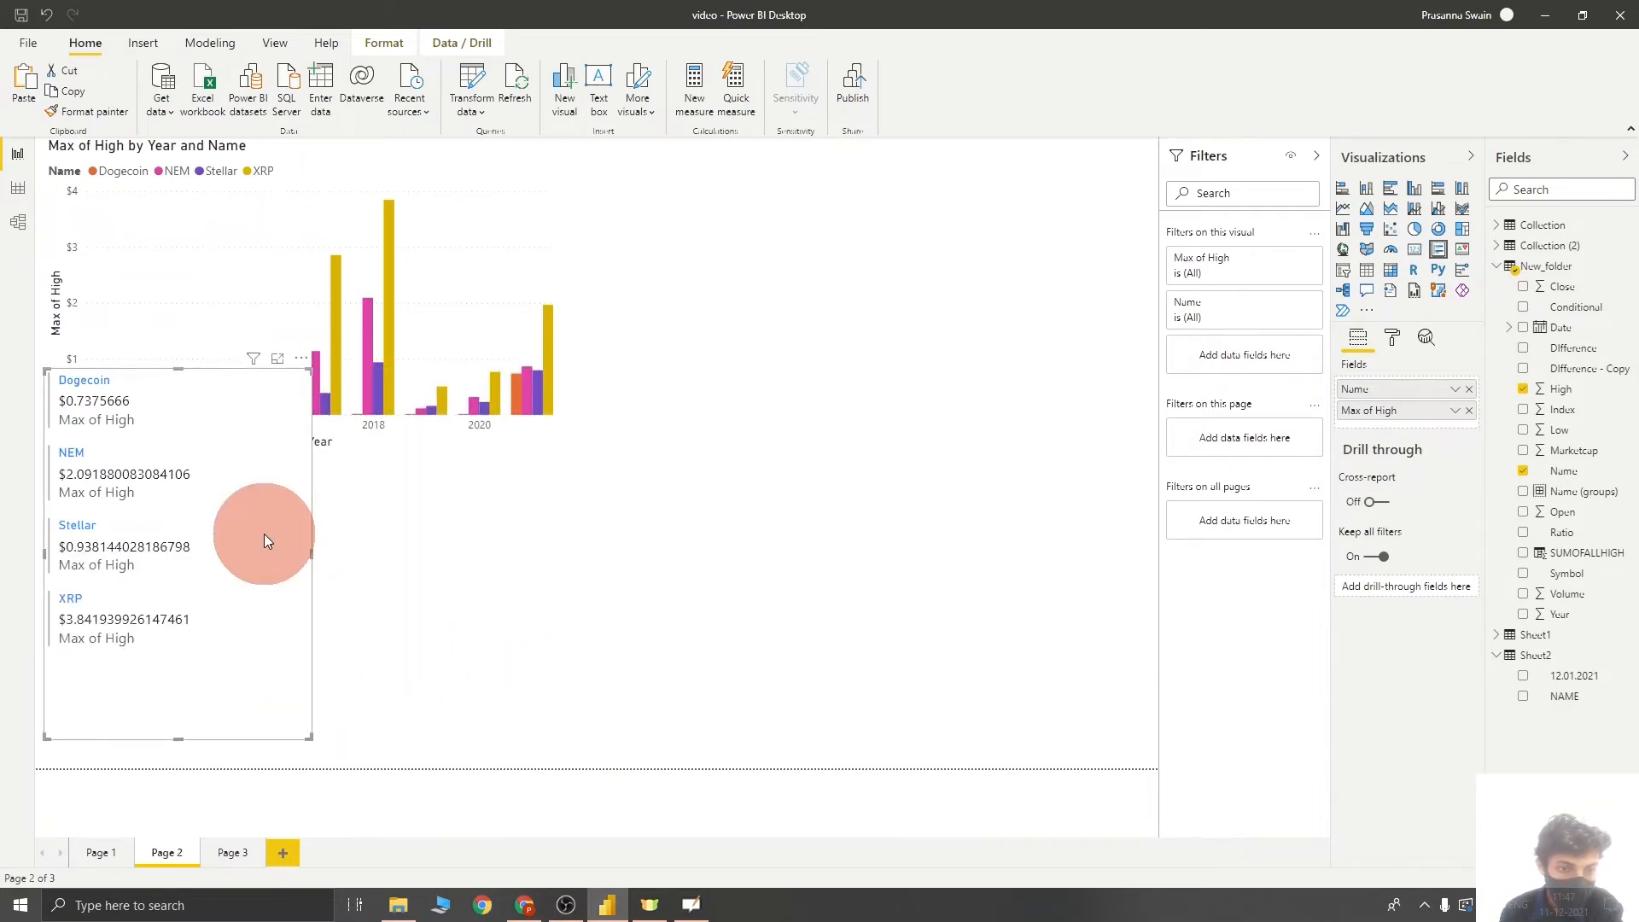
pyautogui.moveTo(263, 535); pyautogui.dragTo(893, 311)
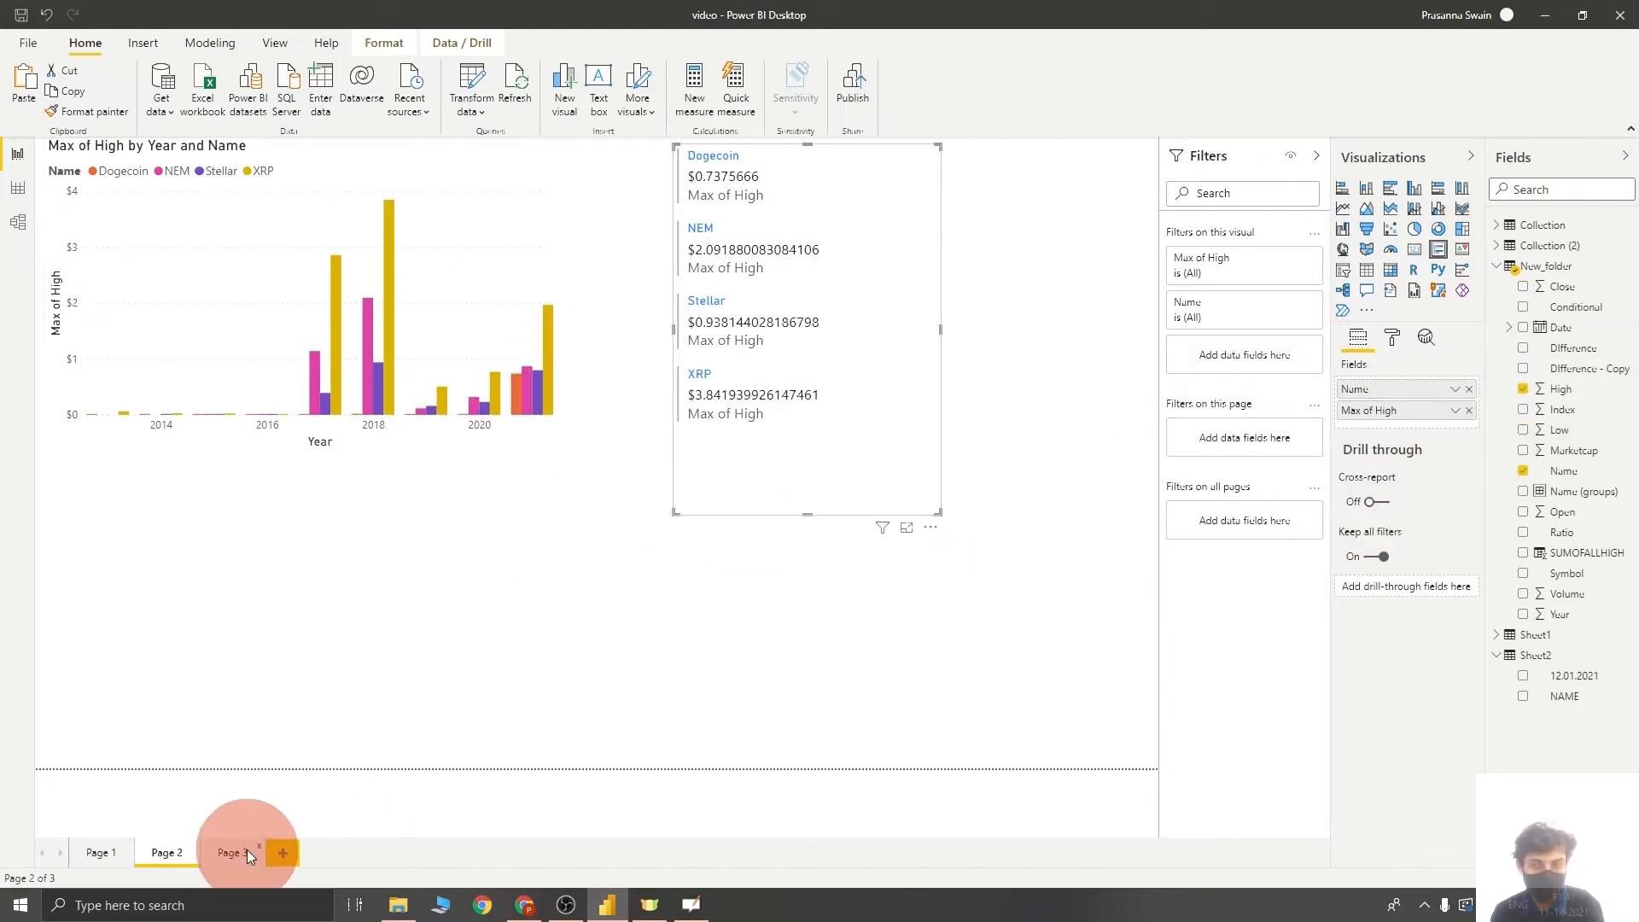
# Step: Add a Year slicer below the Page 2 column chart and resize it to about 656 wide by 149 high
pyautogui.click(1031, 628)
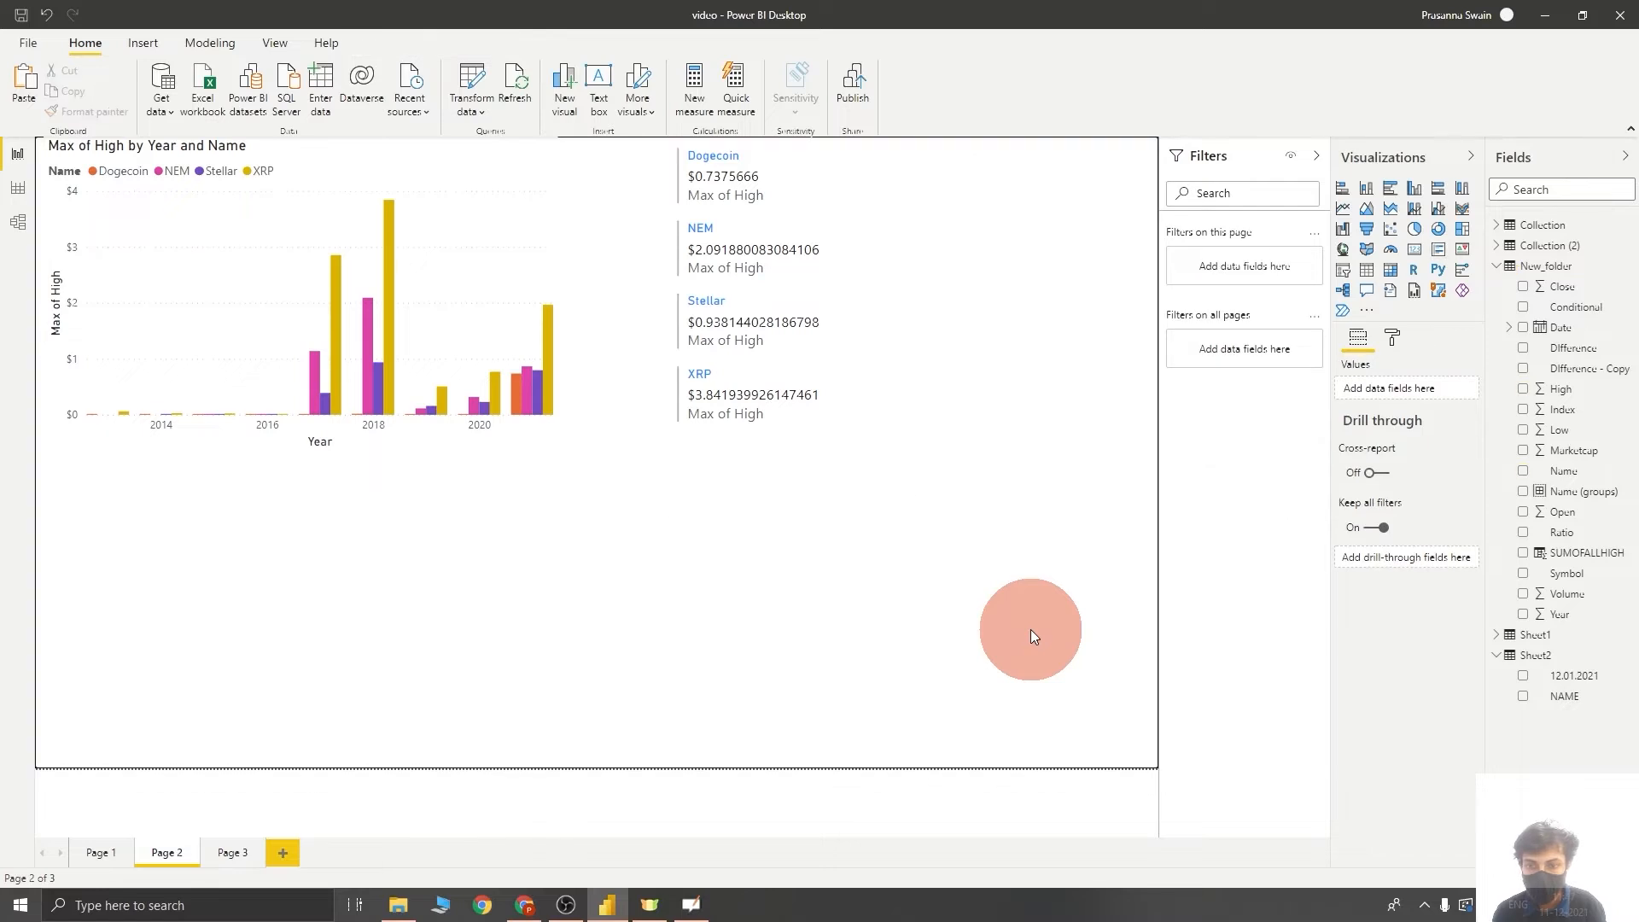
pyautogui.click(1347, 271)
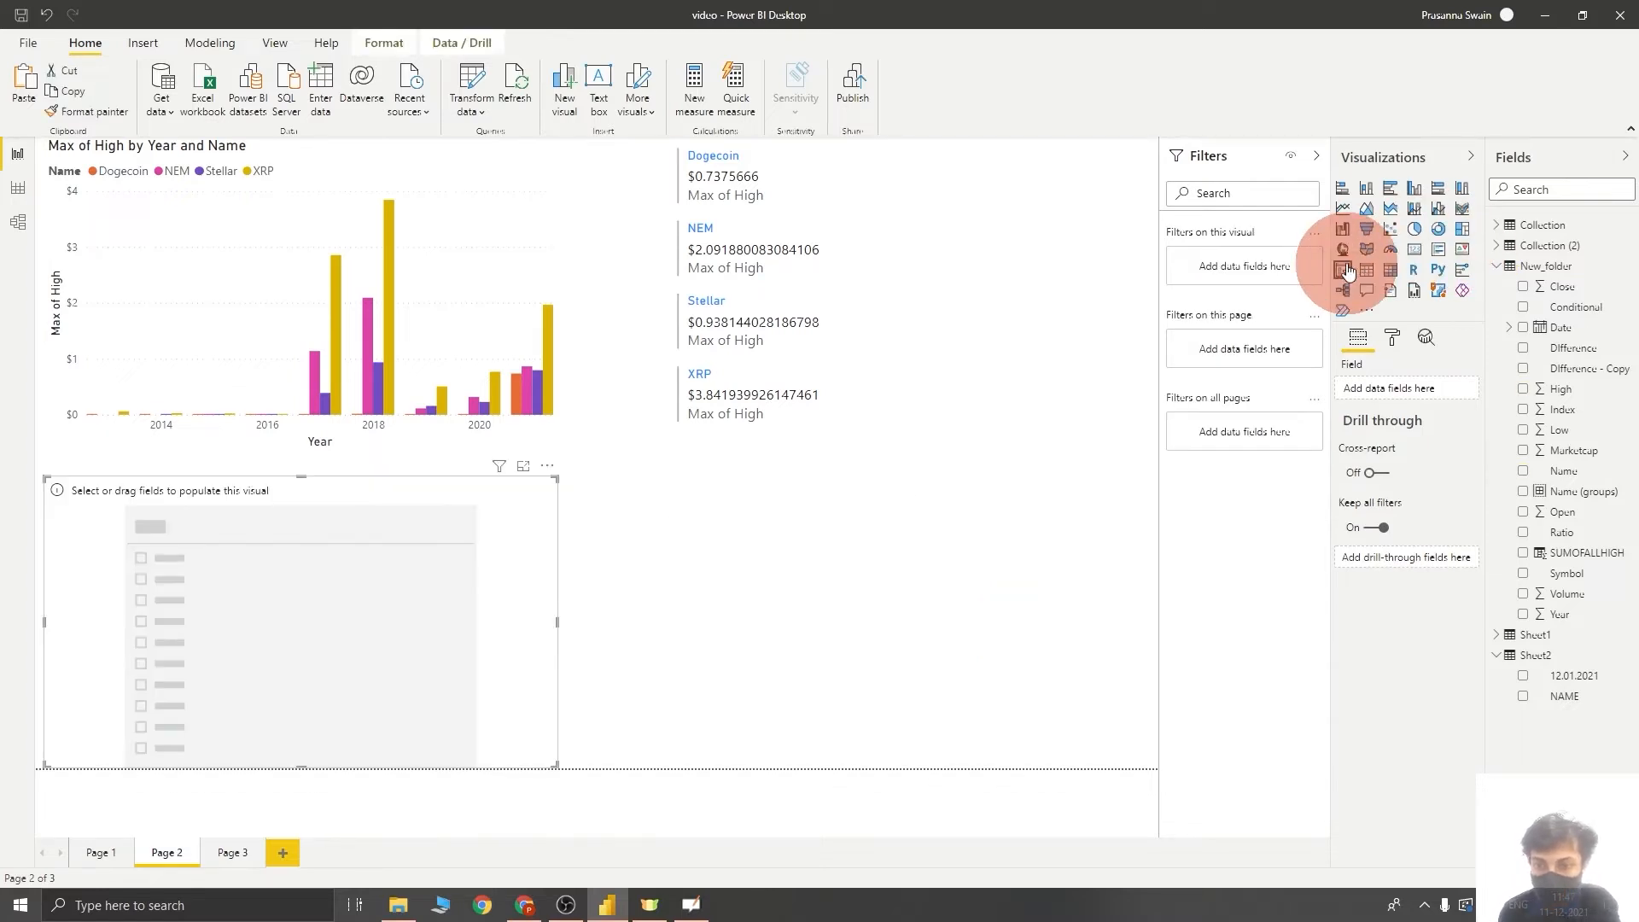
pyautogui.moveTo(1561, 614); pyautogui.dragTo(1400, 388)
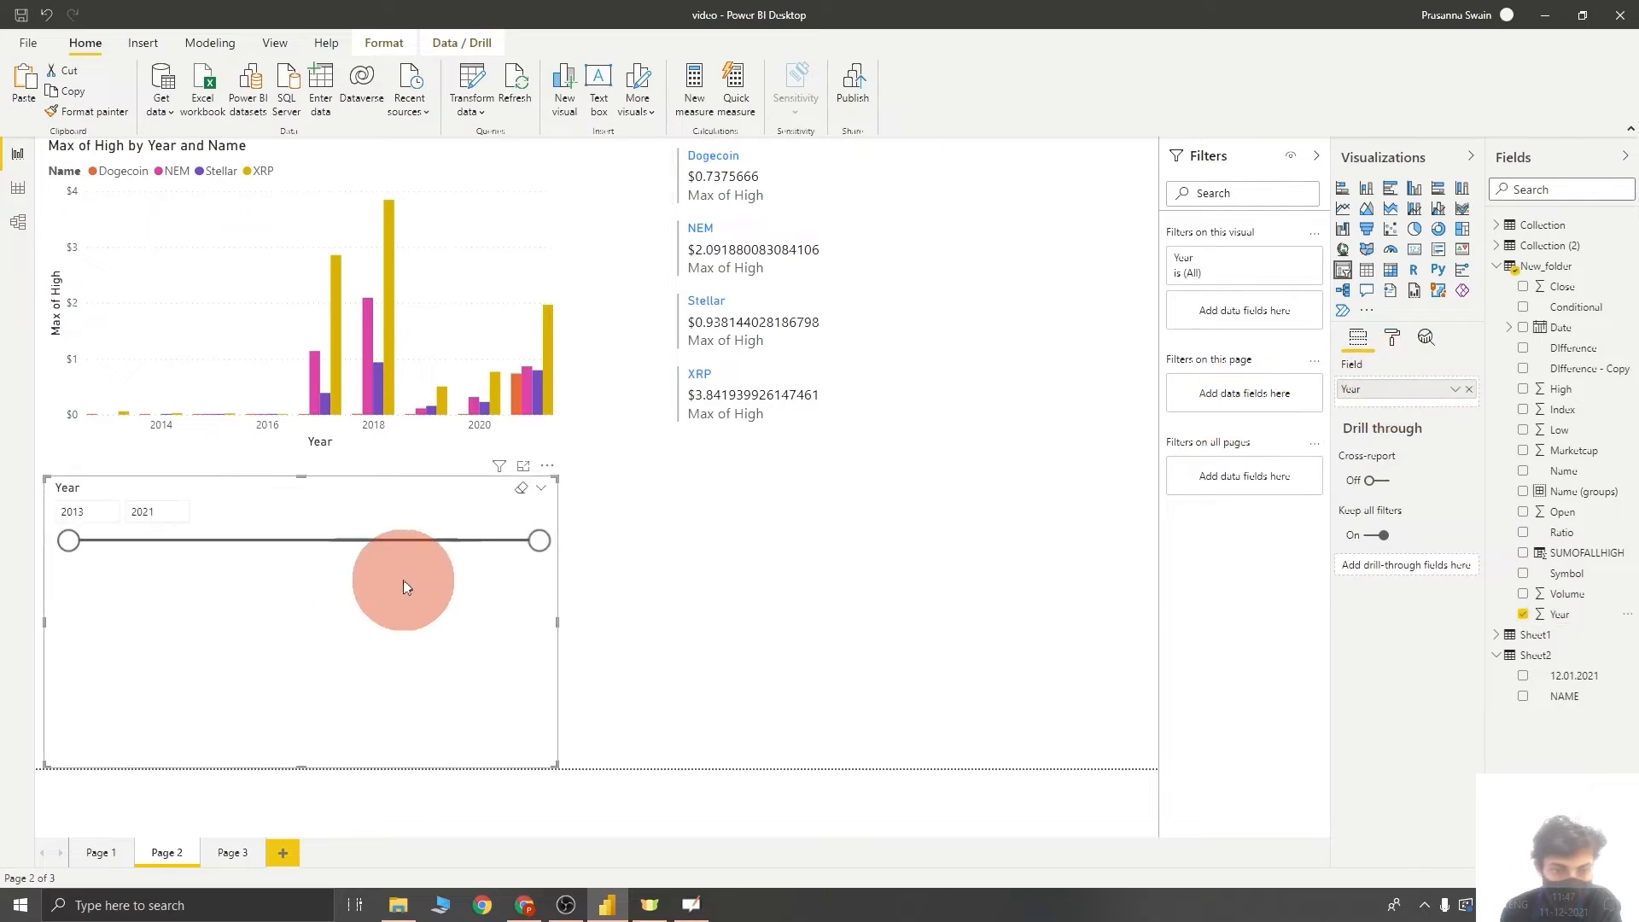
pyautogui.moveTo(554, 767); pyautogui.dragTo(617, 604)
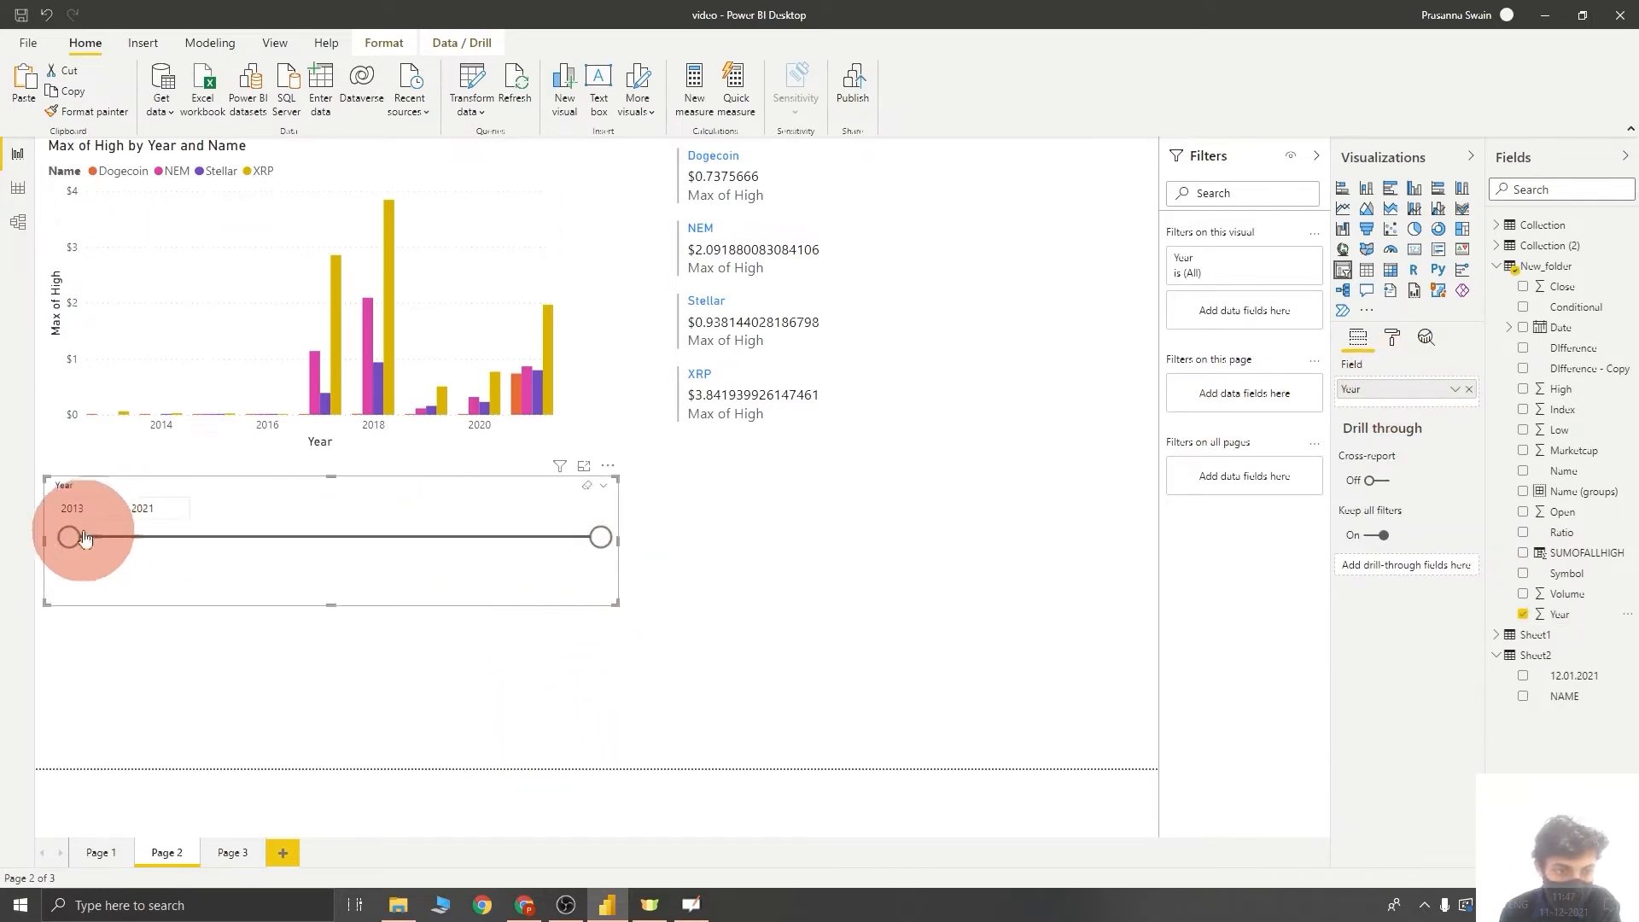
# Step: Filter the Page 2 visuals to the years 2019–2021 and then to 2017–2018 with the slicer handles
pyautogui.moveTo(84, 538); pyautogui.dragTo(476, 562)
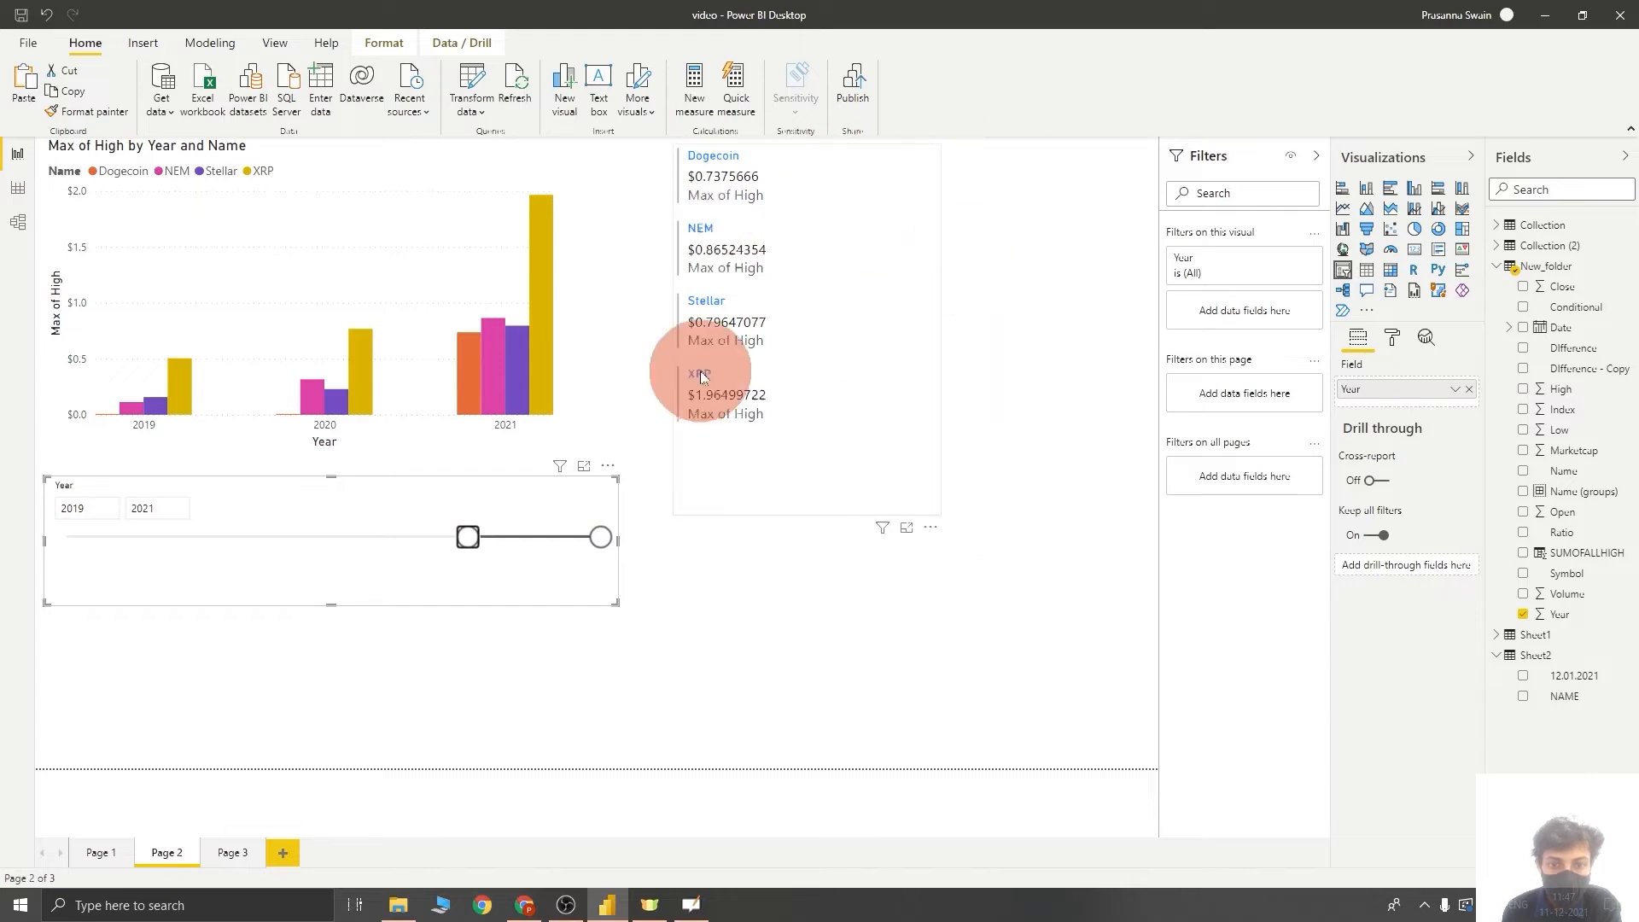
pyautogui.moveTo(466, 542); pyautogui.dragTo(304, 543)
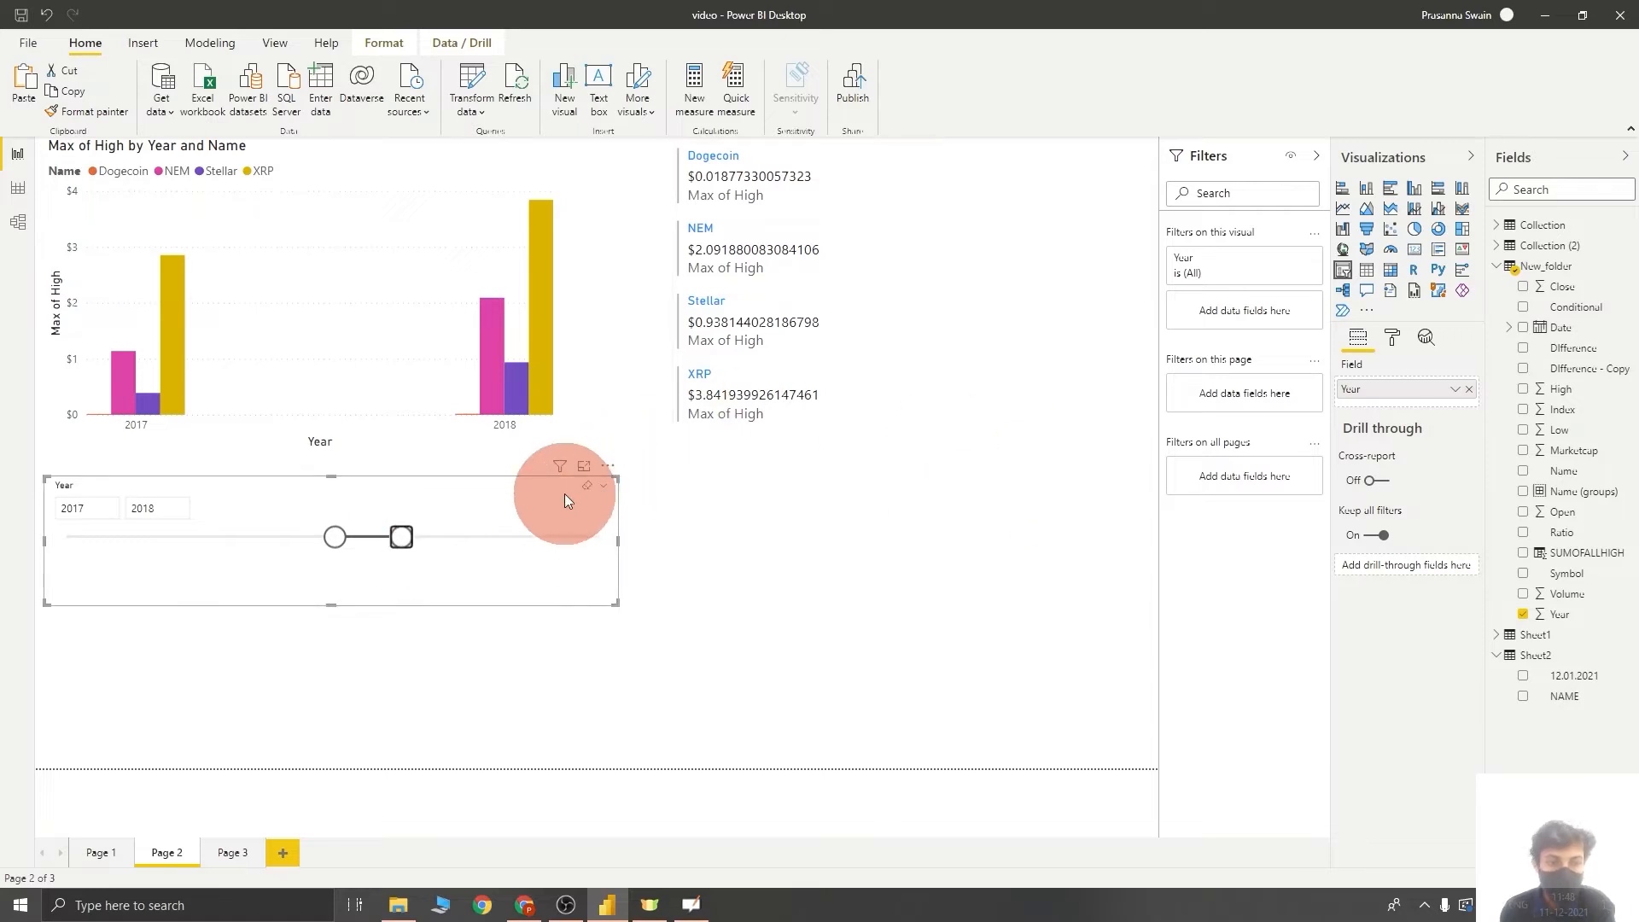
# Step: Switch the Year slicer's slider off and back on, and widen its range to 2013–2021
pyautogui.click(1382, 341)
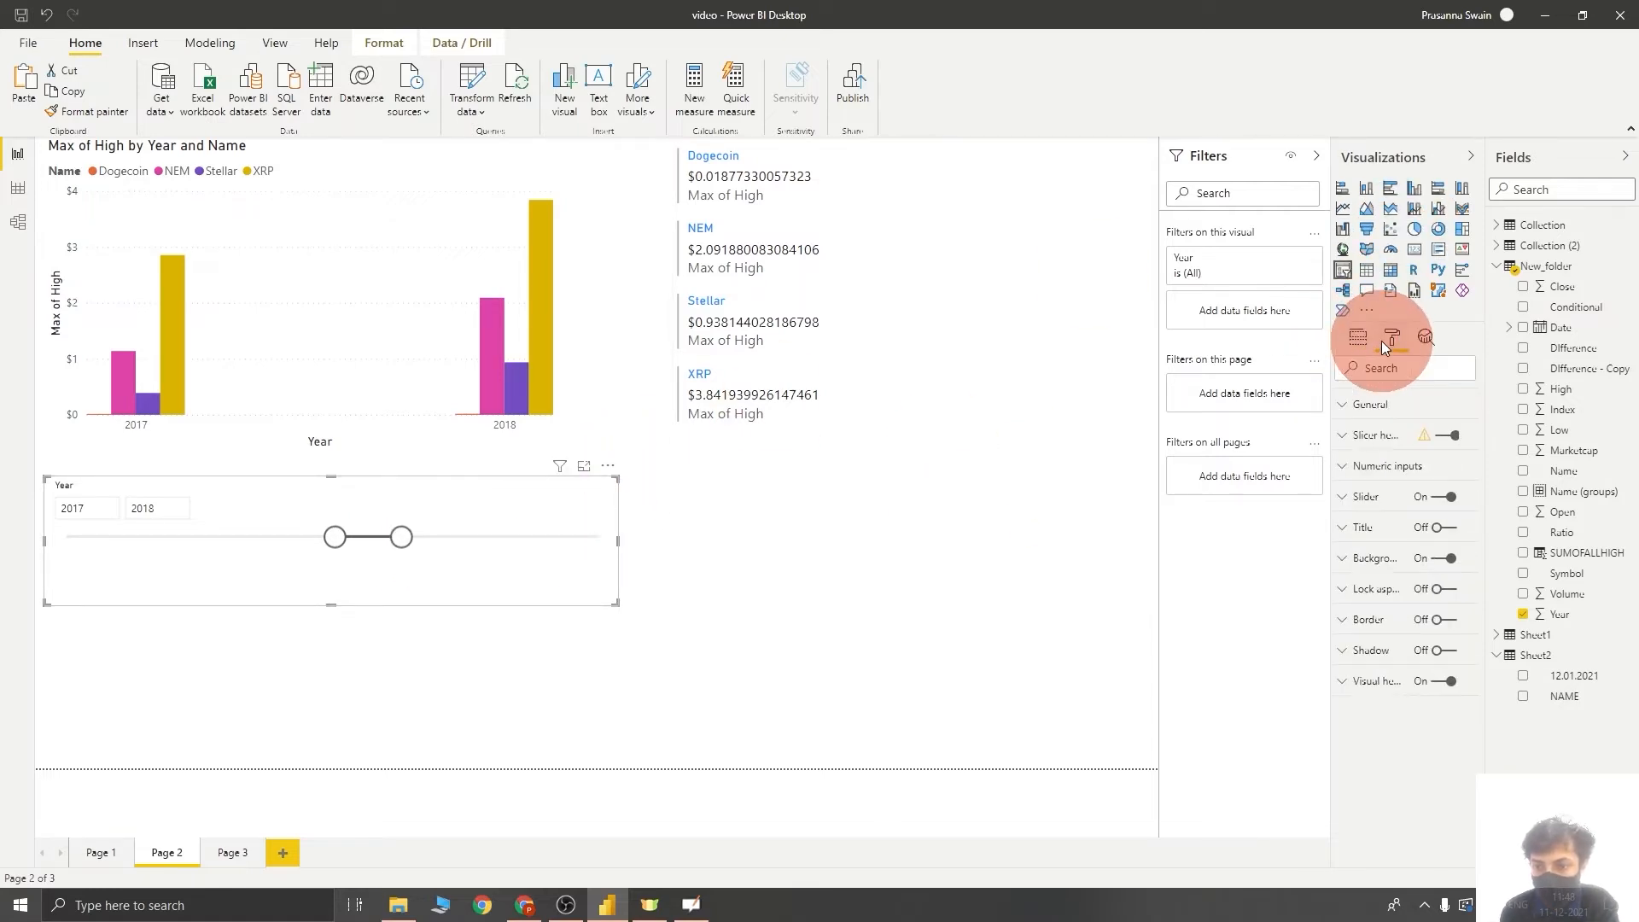
pyautogui.click(1445, 437)
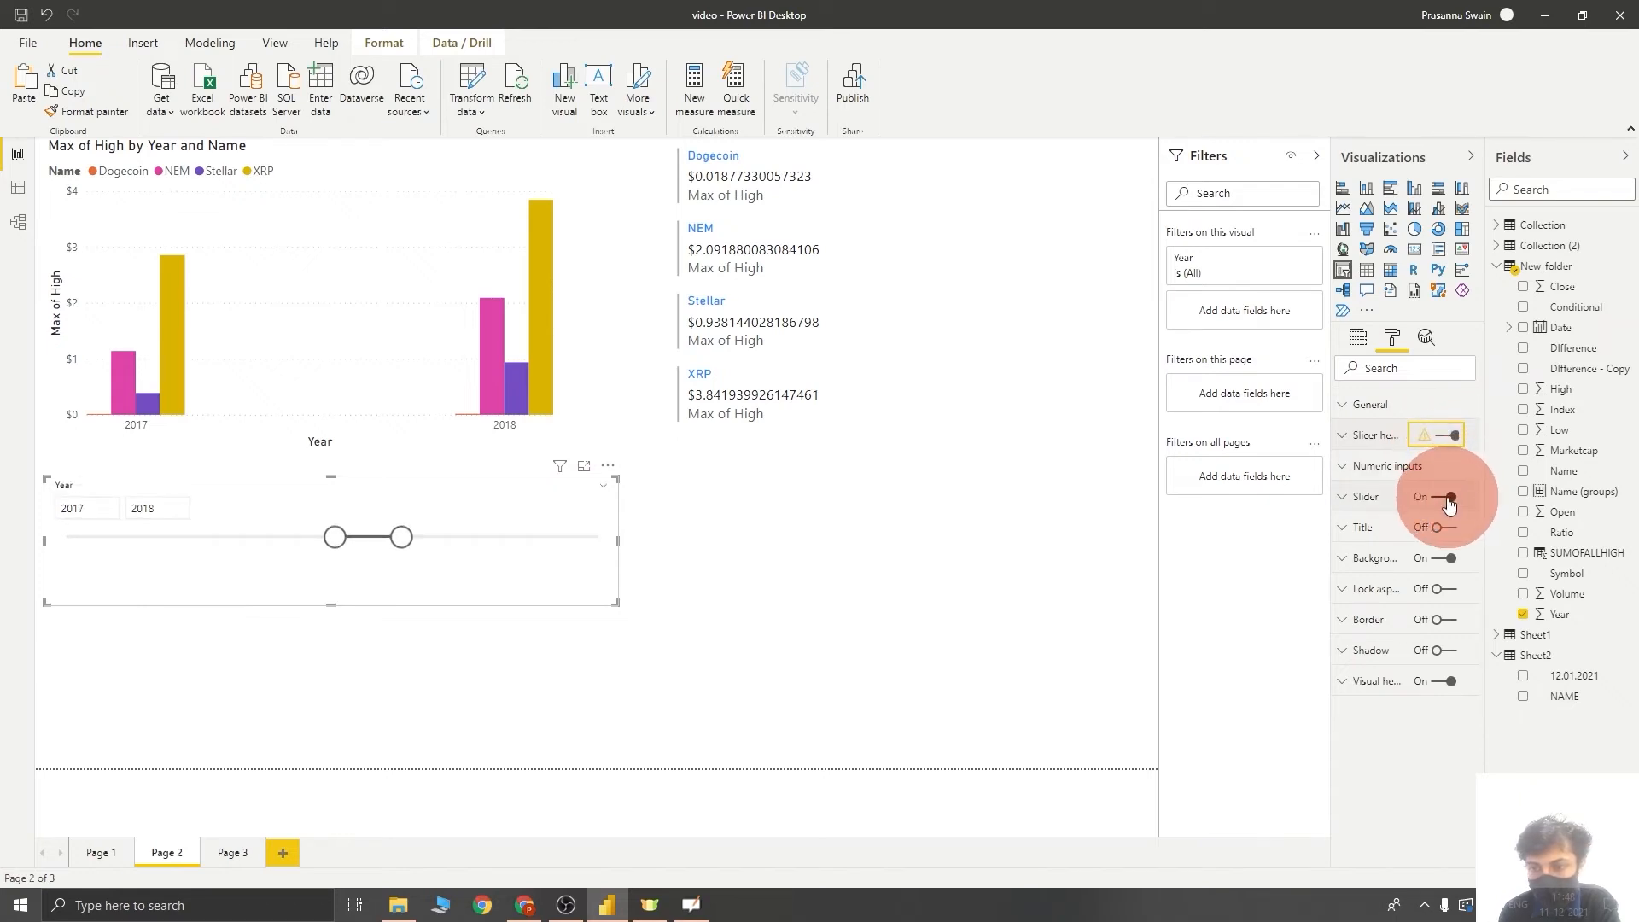
pyautogui.click(225, 503)
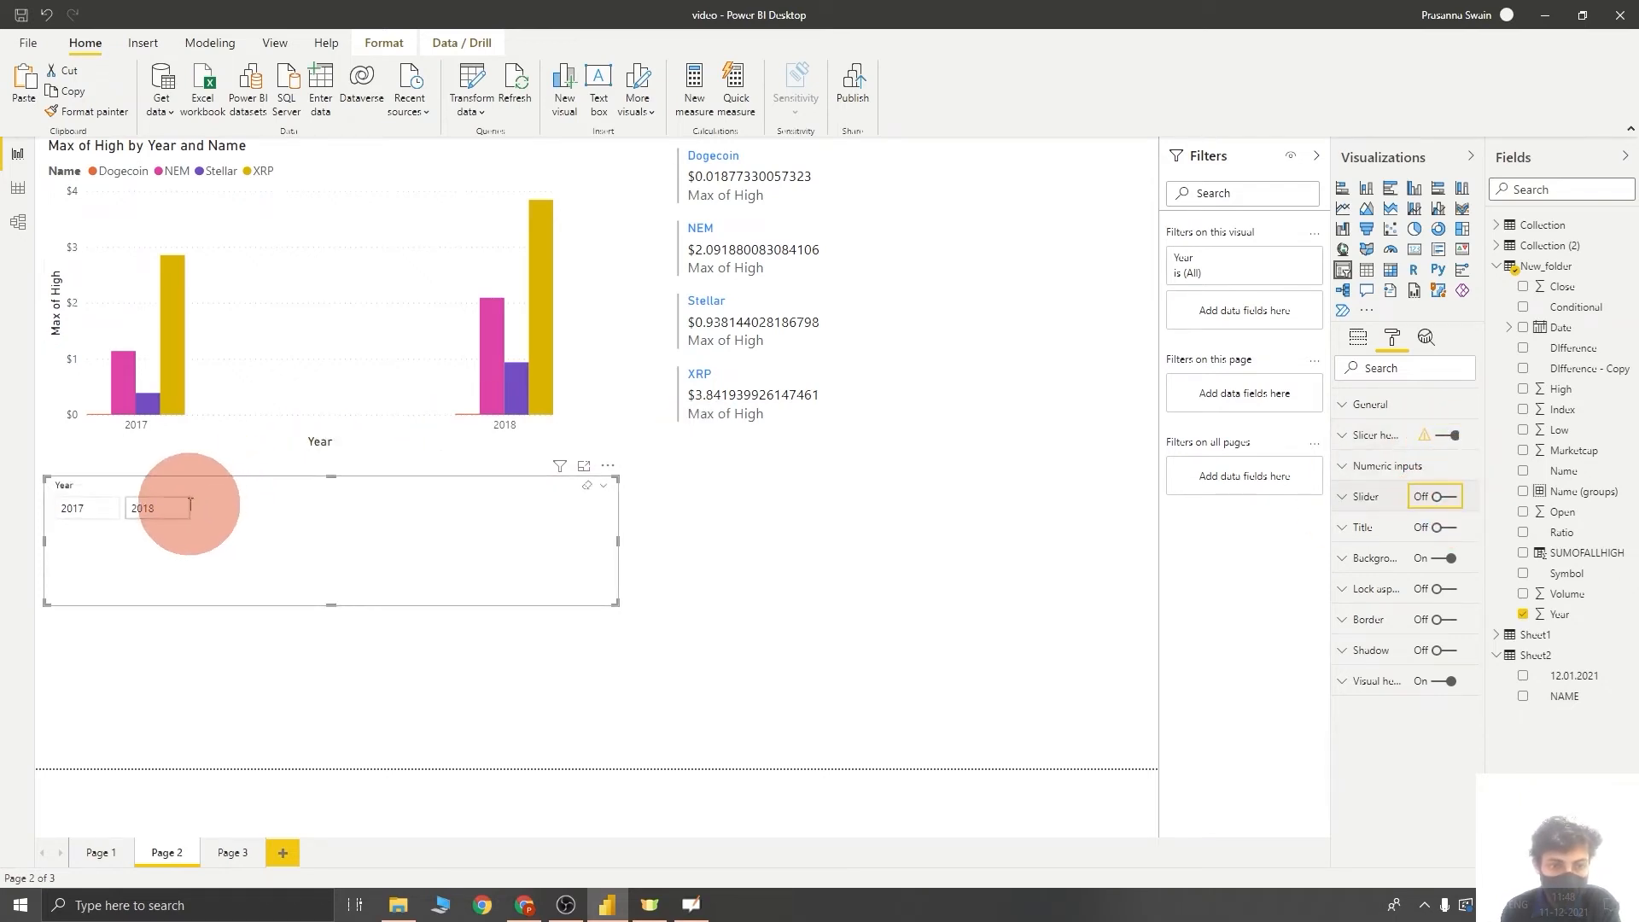
pyautogui.click(1438, 498)
pyautogui.click(299, 593)
pyautogui.moveTo(334, 537); pyautogui.dragTo(20, 551)
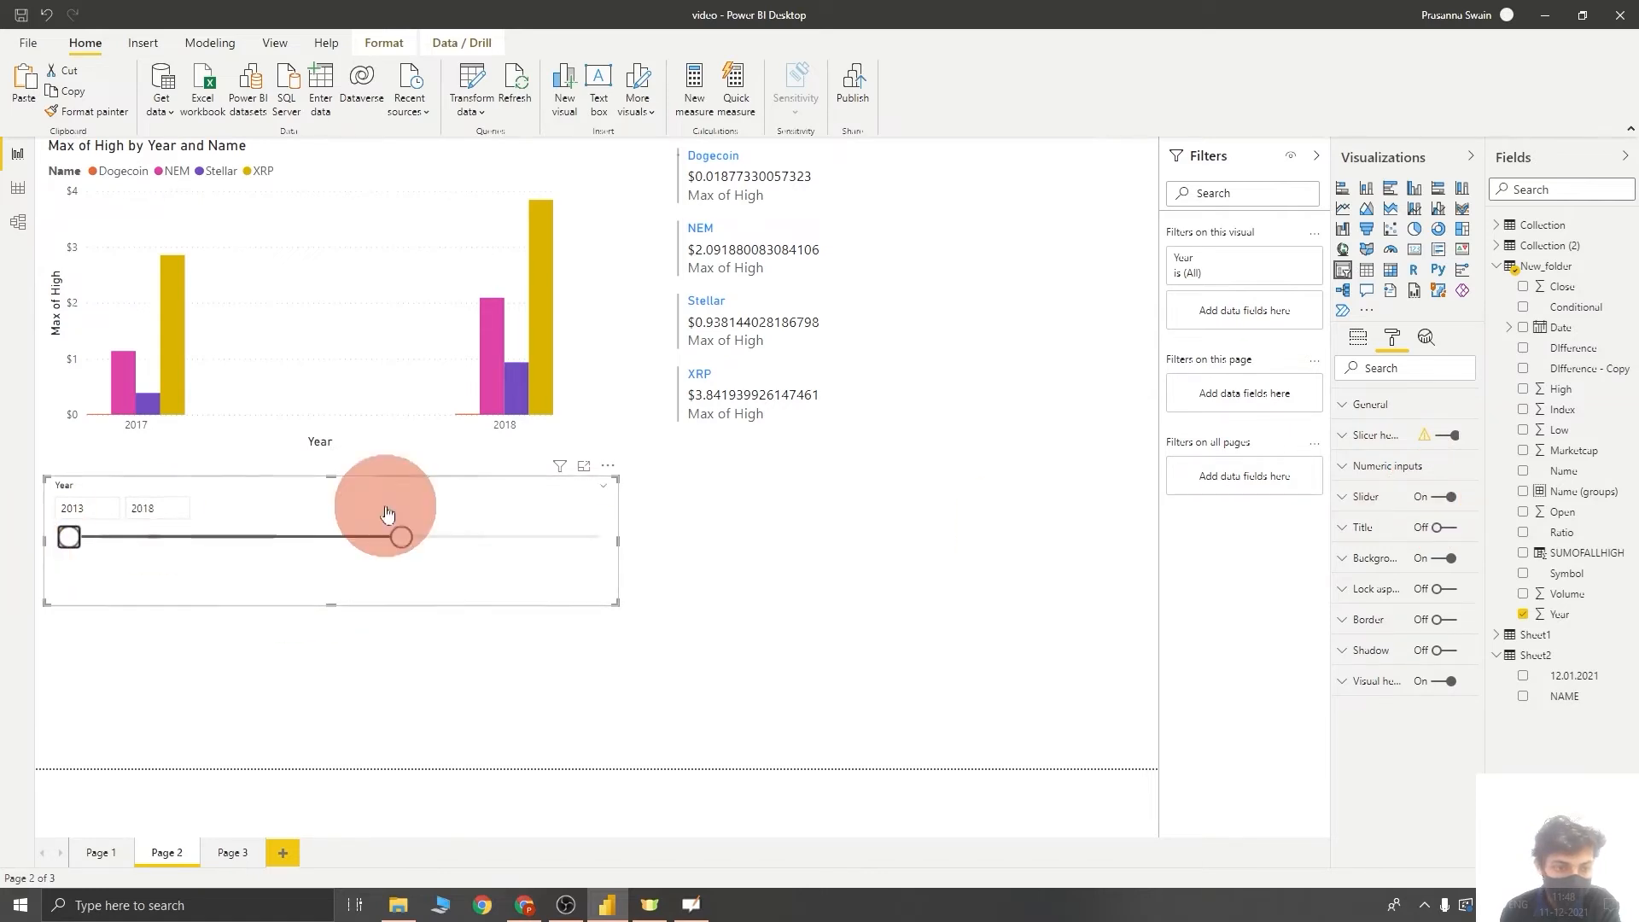
pyautogui.moveTo(407, 542); pyautogui.dragTo(684, 560)
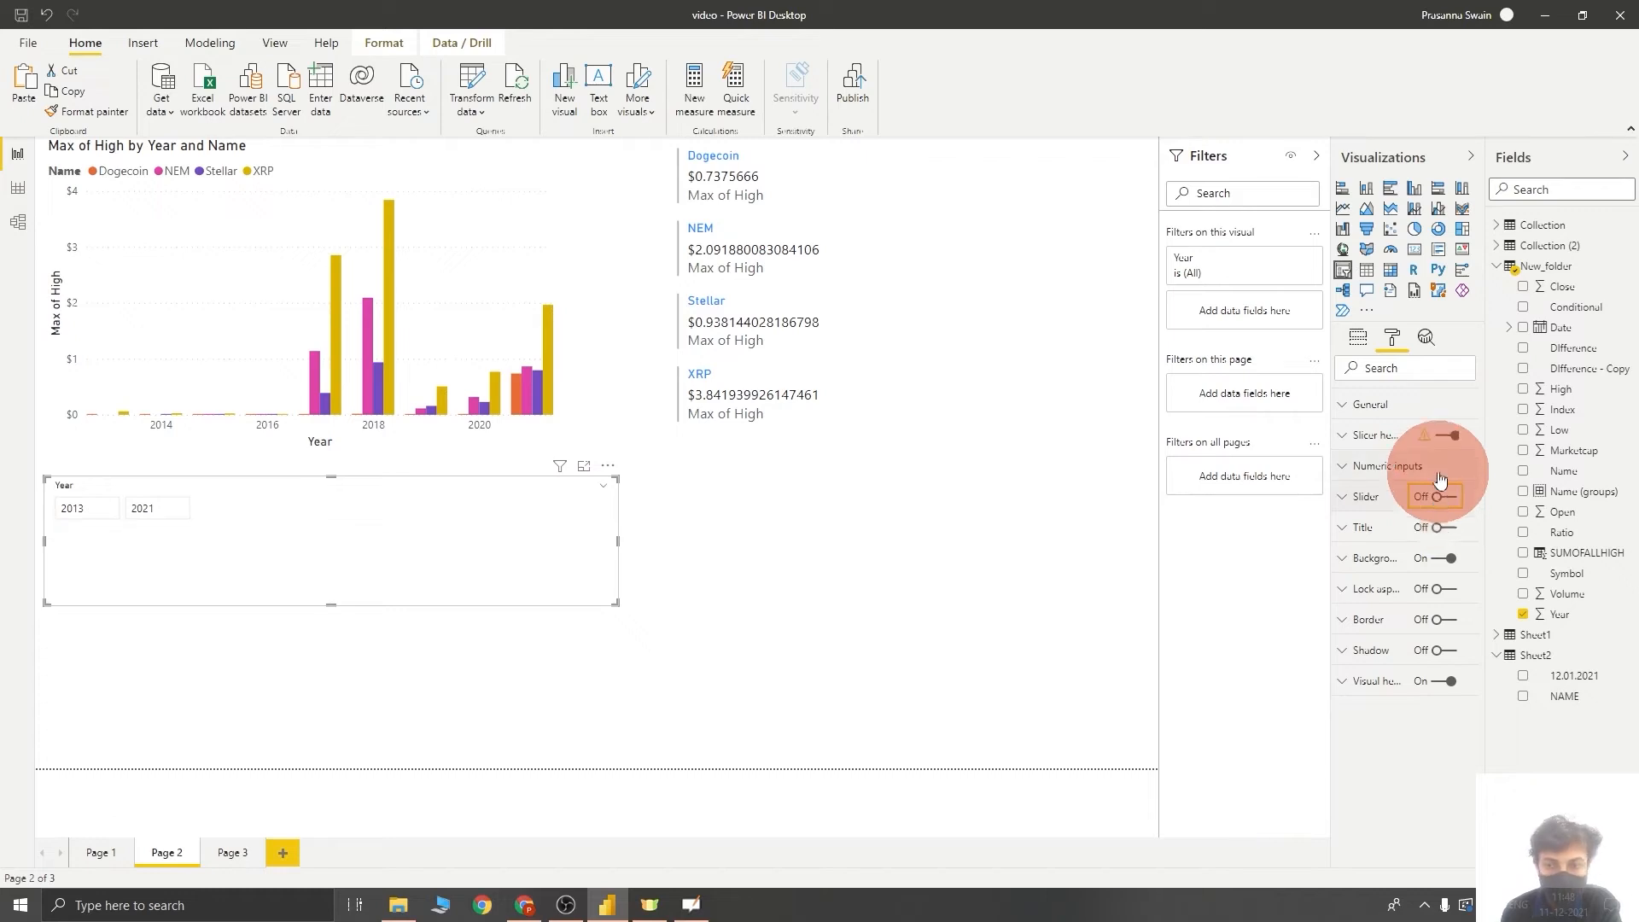
# Step: Look through the Year slicer's General formatting options and turn its slider on
pyautogui.click(1370, 407)
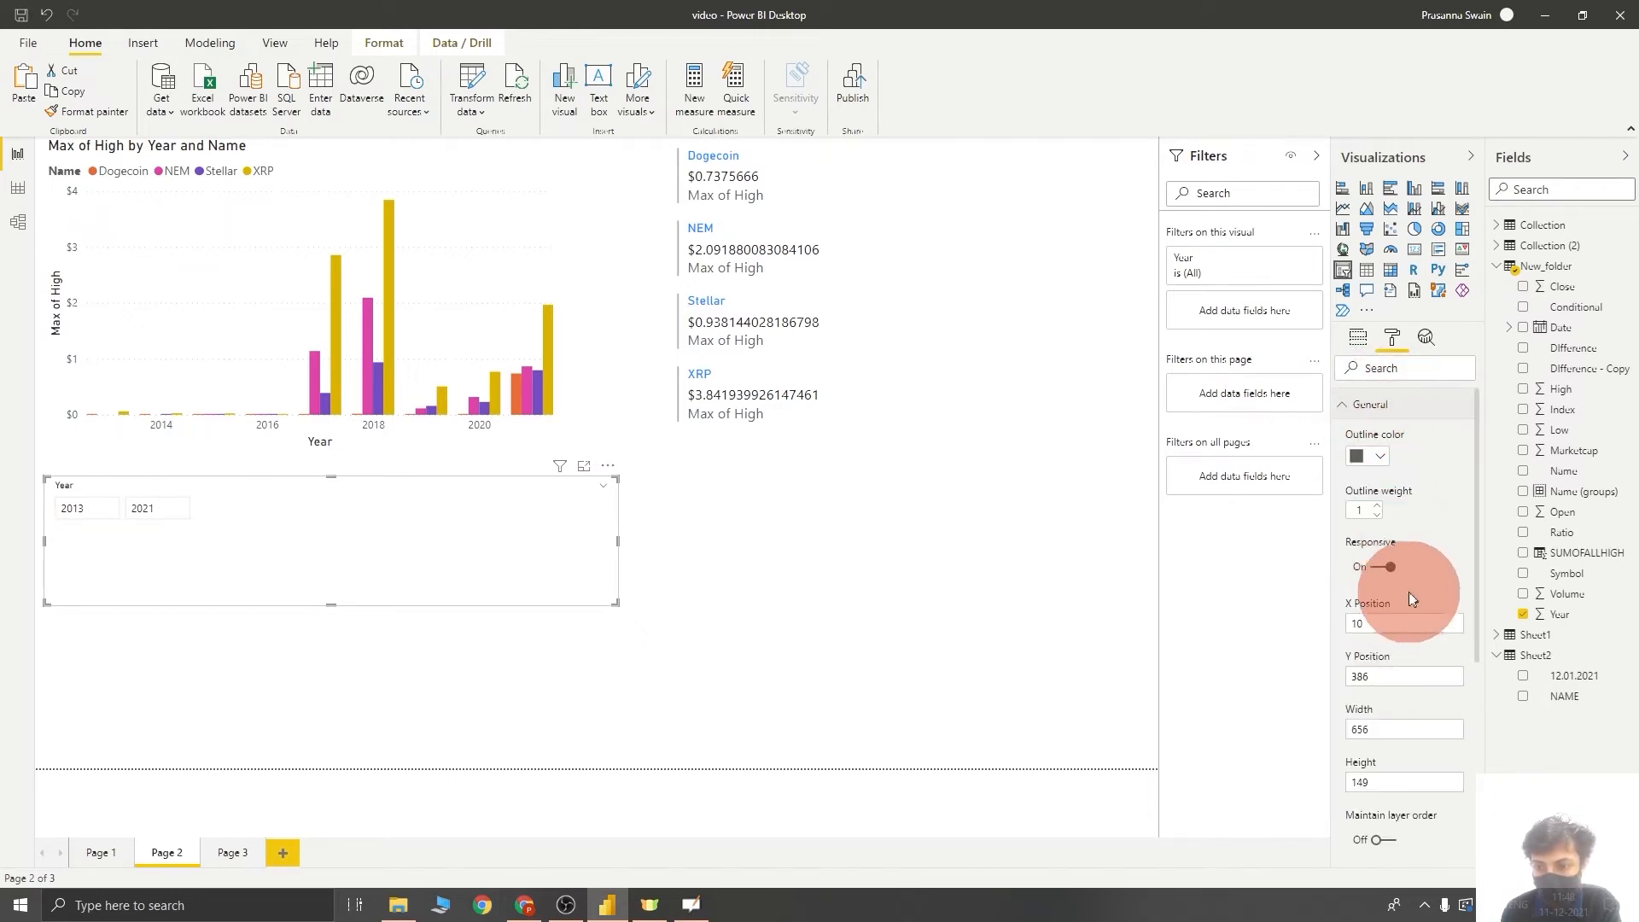
pyautogui.scroll(-5, 1454, 601)
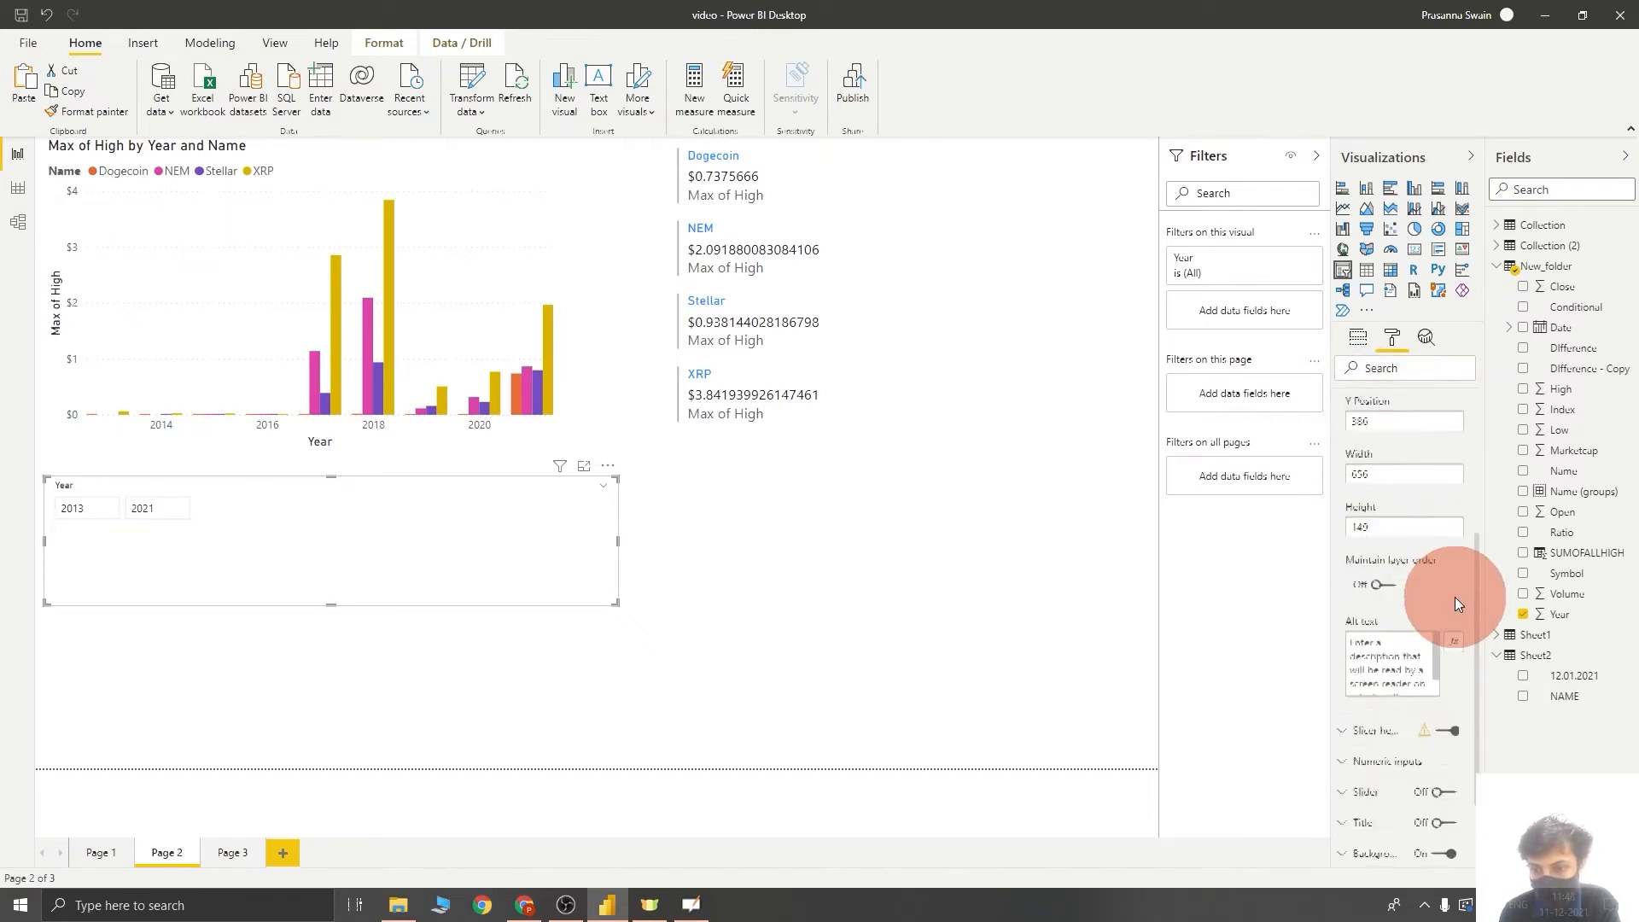
pyautogui.scroll(5, 1454, 600)
pyautogui.click(1347, 407)
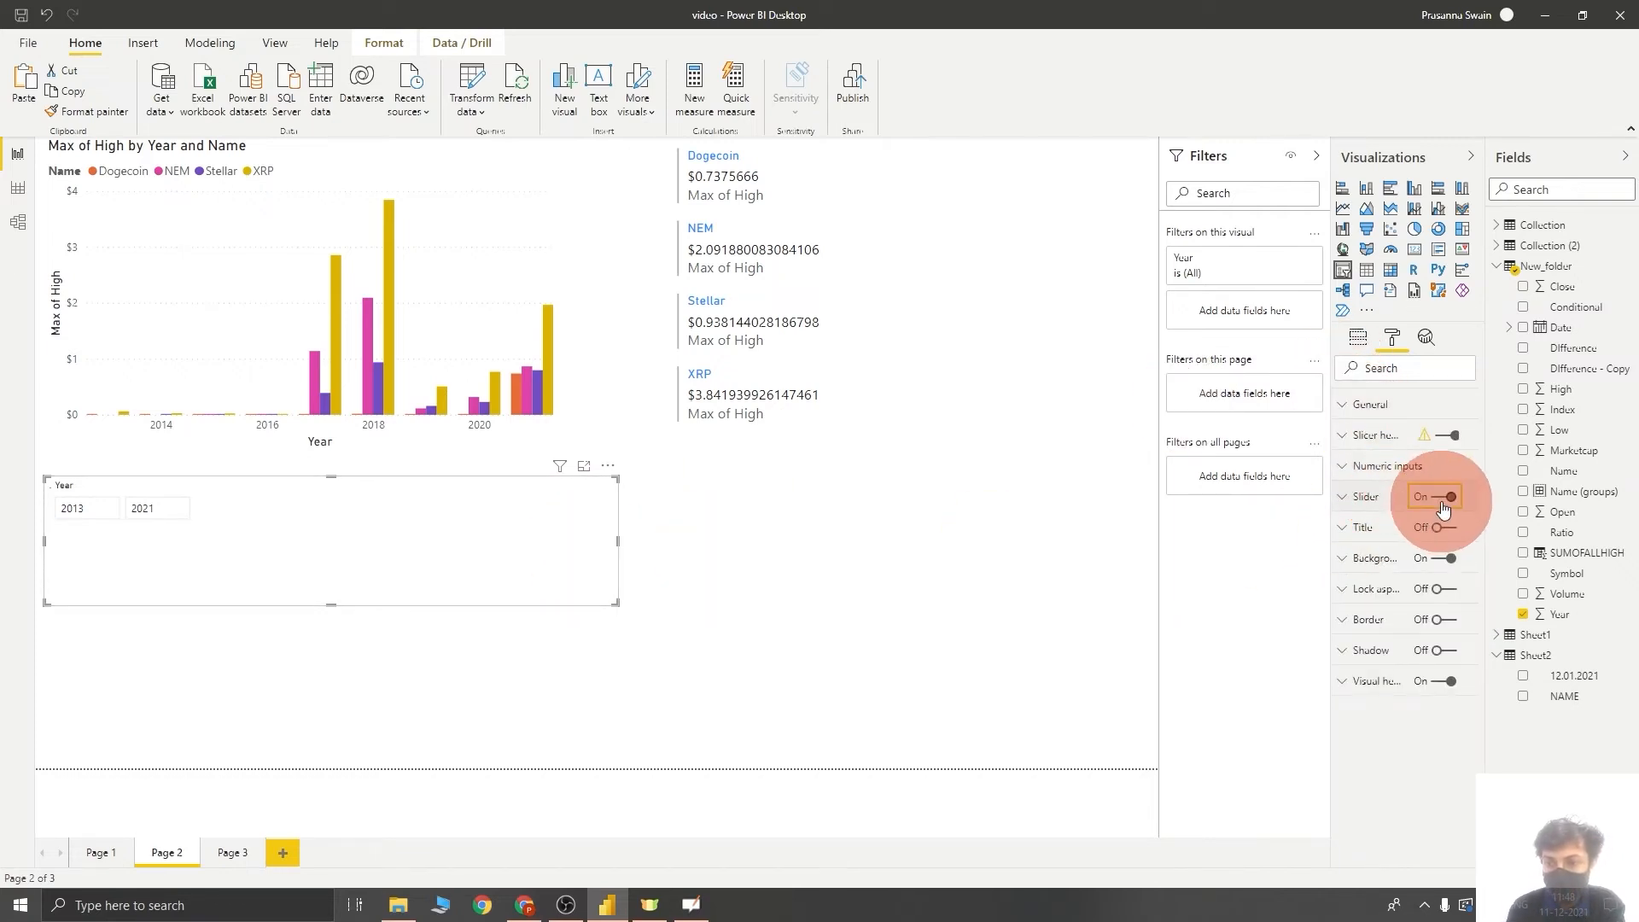
# Step: Enter 2017 as the Year slicer's start value and 2020 as its end value
pyautogui.click(101, 510)
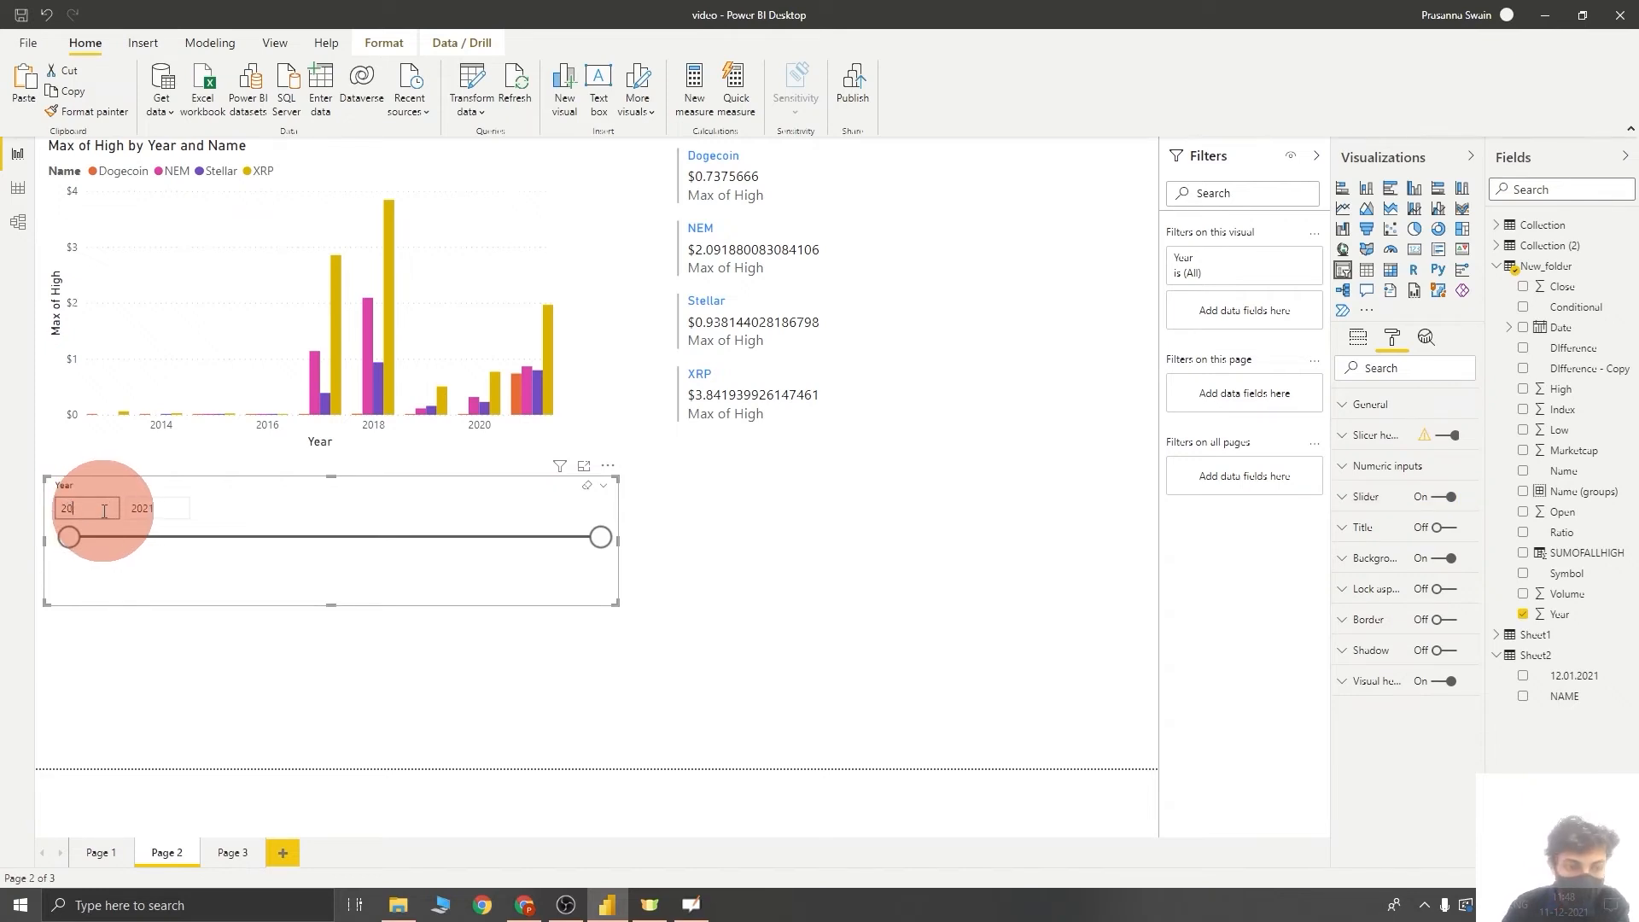
pyautogui.click(270, 596)
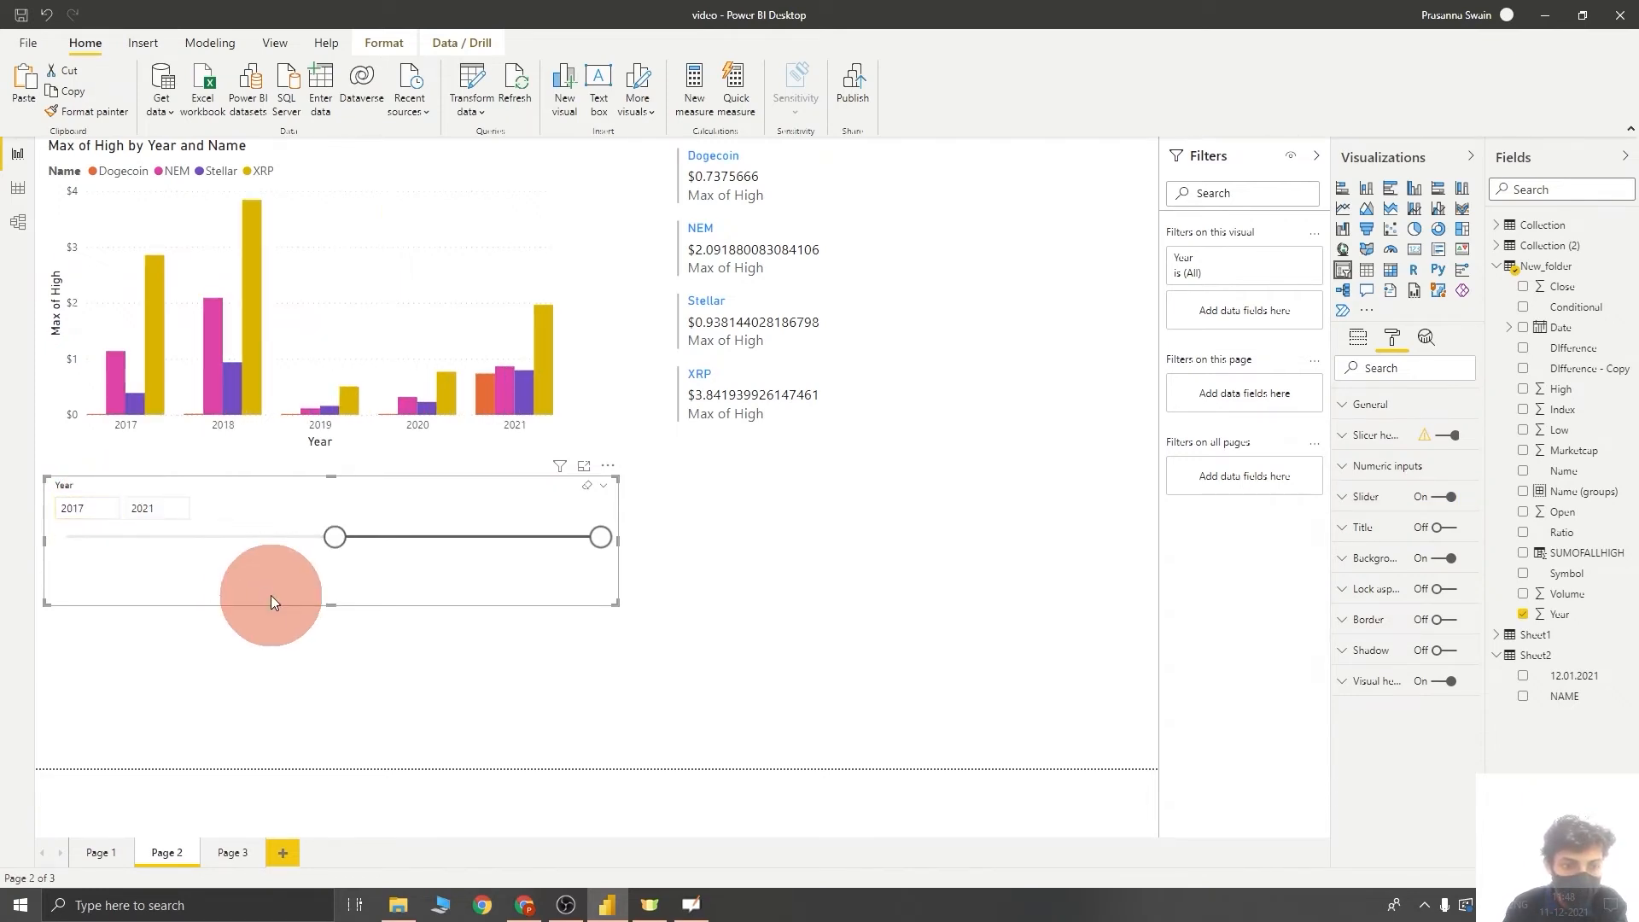
pyautogui.click(144, 503)
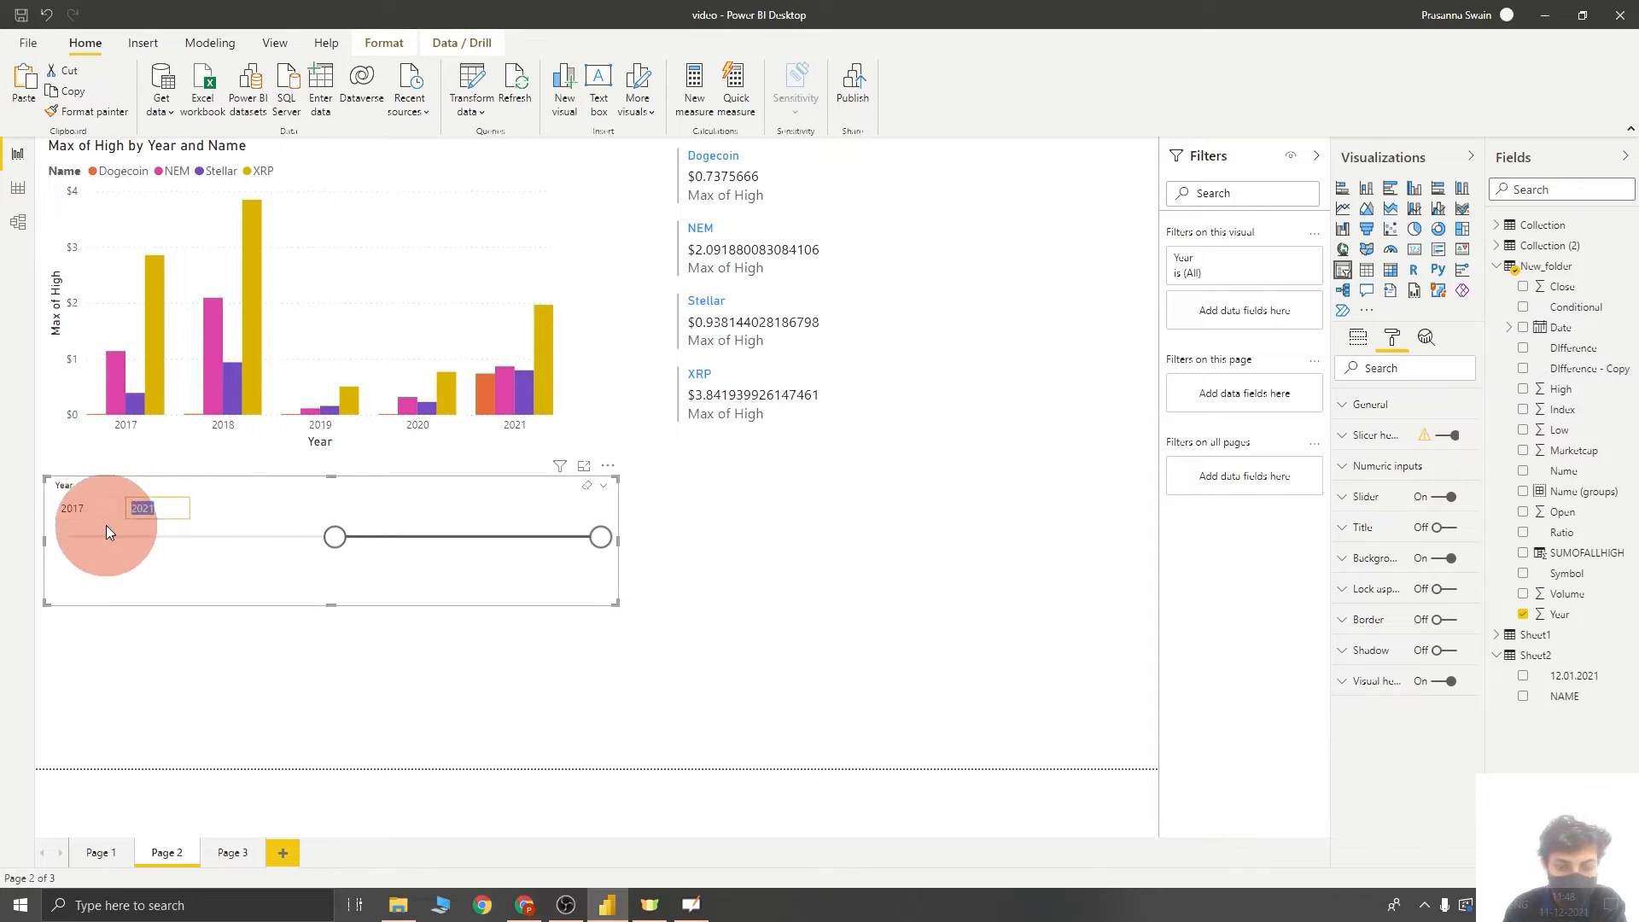
pyautogui.click(330, 555)
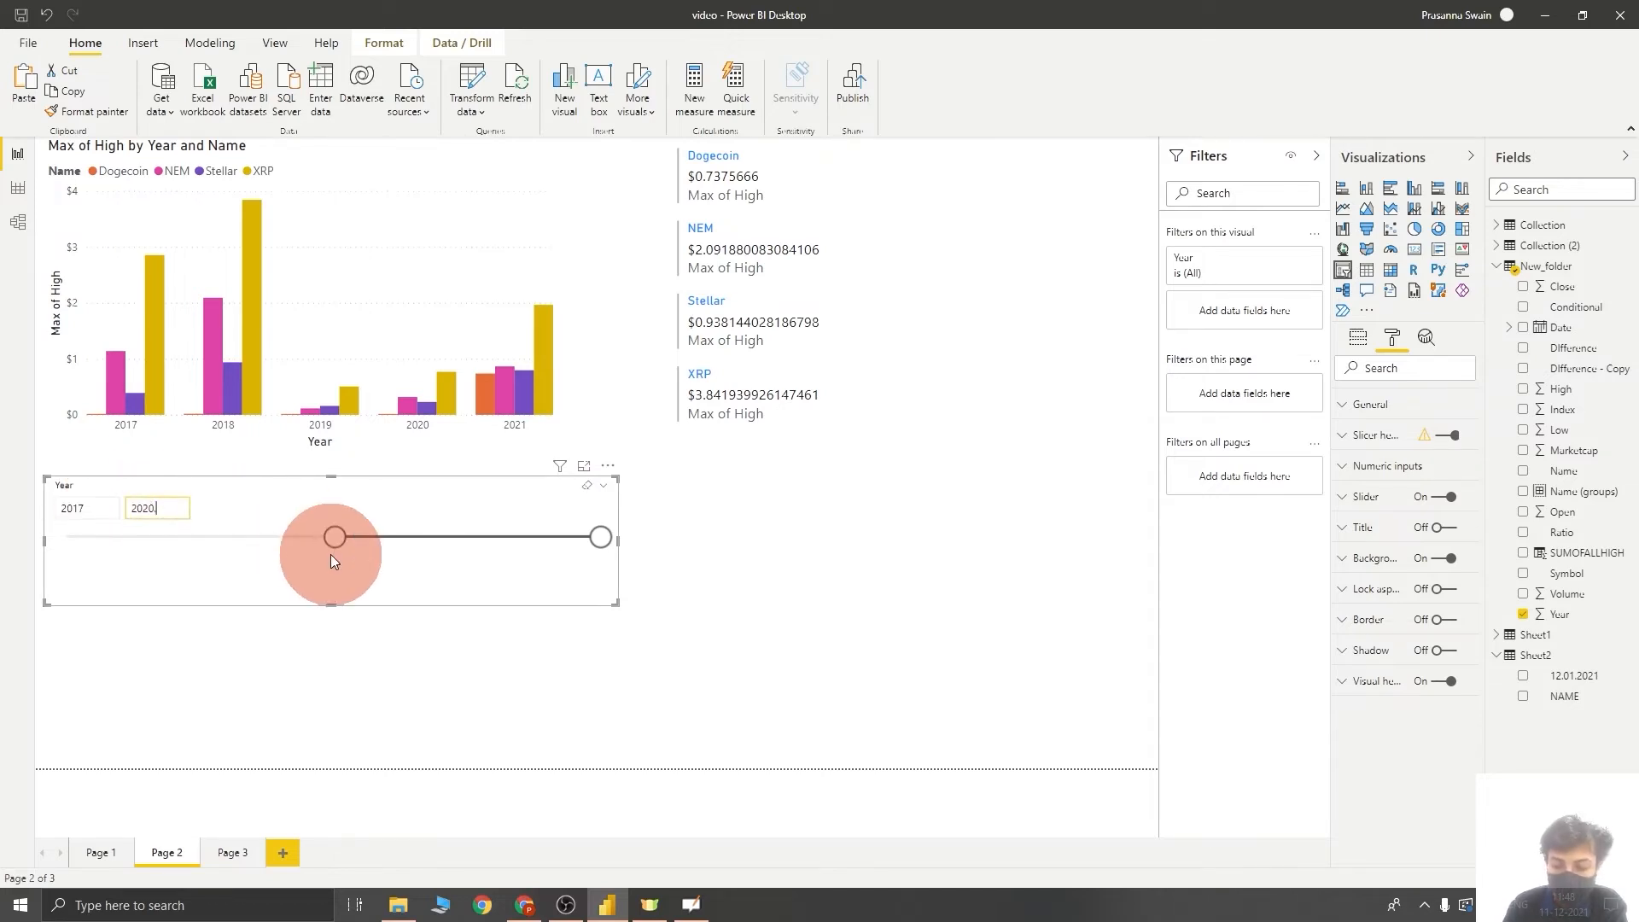
# Step: Check the multi-row card's fields and replace the Year field in the slicer with Name
pyautogui.click(753, 497)
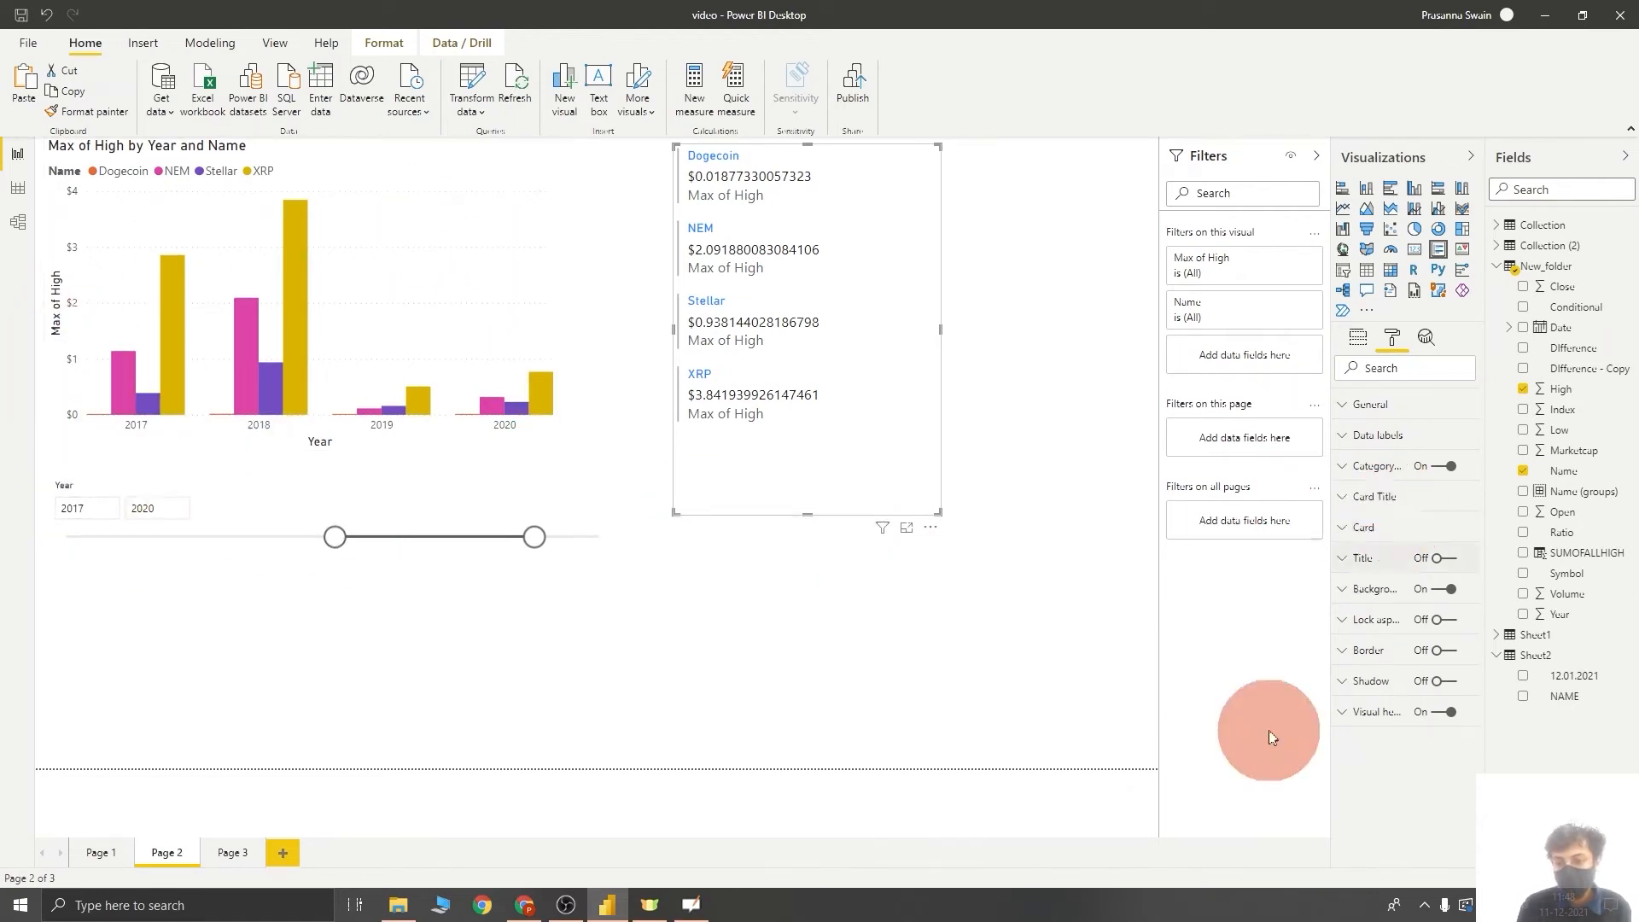
pyautogui.click(1357, 339)
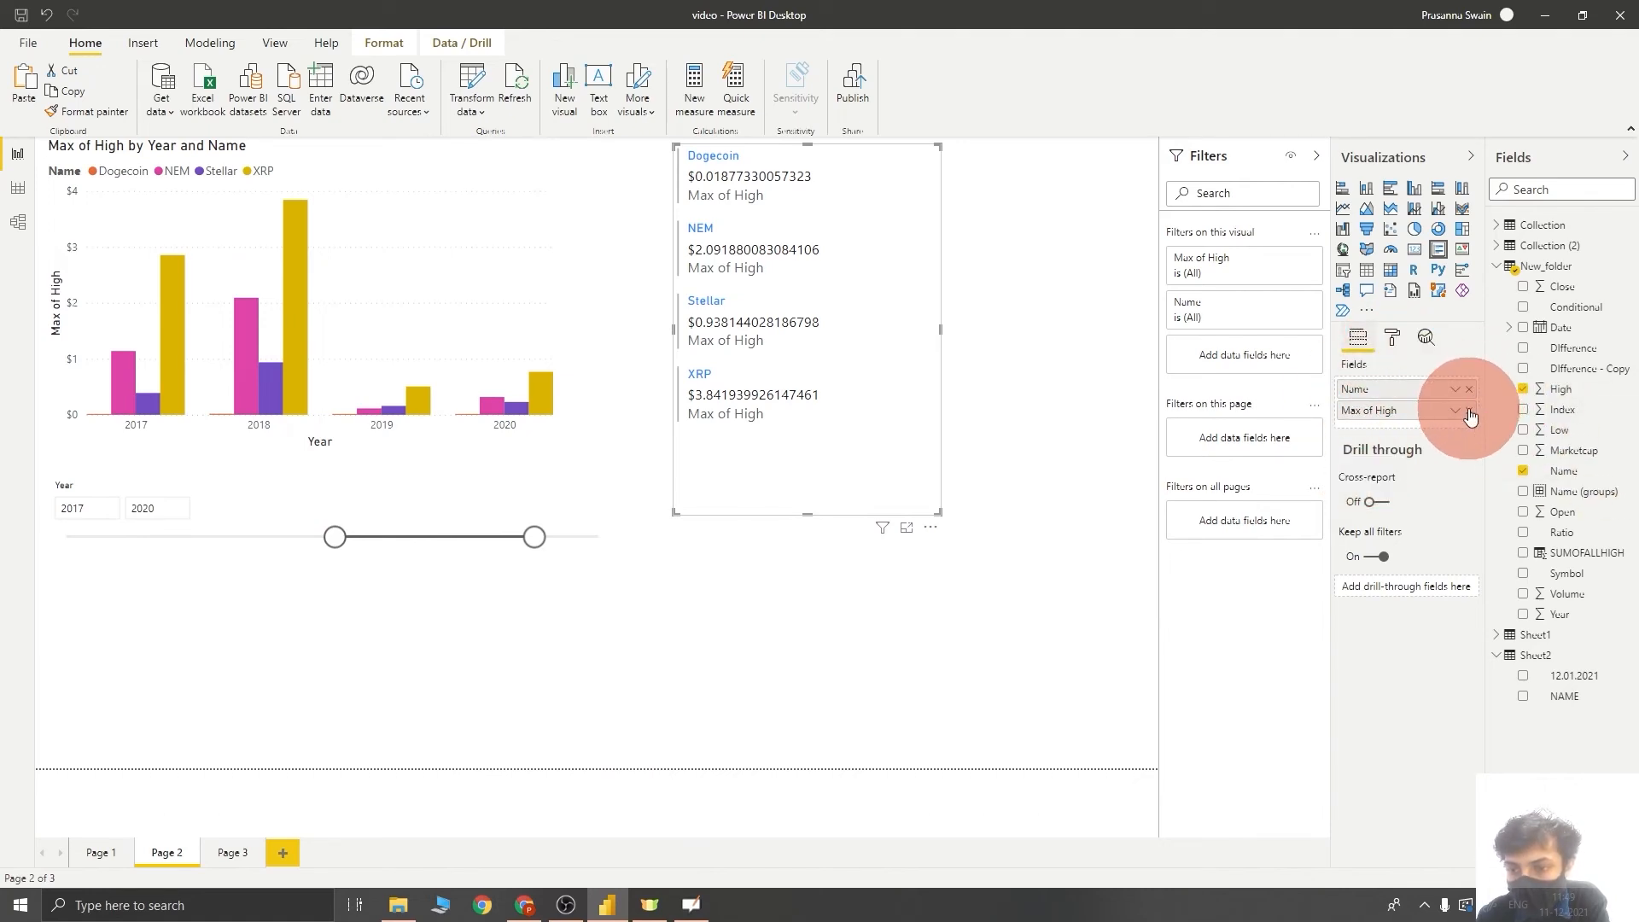
pyautogui.click(477, 507)
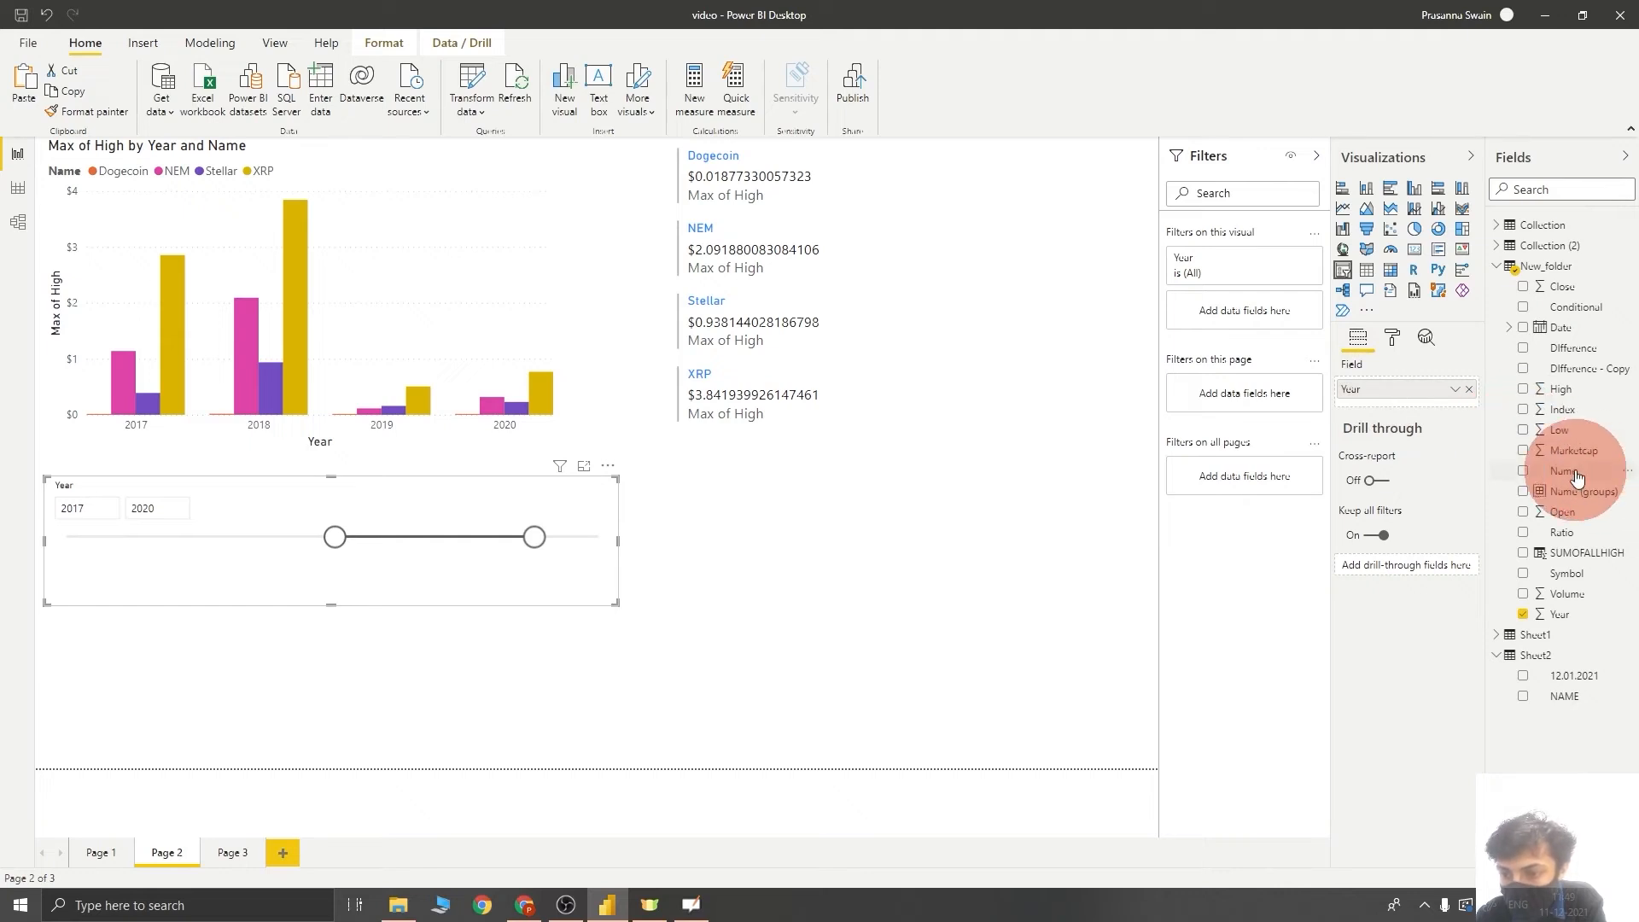
pyautogui.moveTo(1577, 478); pyautogui.dragTo(1445, 376)
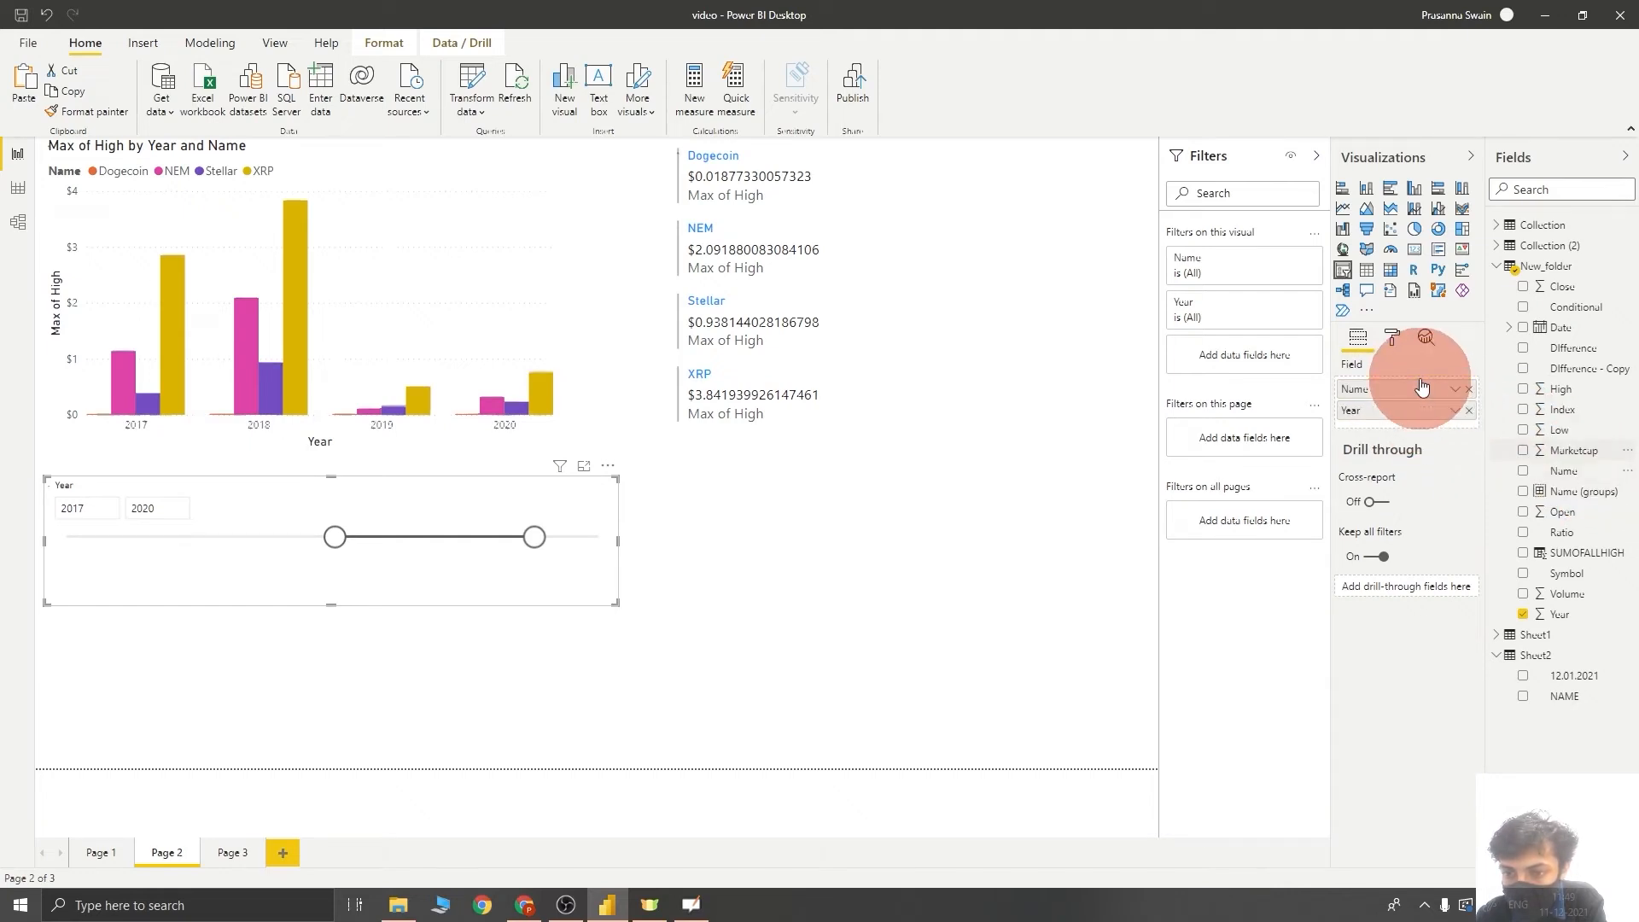
pyautogui.click(1468, 409)
pyautogui.click(421, 562)
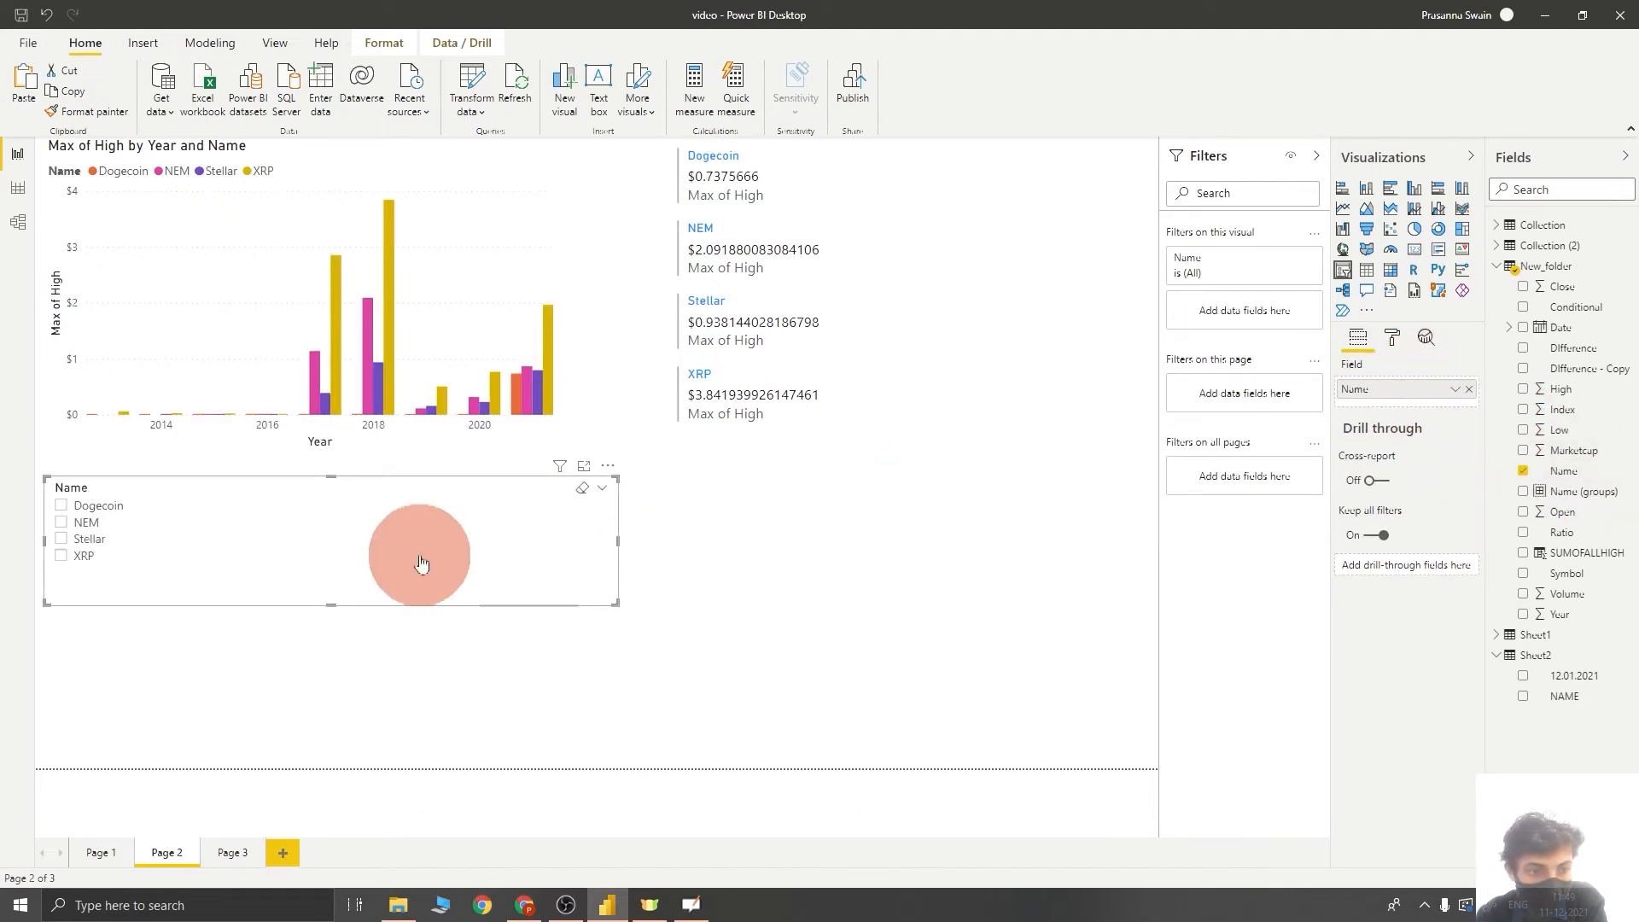
# Step: Set the Name slicer's orientation to Horizontal and resize it into a single row about 1056 wide by 90 high
pyautogui.click(1392, 338)
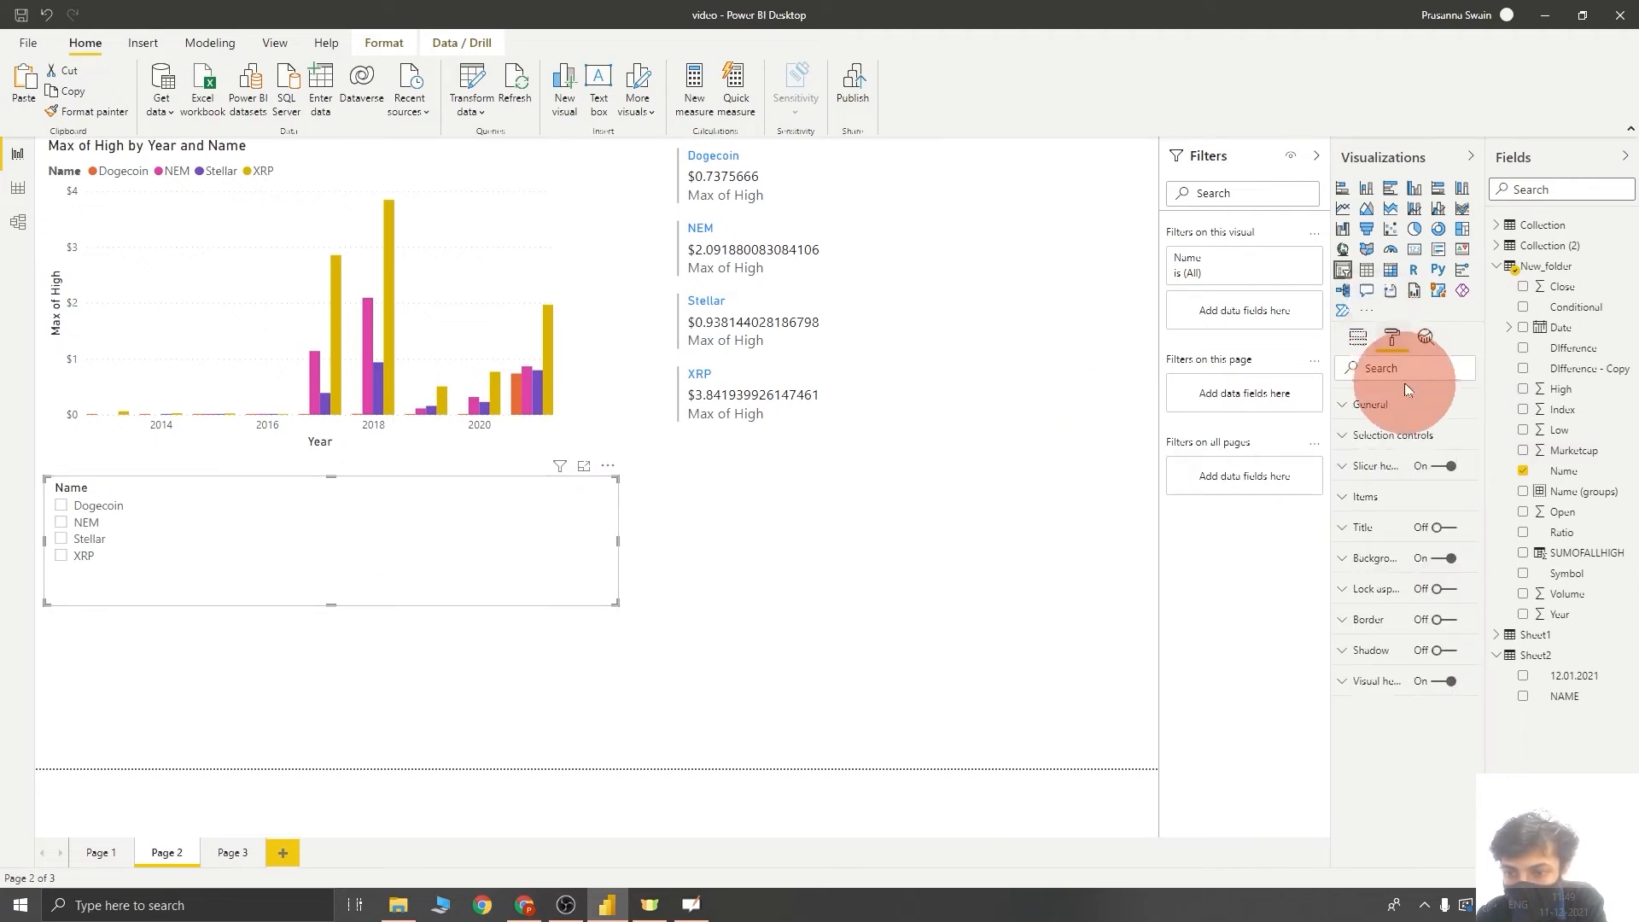
pyautogui.click(1383, 410)
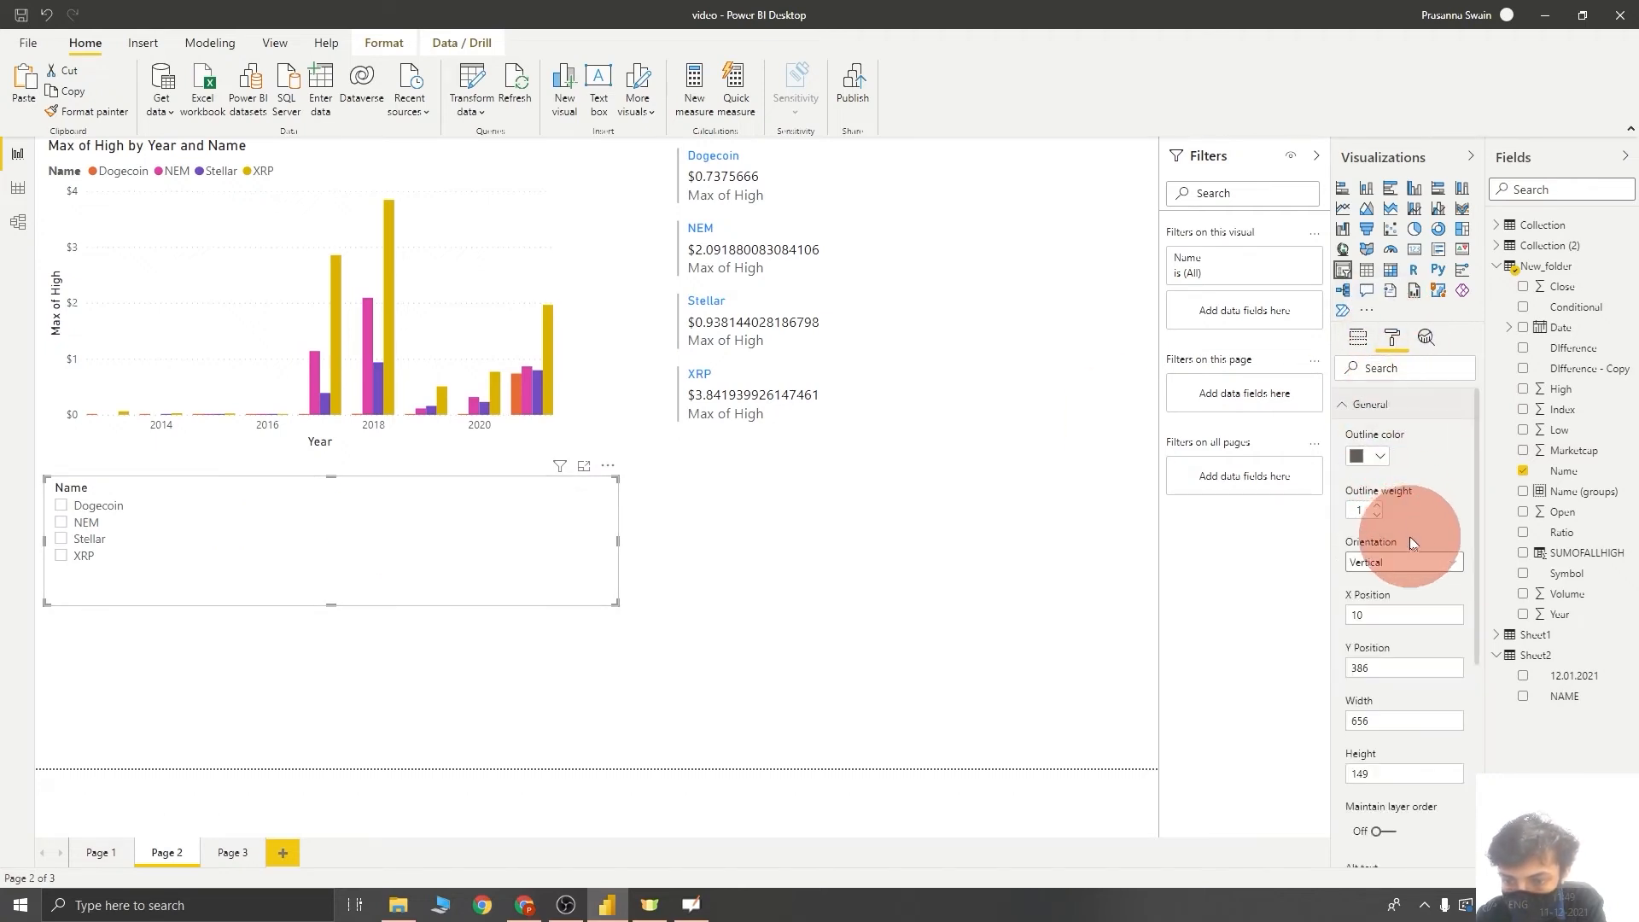
pyautogui.click(1410, 570)
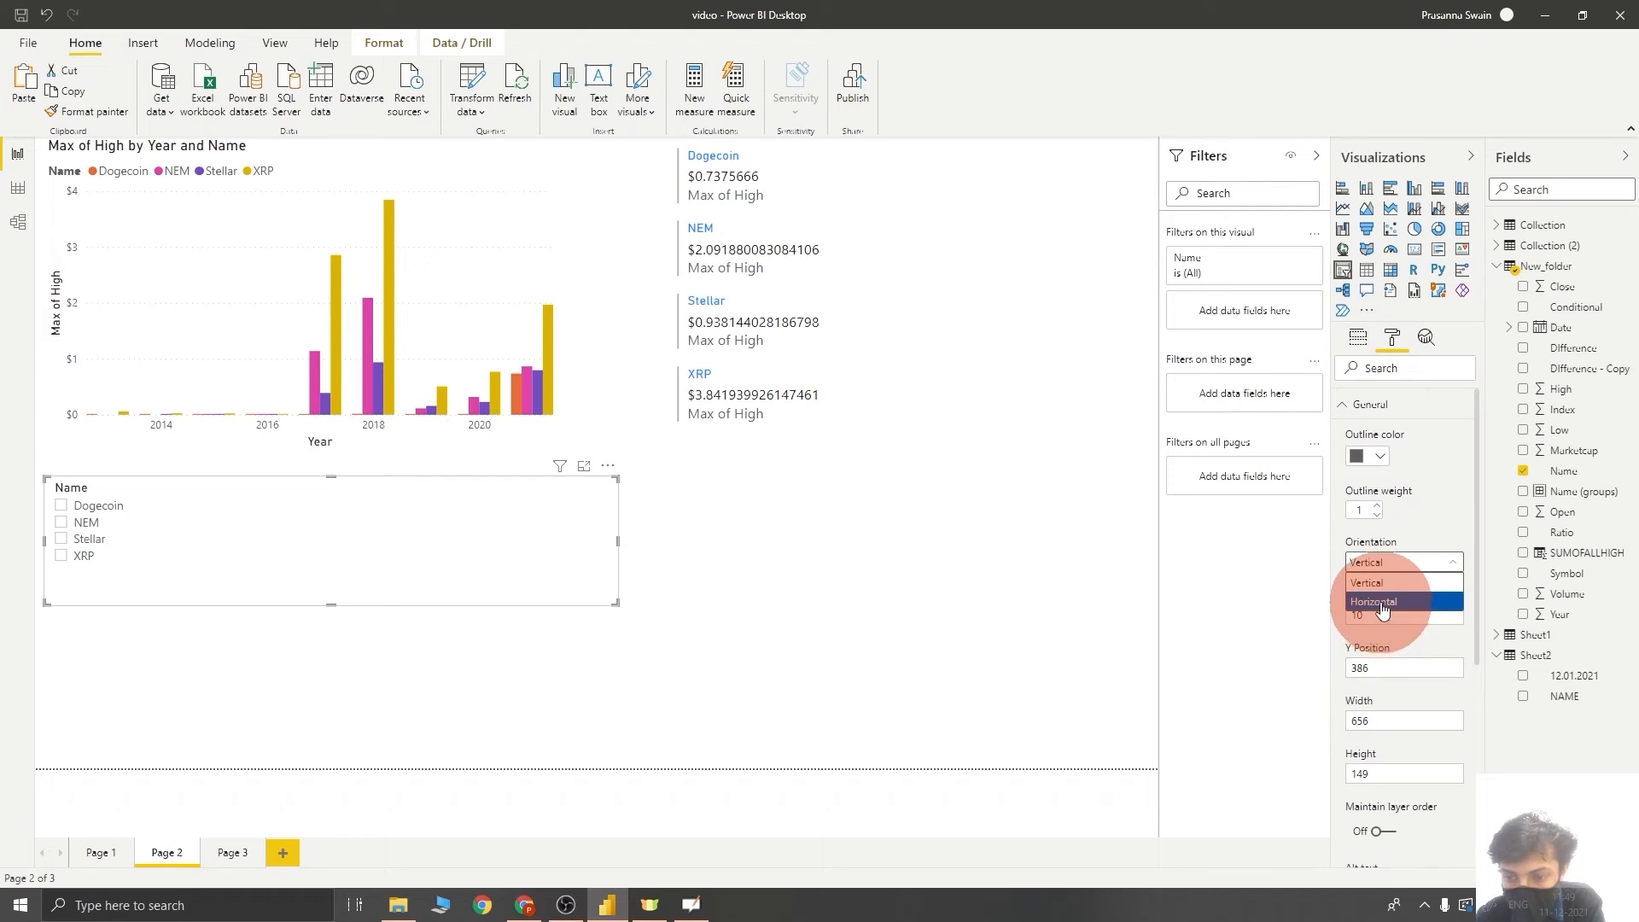
pyautogui.click(1381, 603)
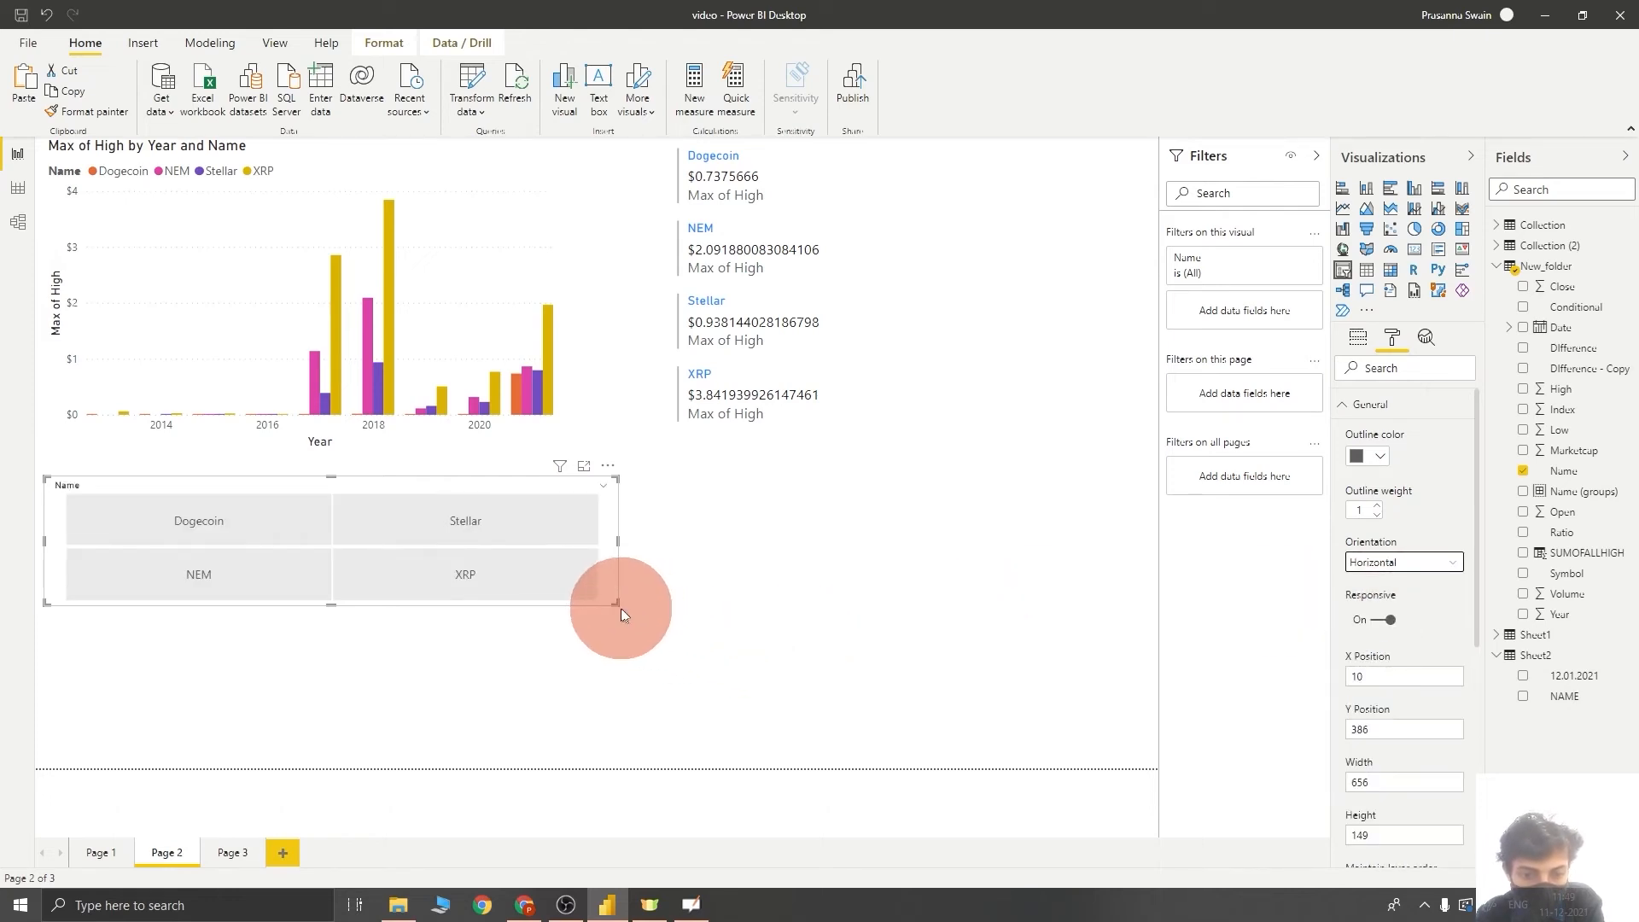
pyautogui.moveTo(615, 601); pyautogui.dragTo(967, 551)
# Step: Filter the chart and card to Dogecoin and then to NEM using the Name slicer
pyautogui.click(244, 520)
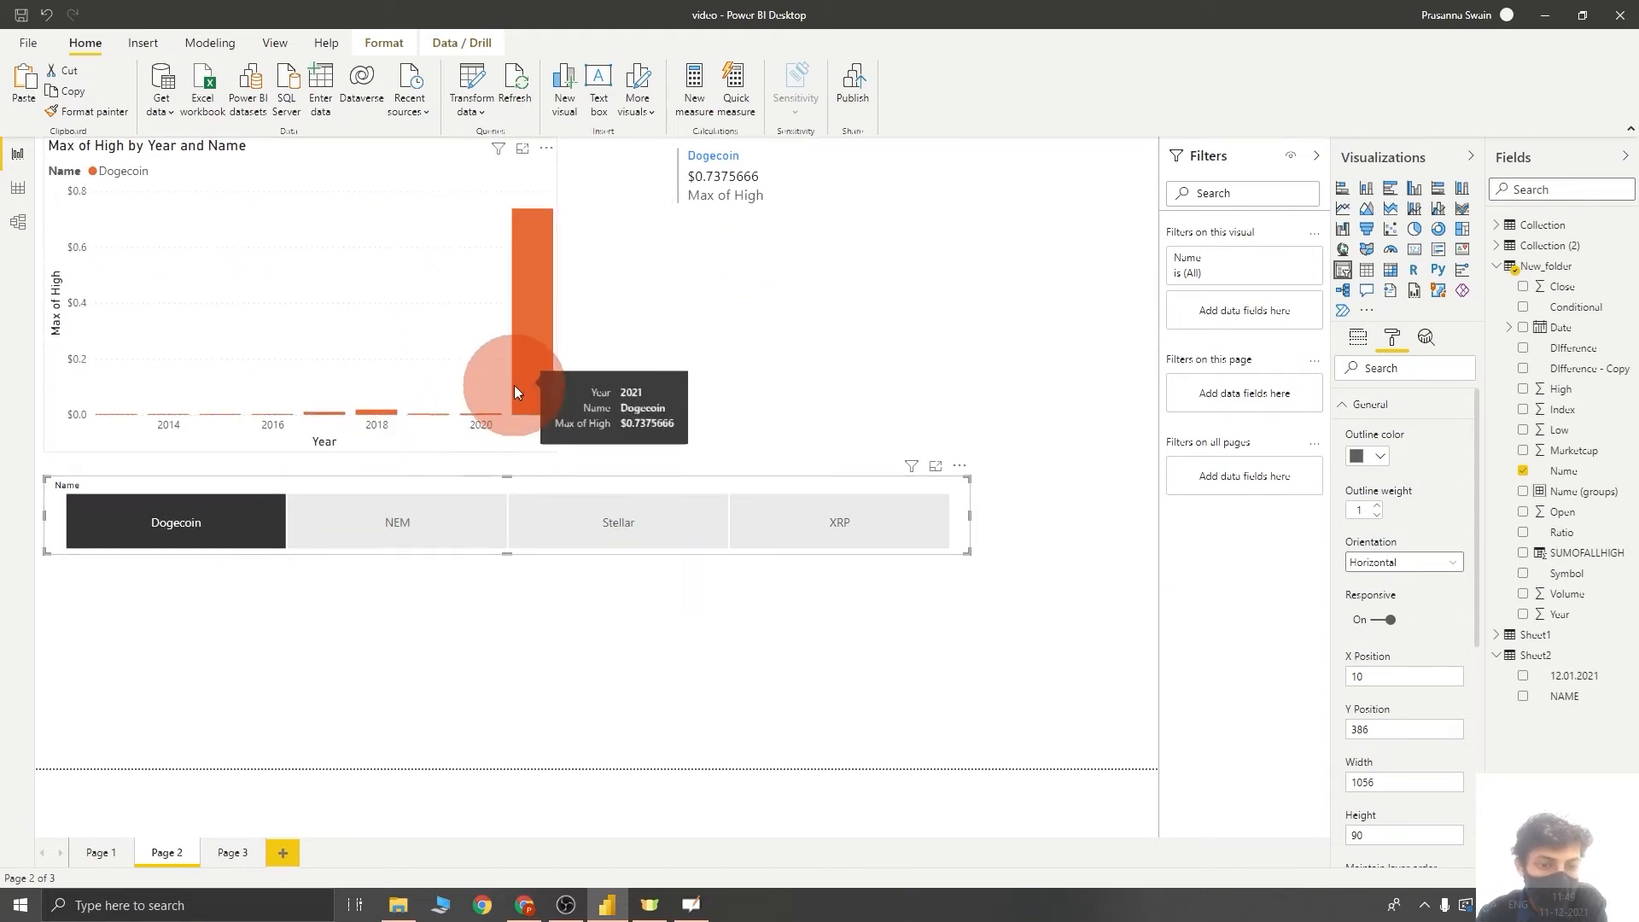
pyautogui.click(468, 513)
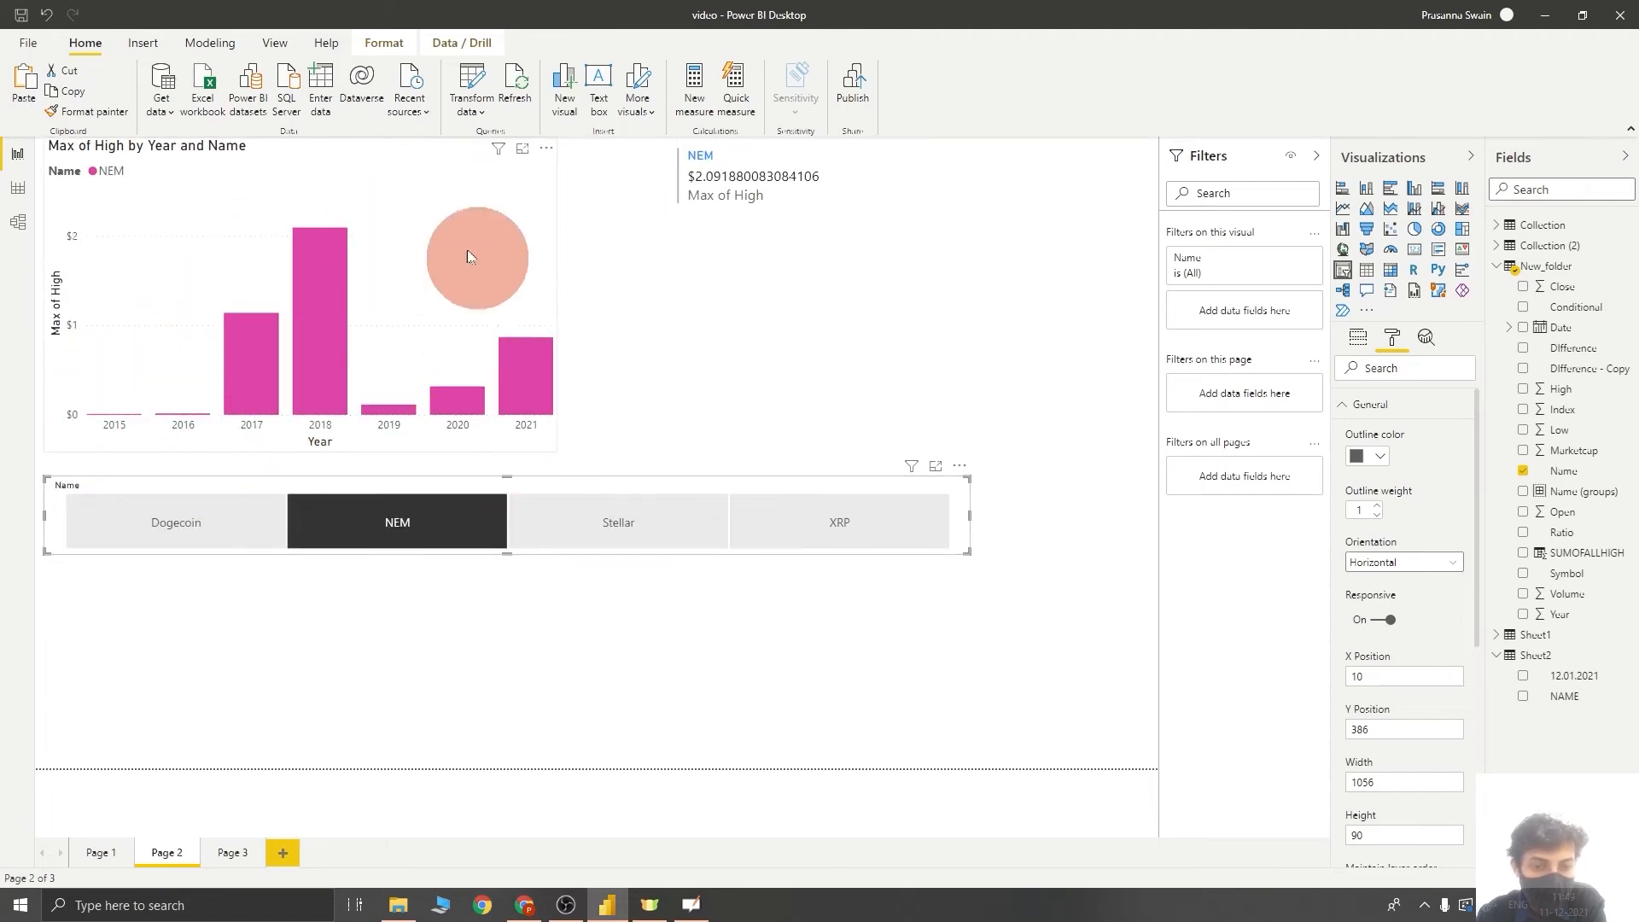
# Step: Filter by Stellar and XRP in turn with the Name slicer, and extend the selection to NEM, Stellar and XRP together
pyautogui.click(647, 531)
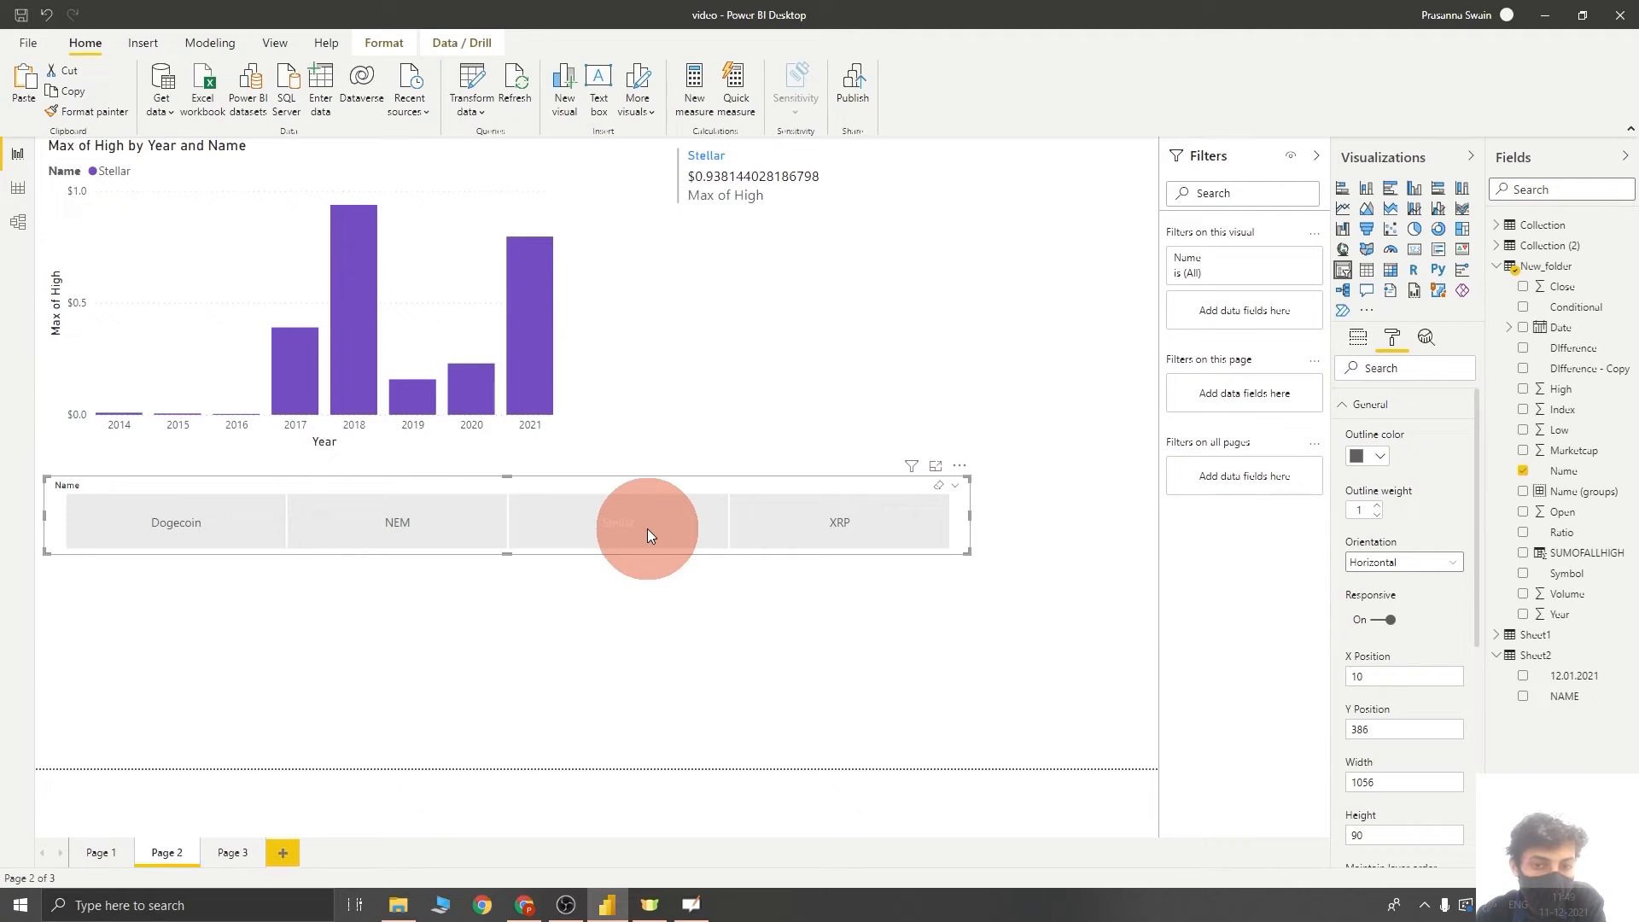
pyautogui.click(867, 524)
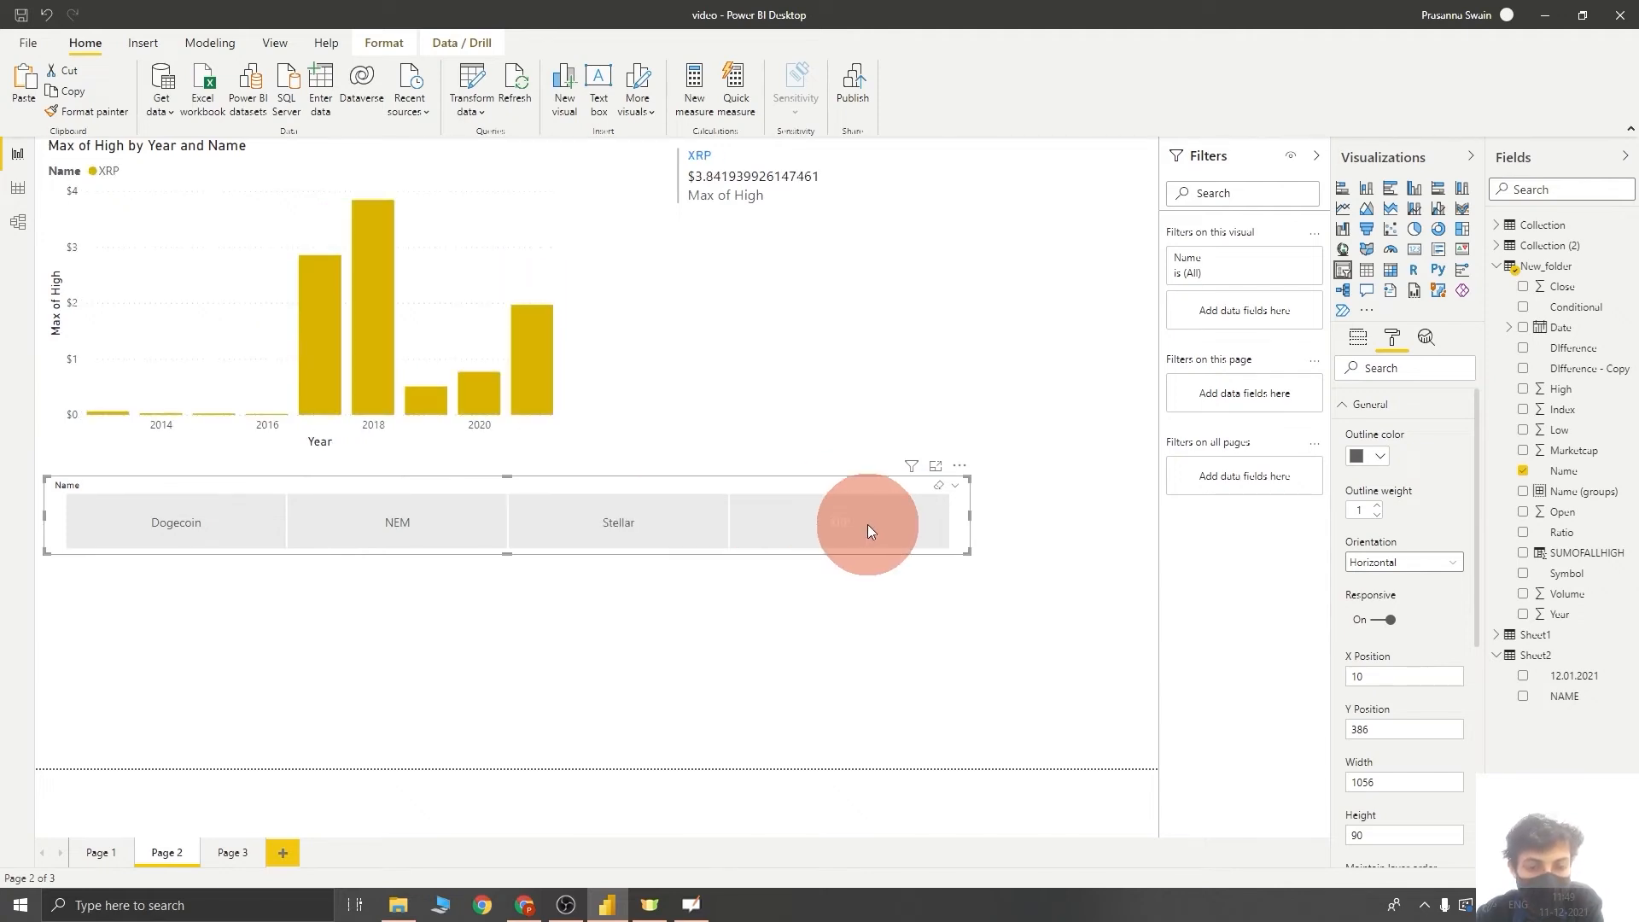
pyautogui.keyDown('ctrl'); pyautogui.click(192, 542); pyautogui.keyUp('ctrl')
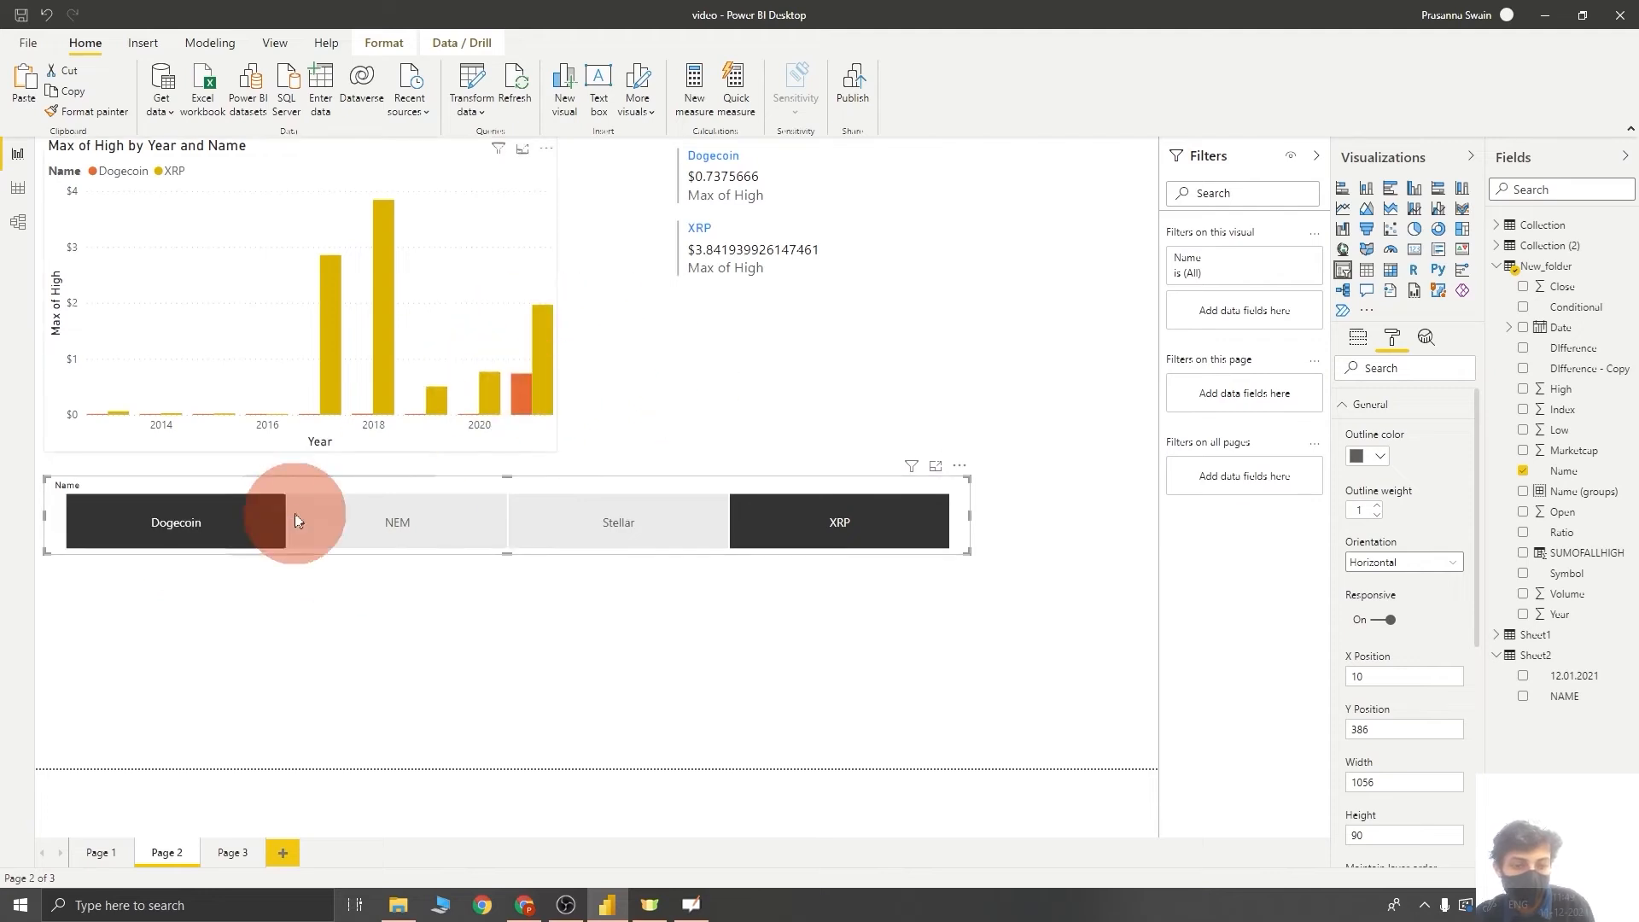
pyautogui.keyDown('ctrl'); pyautogui.click(234, 522); pyautogui.keyUp('ctrl')
pyautogui.keyDown('ctrl'); pyautogui.click(355, 499); pyautogui.keyUp('ctrl')
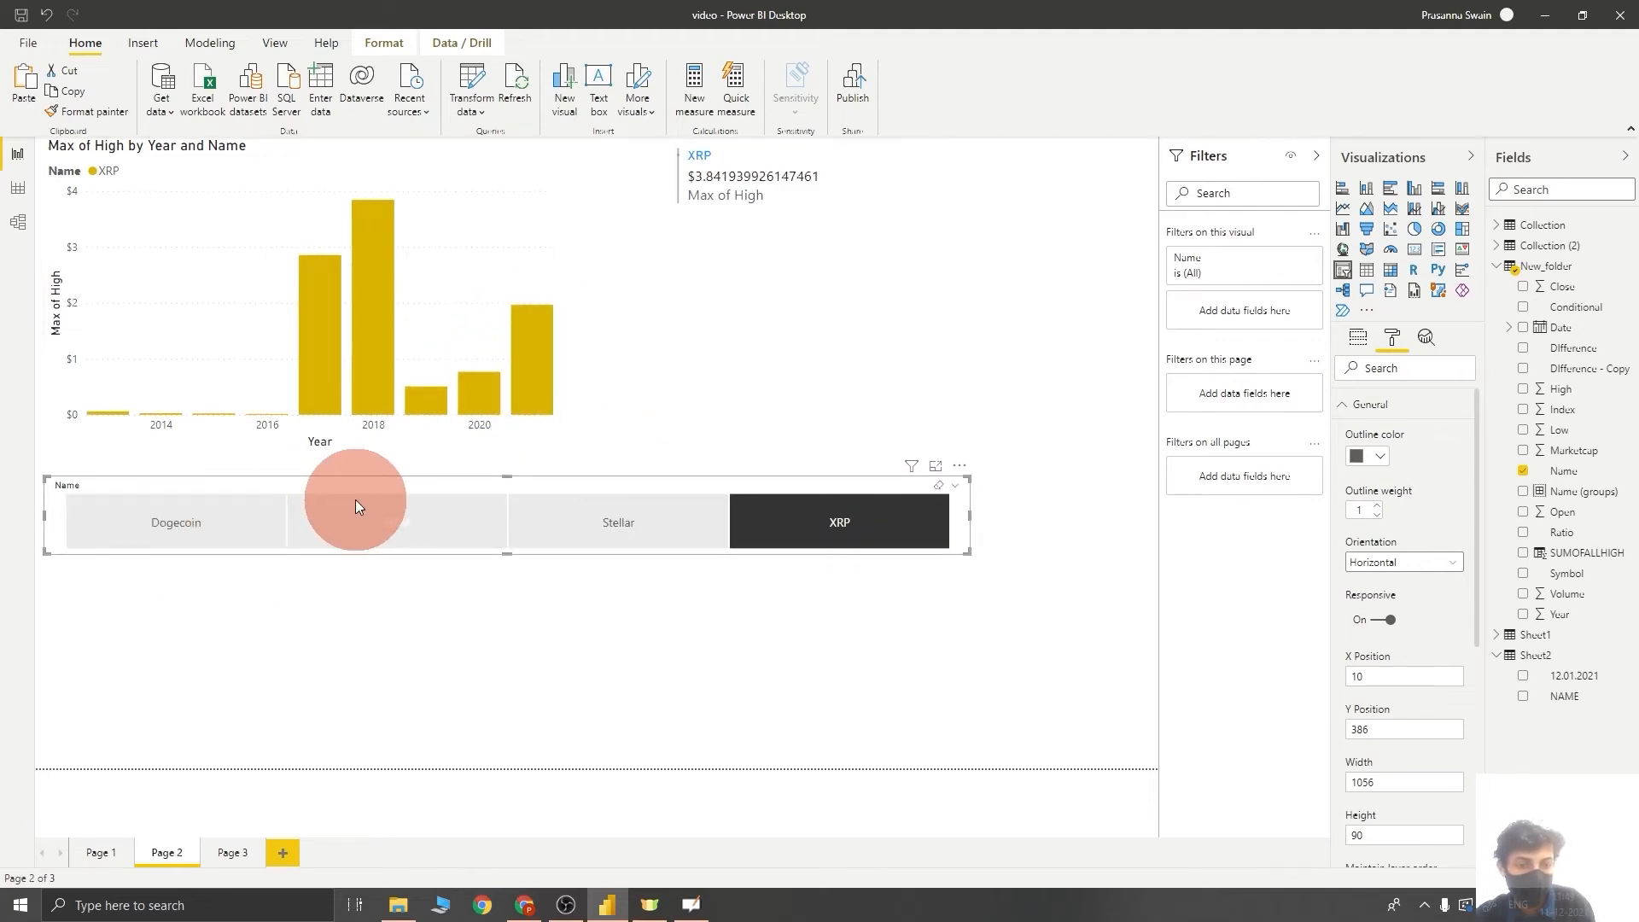
pyautogui.keyDown('ctrl'); pyautogui.click(586, 515); pyautogui.keyUp('ctrl')
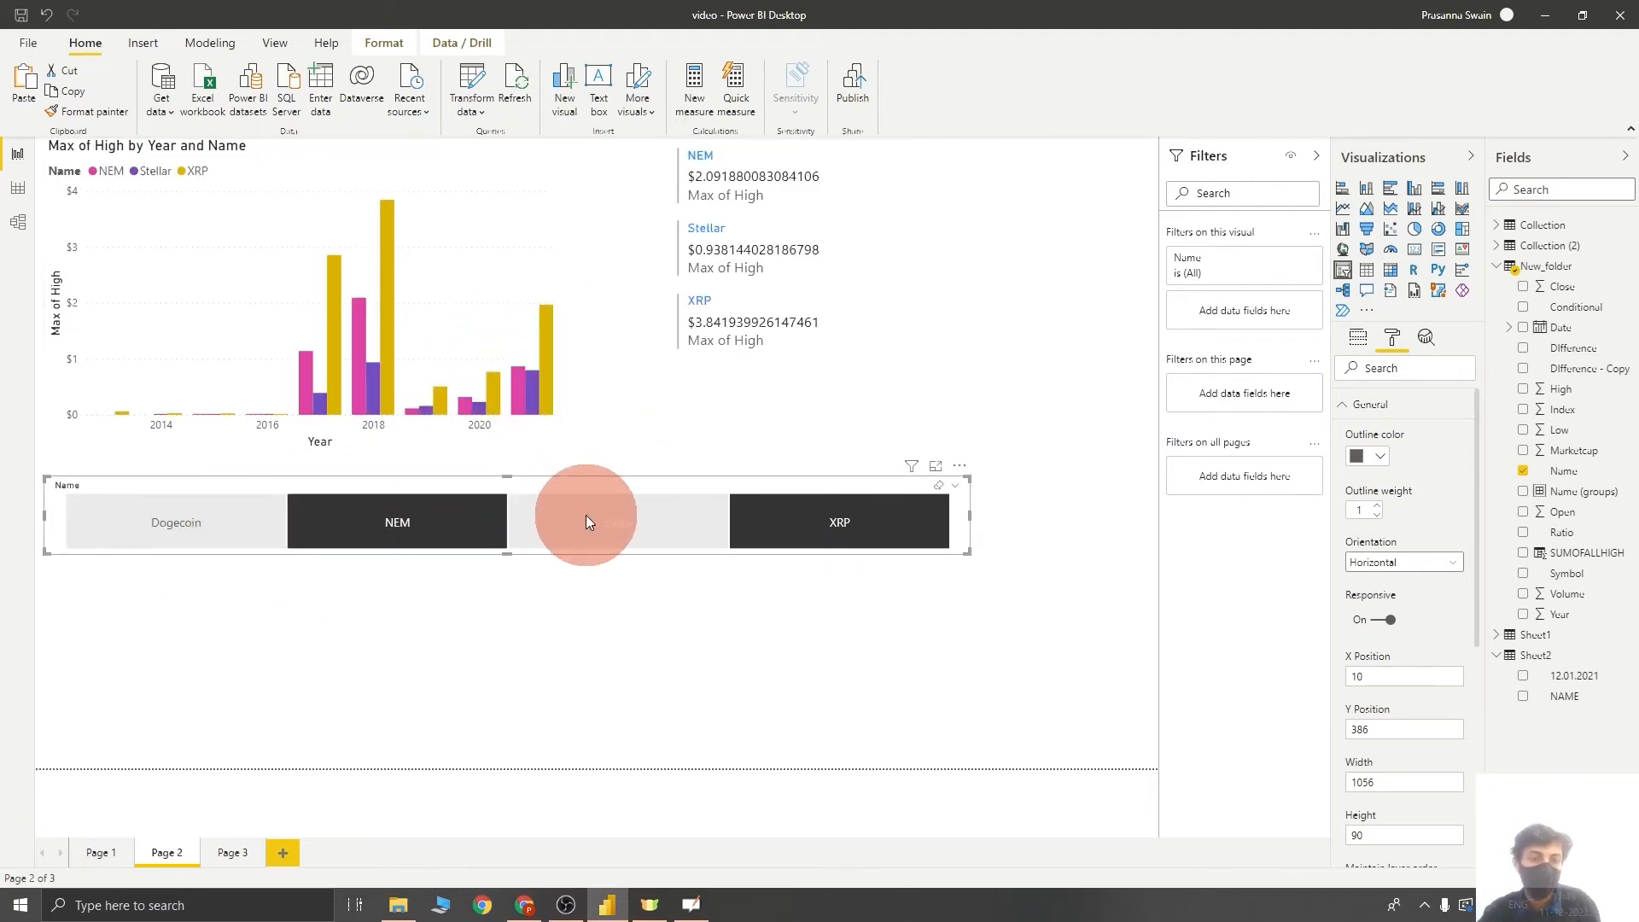
pyautogui.keyDown('ctrl'); pyautogui.click(796, 521); pyautogui.keyUp('ctrl')
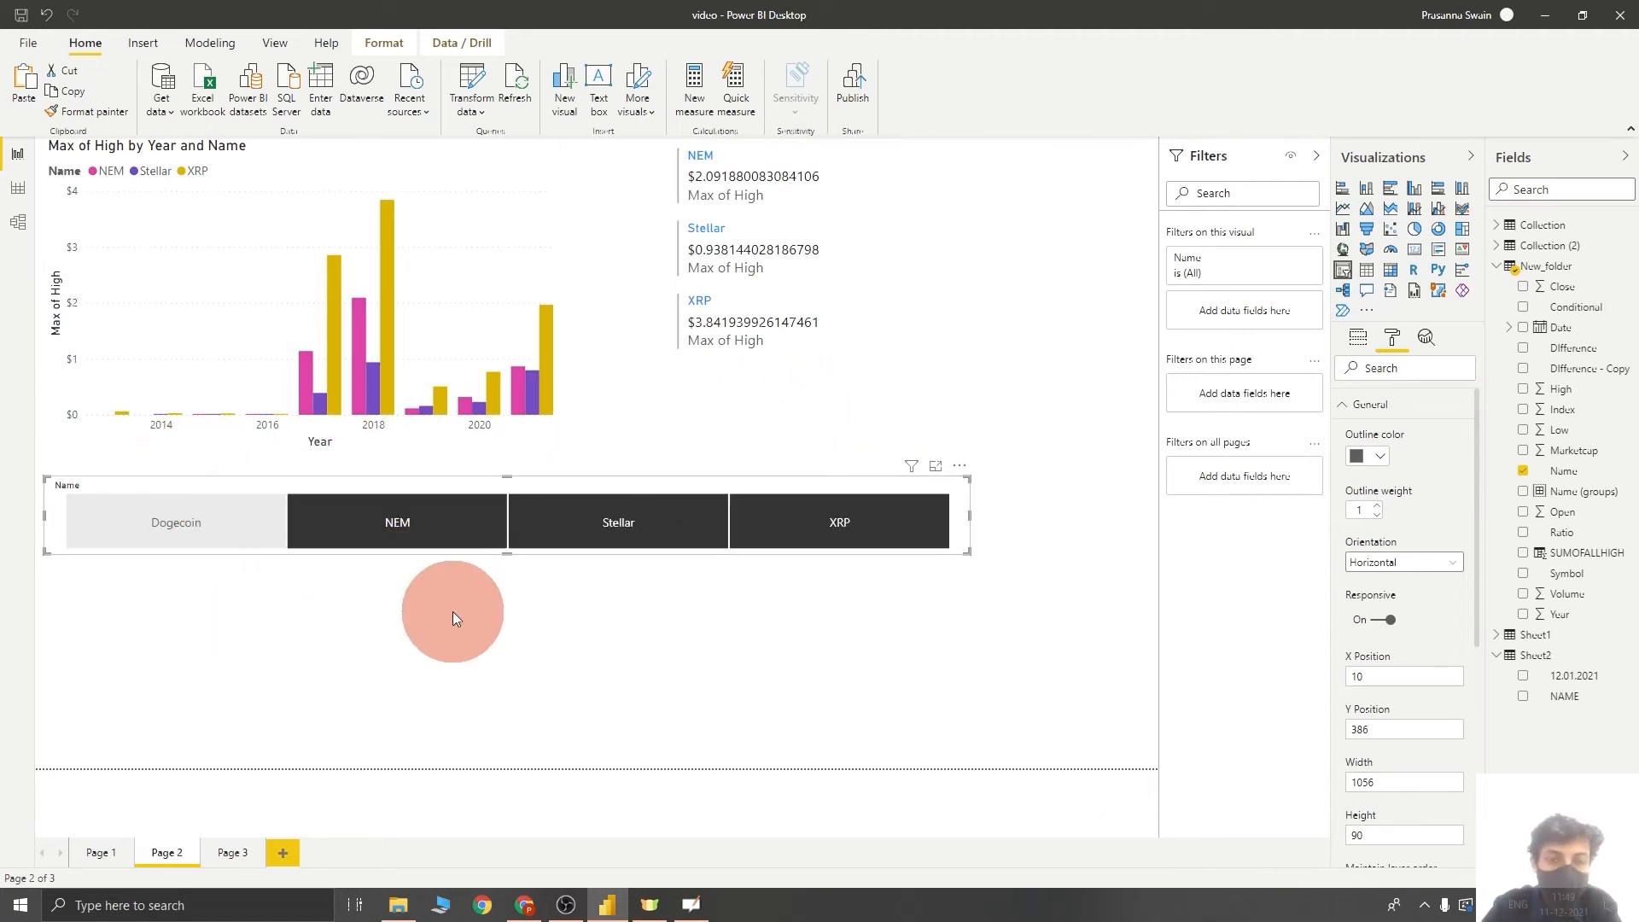
# Step: Select and clear individual names in the Name slicer, trying NEM, Stellar and Dogecoin
pyautogui.click(444, 539)
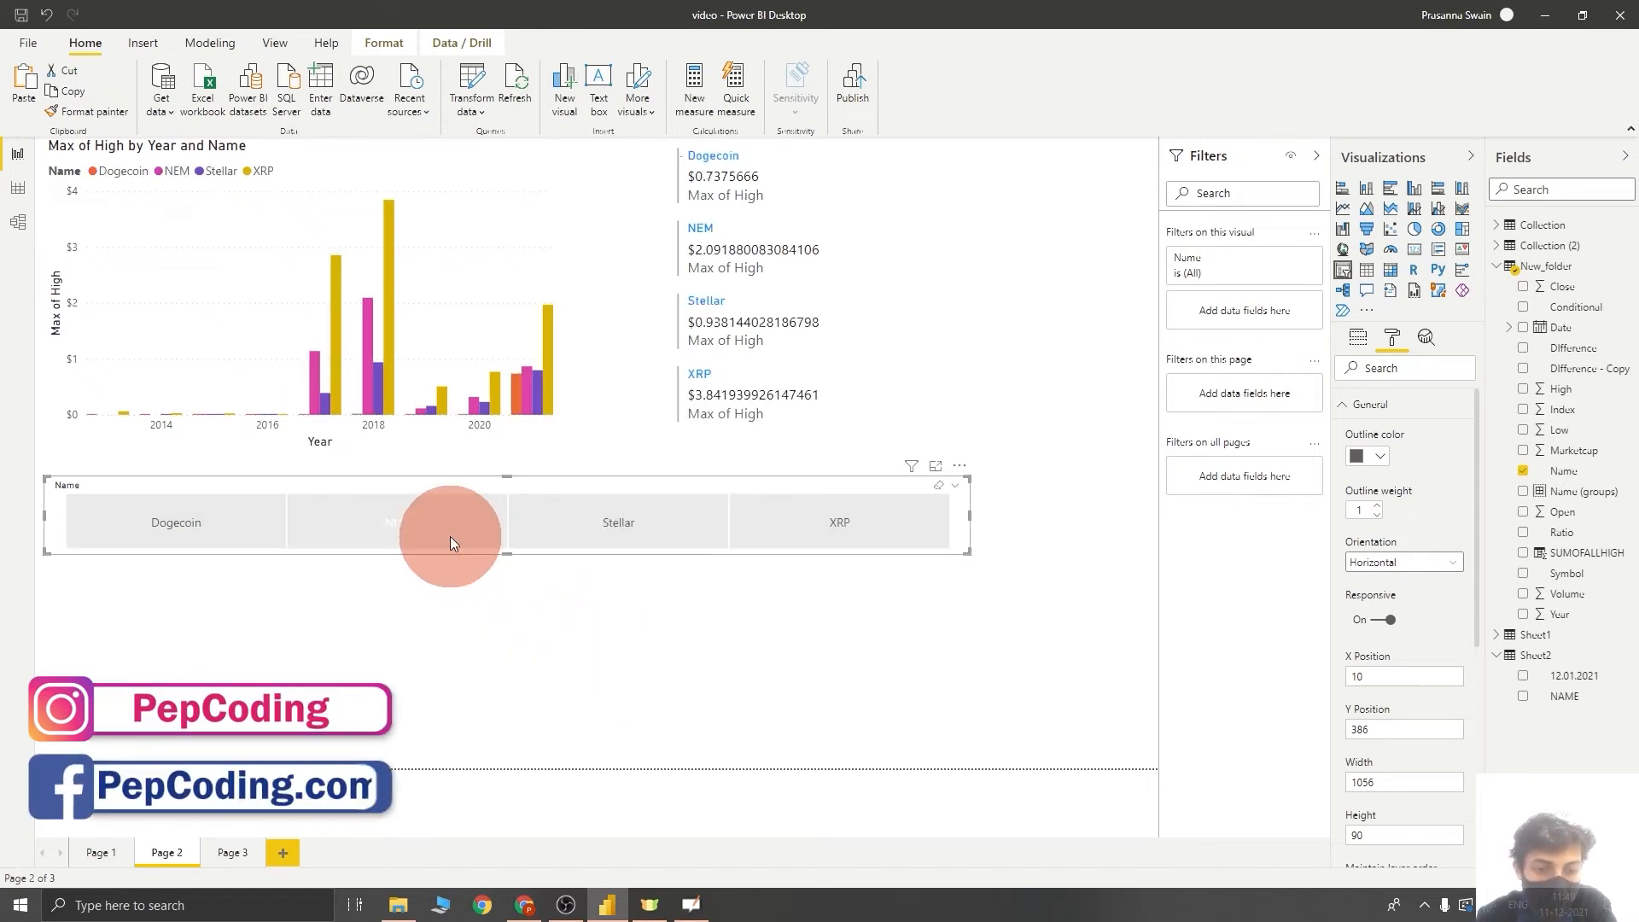
pyautogui.click(443, 541)
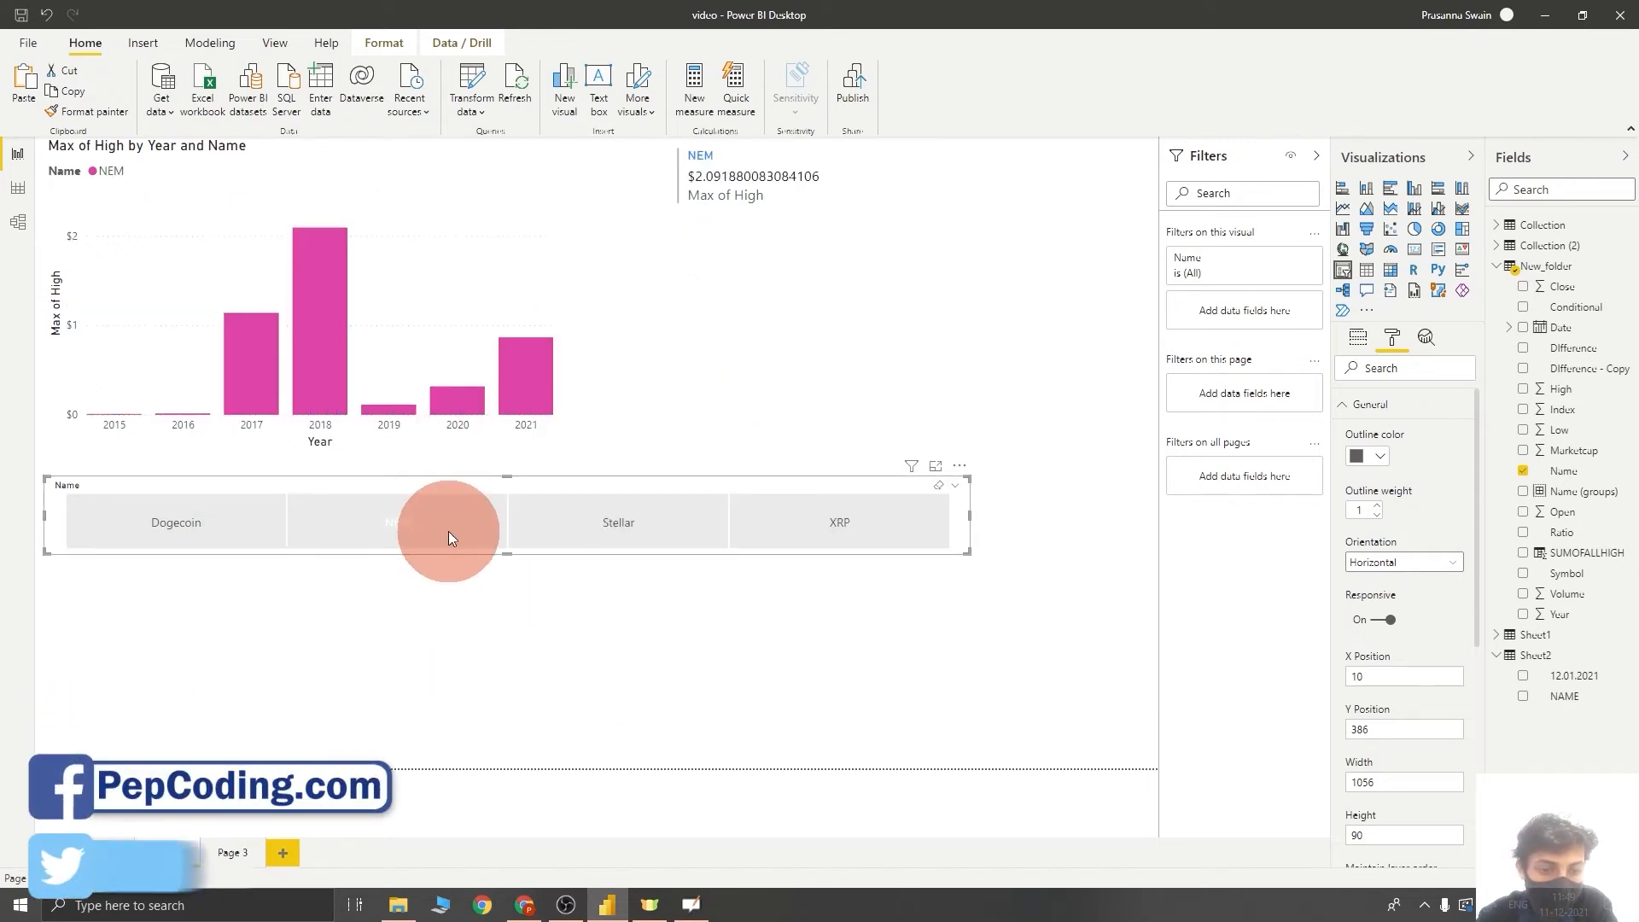
pyautogui.click(567, 623)
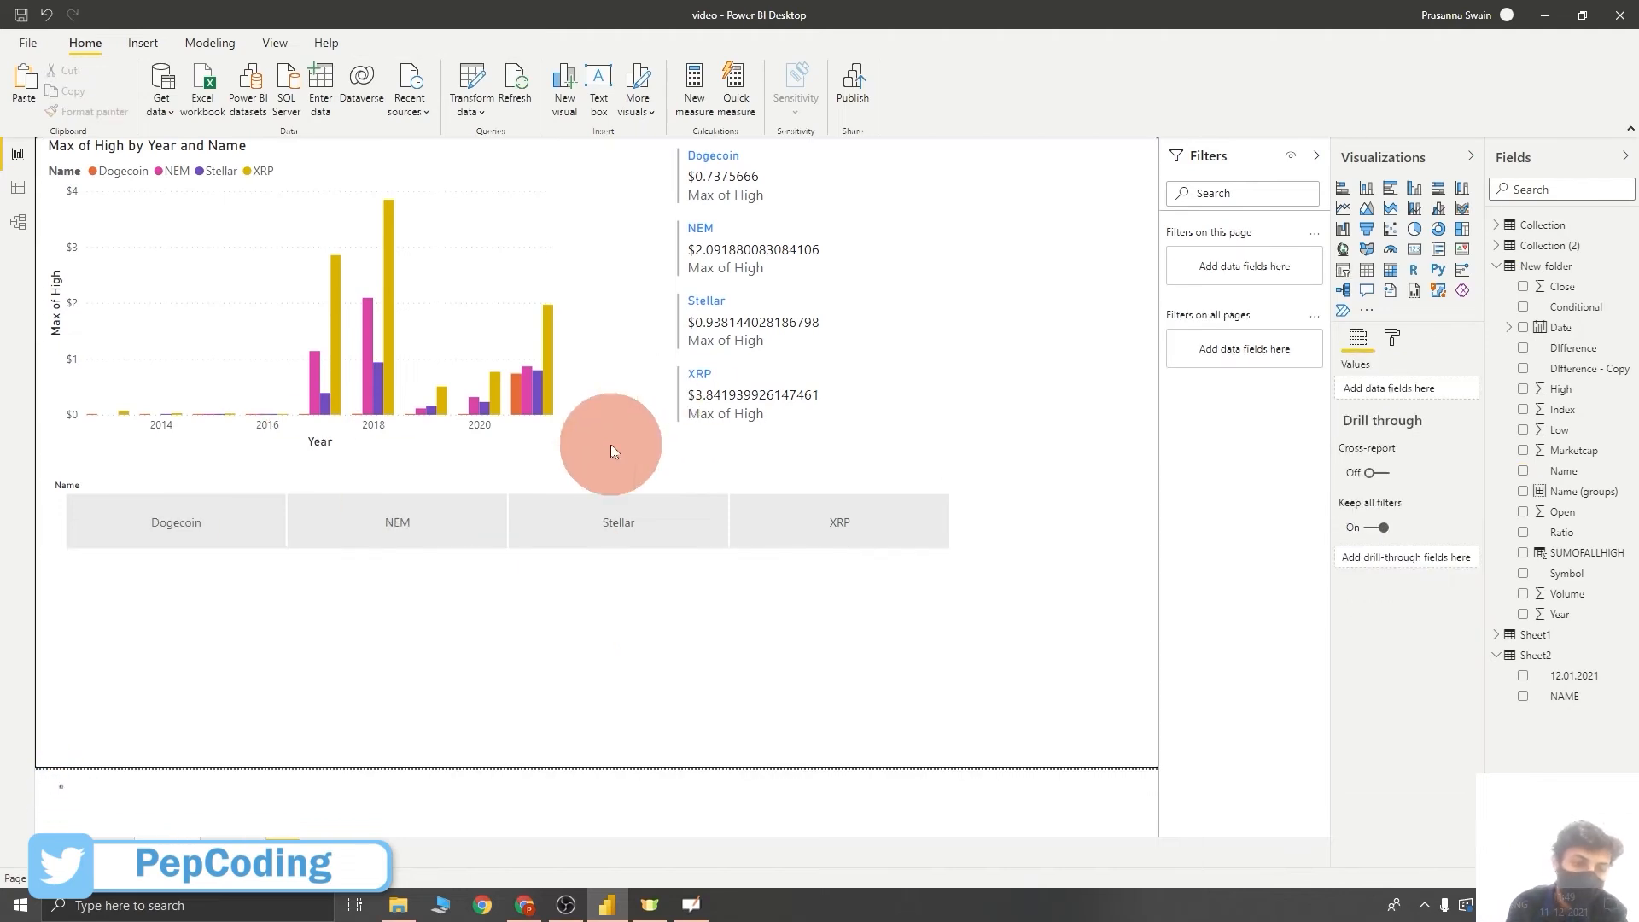
pyautogui.click(667, 502)
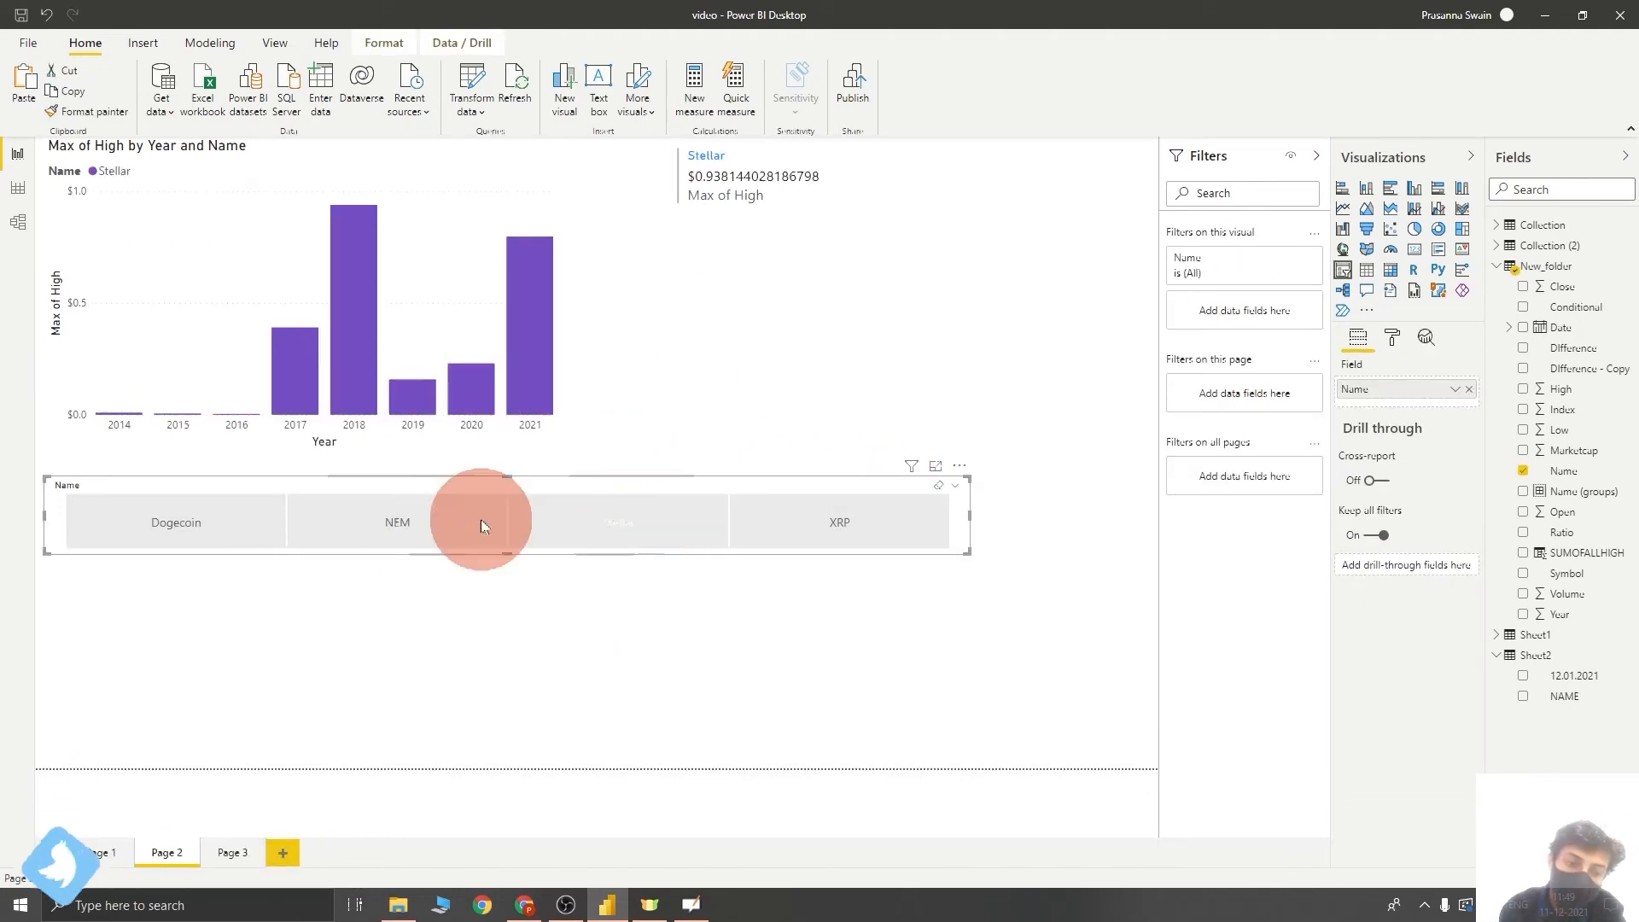
pyautogui.click(206, 539)
pyautogui.click(207, 540)
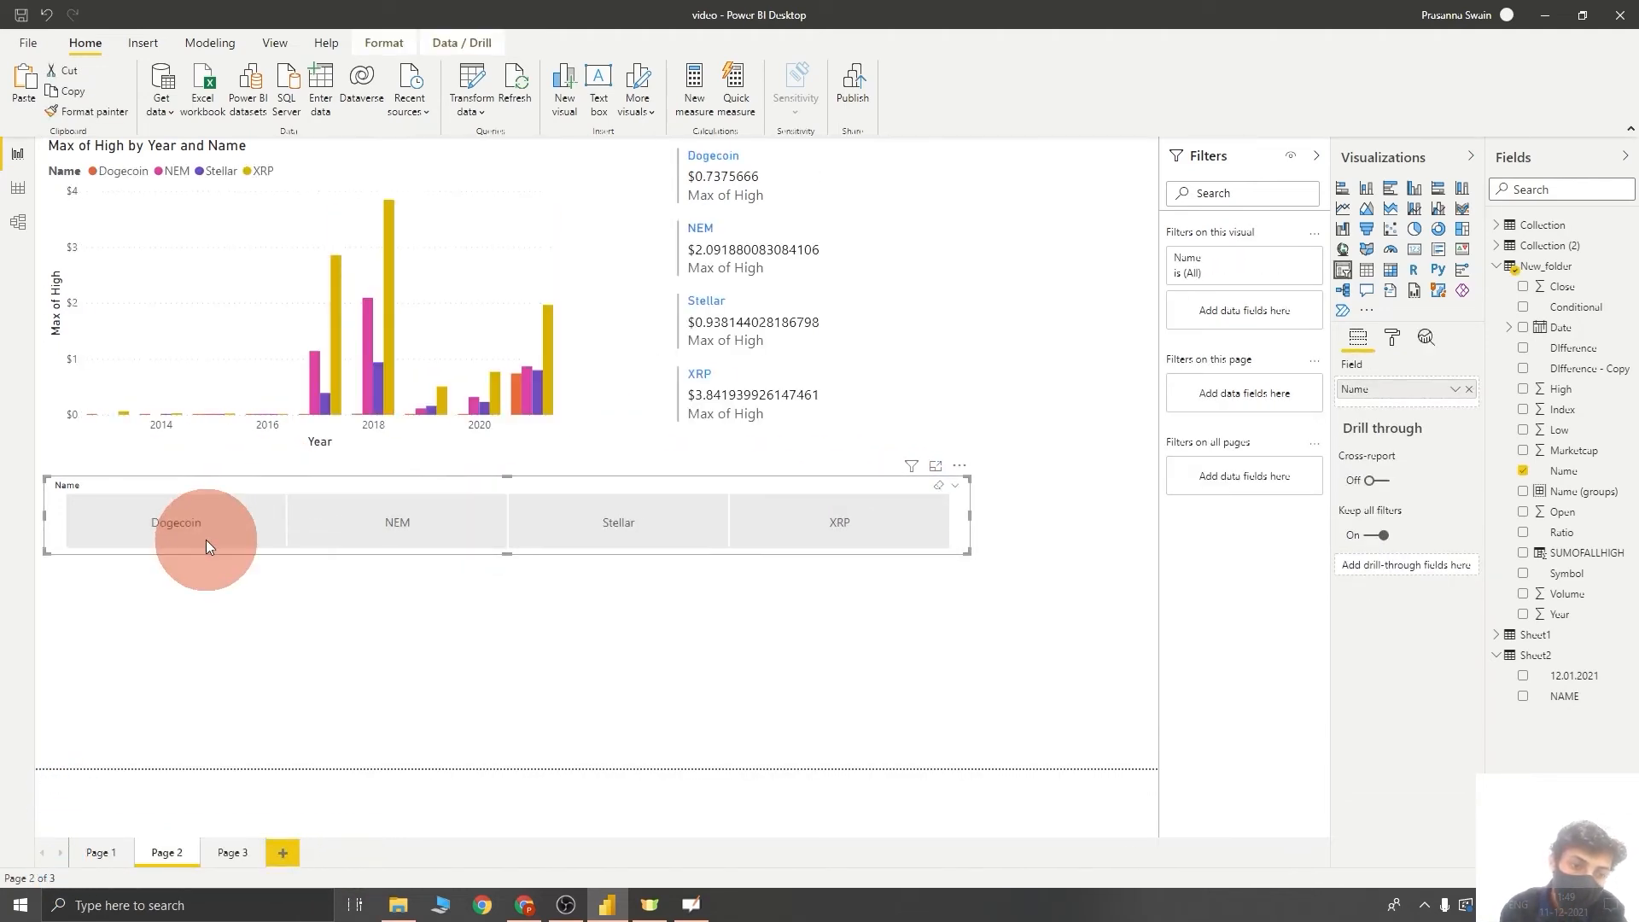
# Step: Cross-filter the card from the chart using XRP's 2017 column and the Stellar legend entry
pyautogui.click(332, 377)
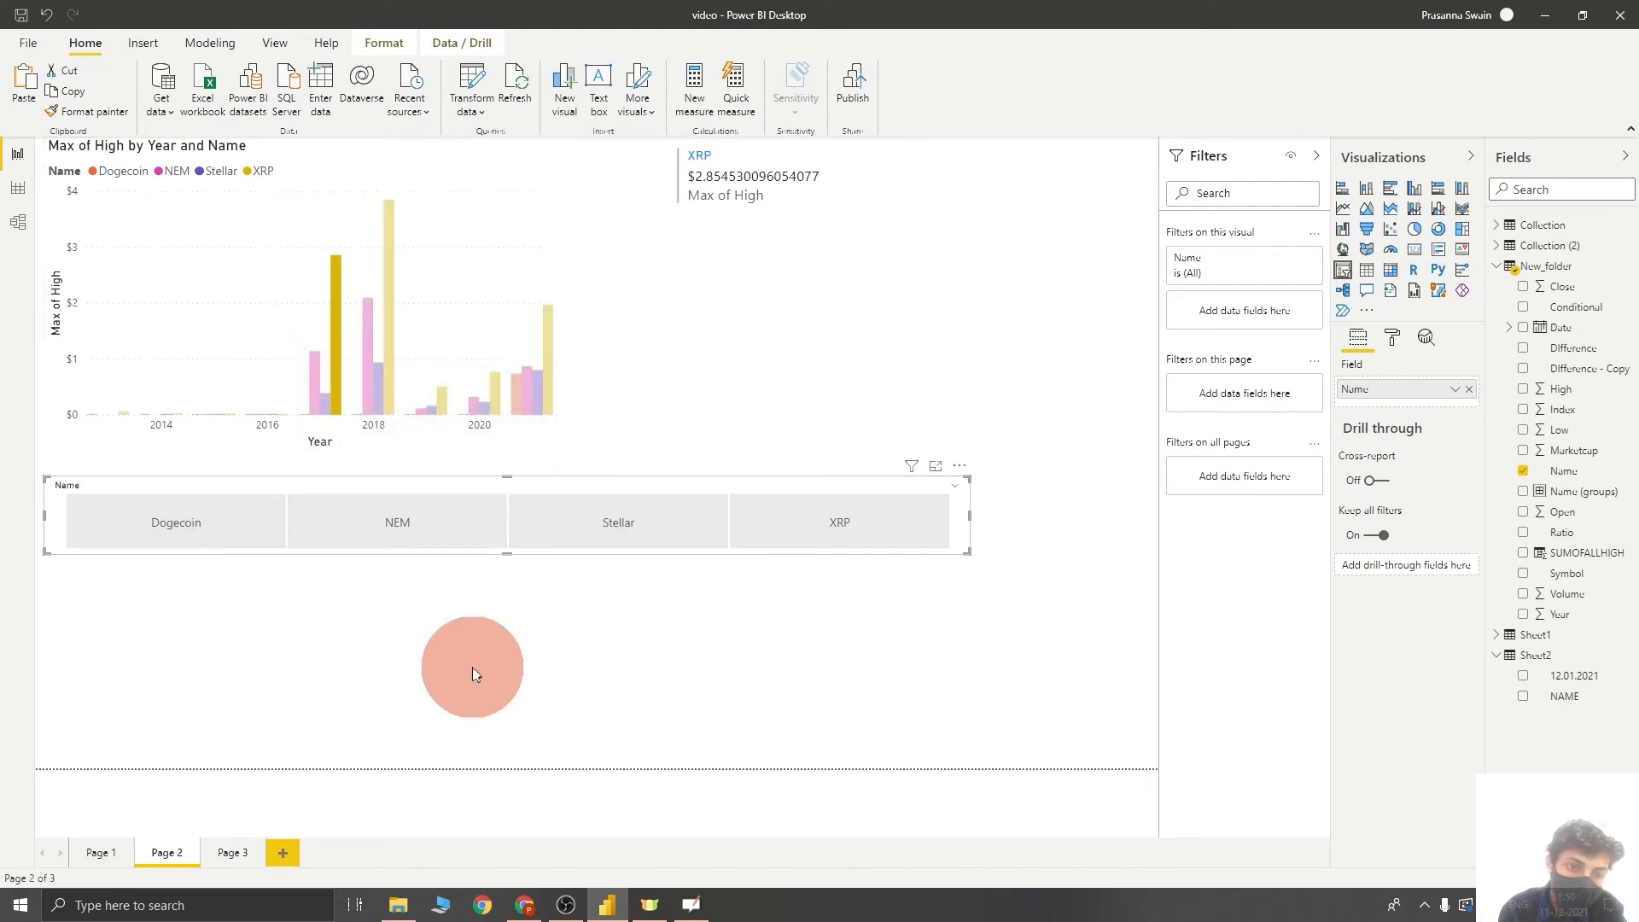
pyautogui.click(235, 168)
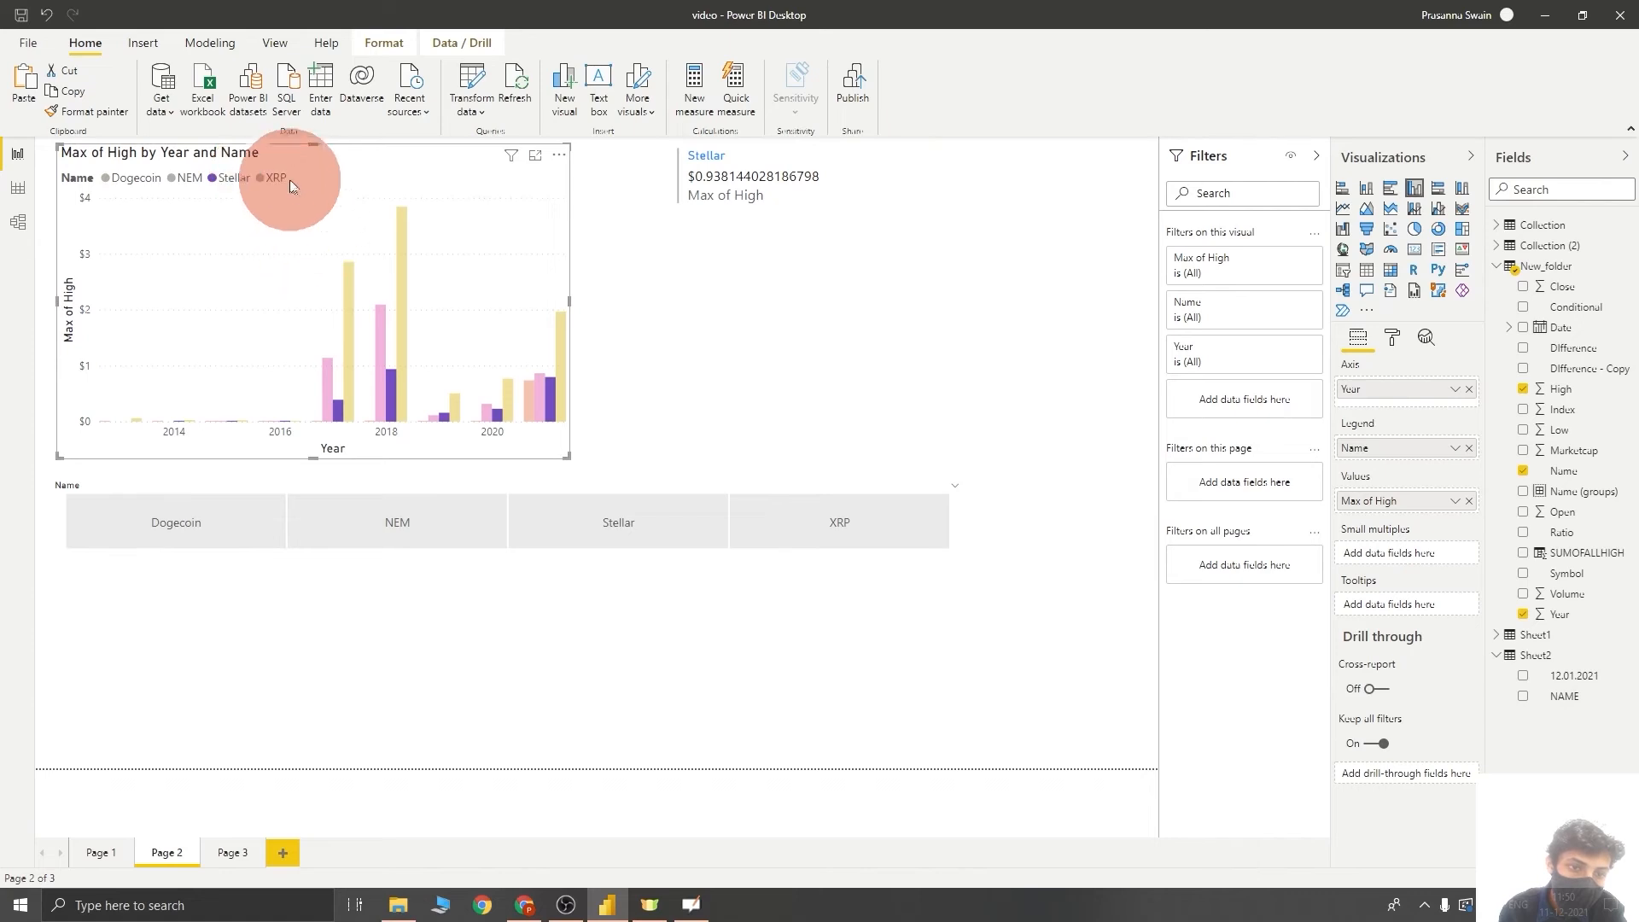
# Step: Filter the report to Stellar with the Name slicer and resize the slicer into a two-by-two grid of buttons
pyautogui.click(650, 520)
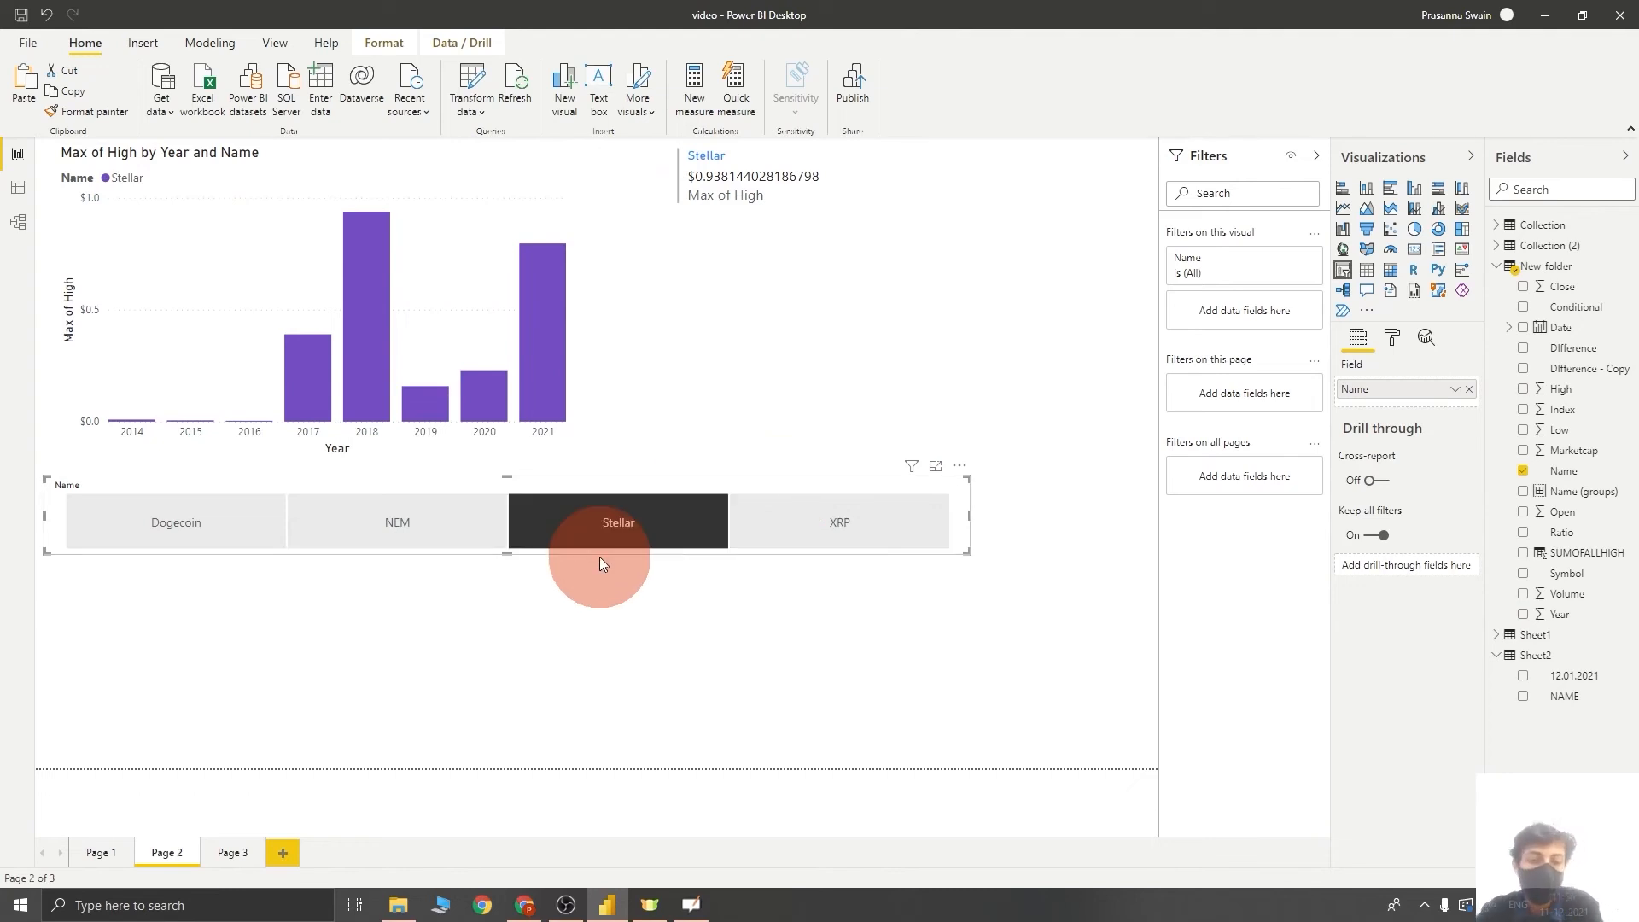
pyautogui.moveTo(971, 555); pyautogui.dragTo(812, 683)
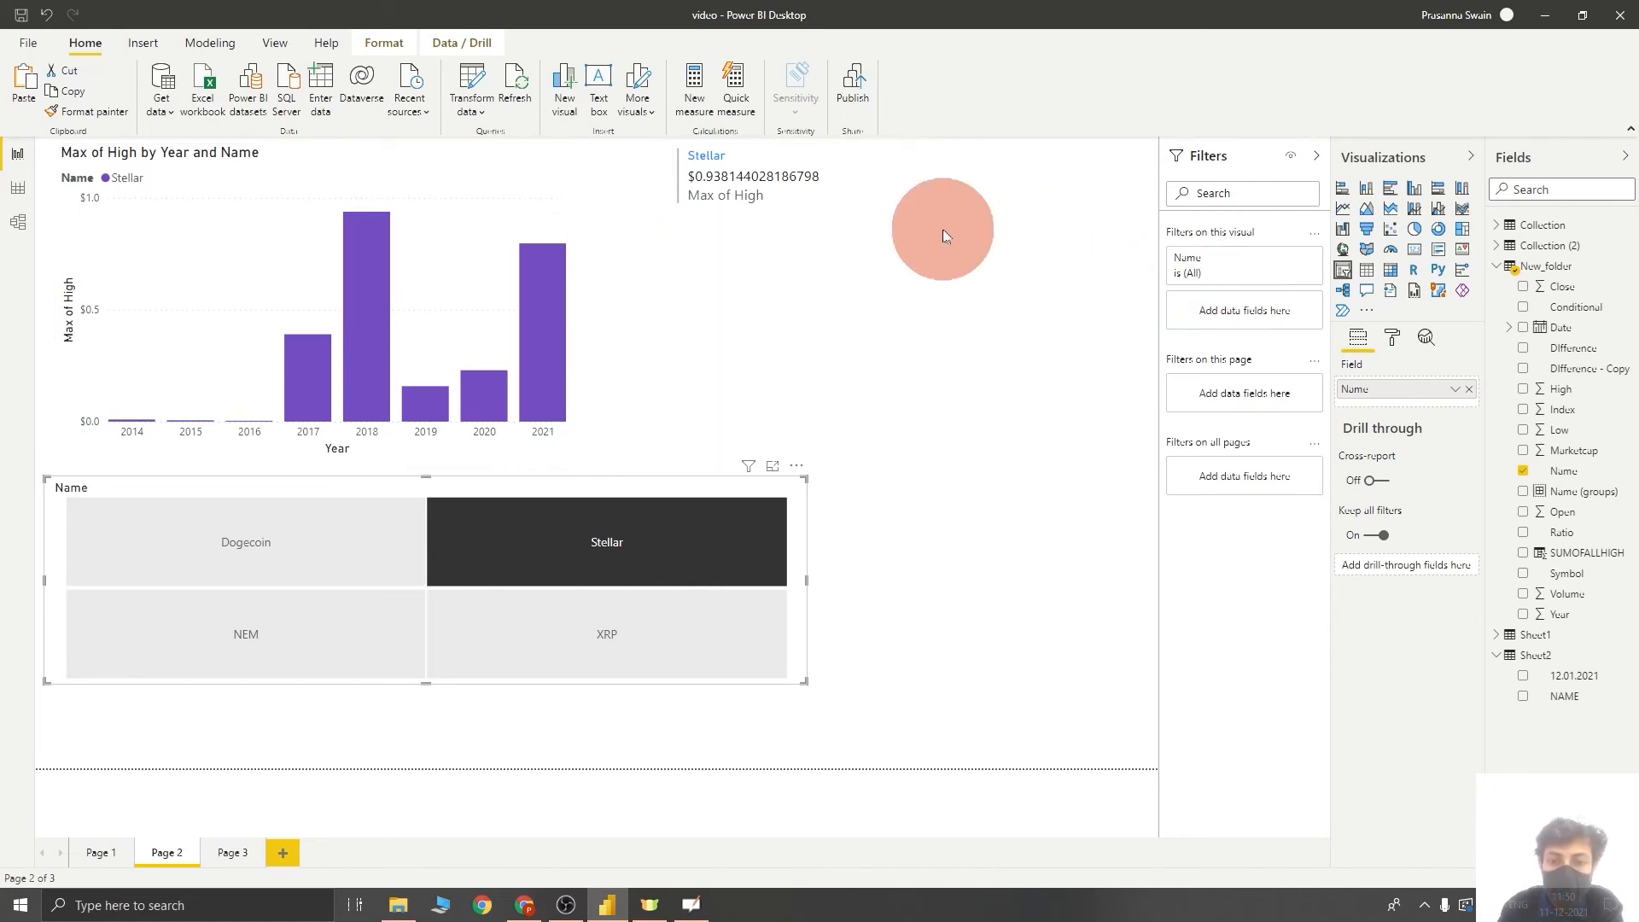
# Step: Switch to the OpenBoard whiteboard, add a blank page and sketch a row of three boxes across its upper part
pyautogui.hotkey('alt', 'Tab')
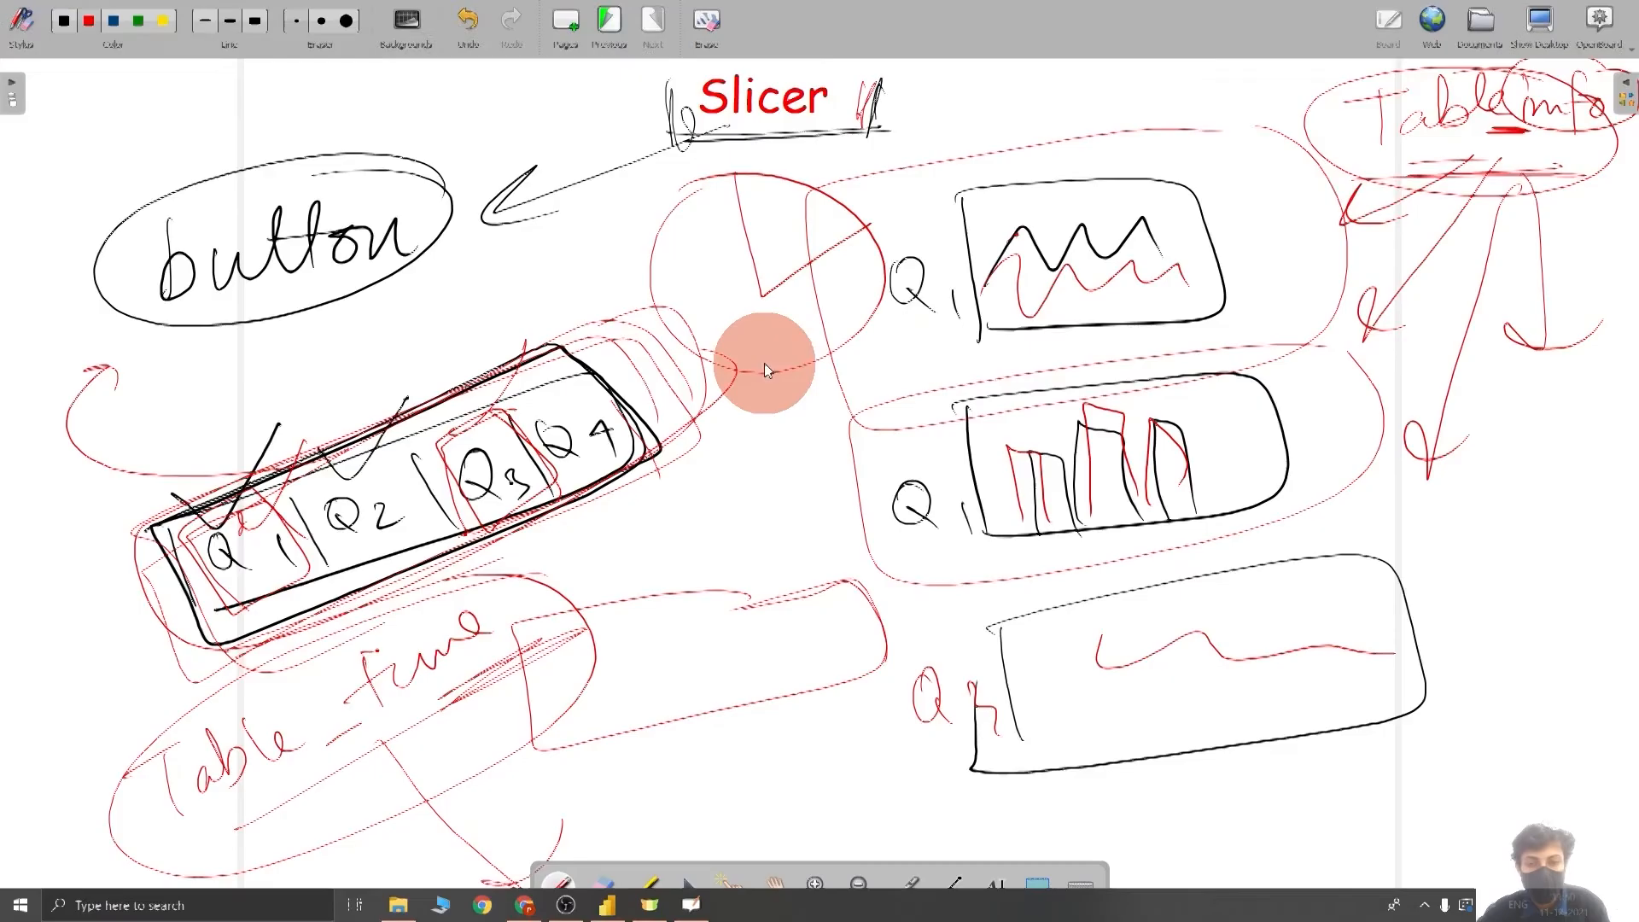
pyautogui.click(572, 32)
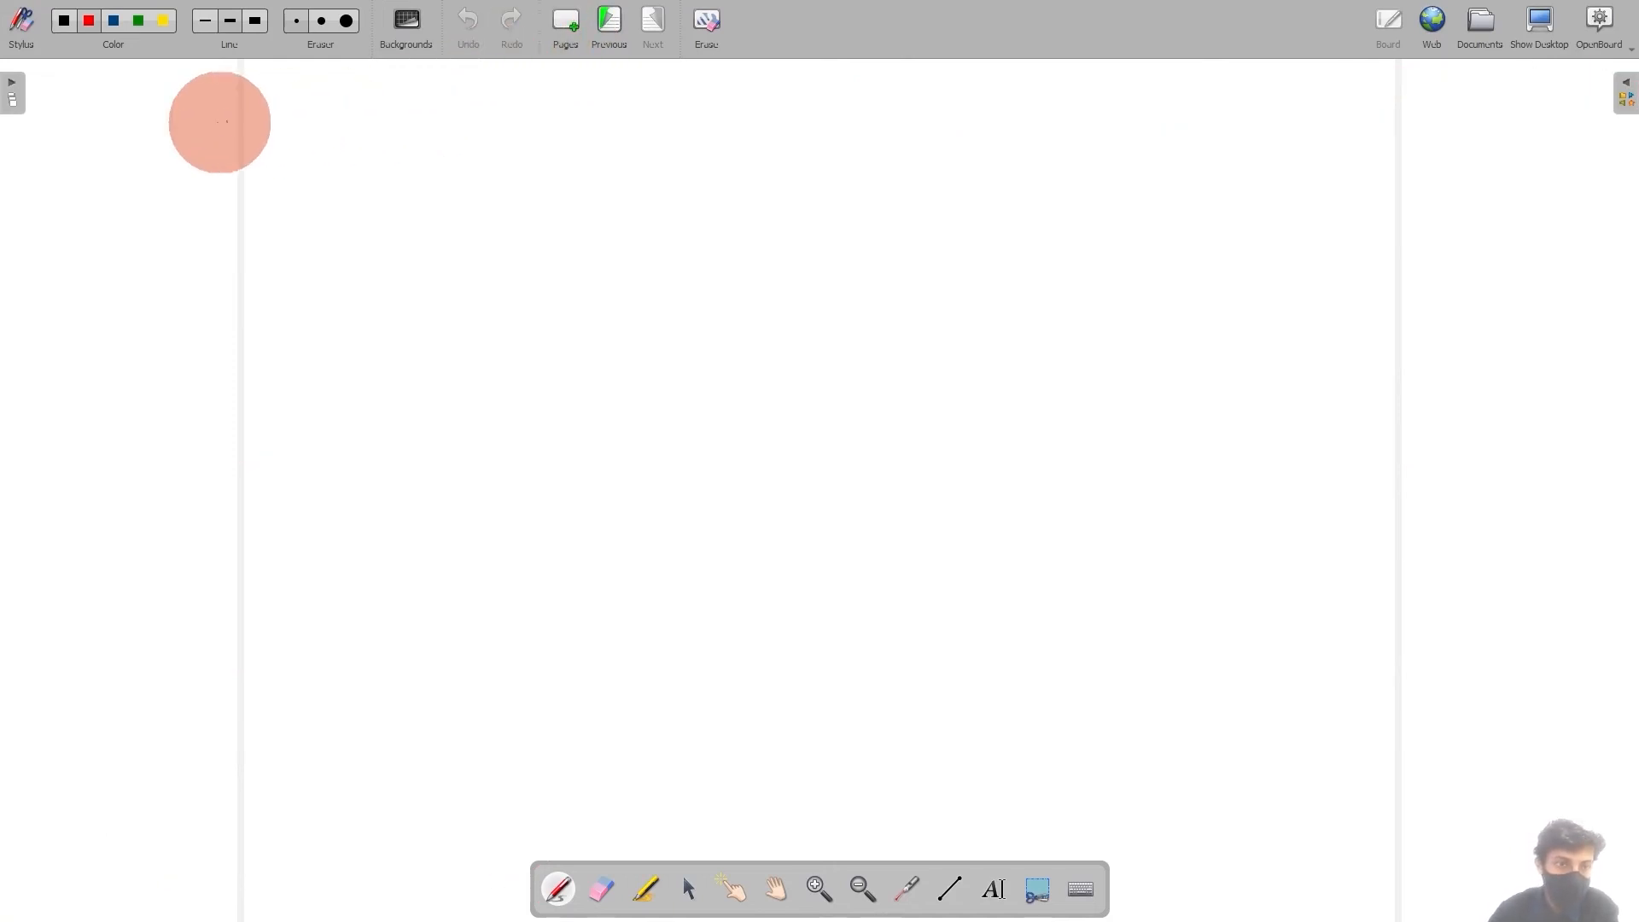
pyautogui.moveTo(308, 122)
pyautogui.mouseDown()
pyautogui.moveTo(486, 108)
pyautogui.moveTo(316, 126)
pyautogui.mouseUp()
pyautogui.moveTo(610, 113)
pyautogui.mouseDown()
pyautogui.moveTo(688, 177)
pyautogui.moveTo(624, 123)
pyautogui.mouseUp()
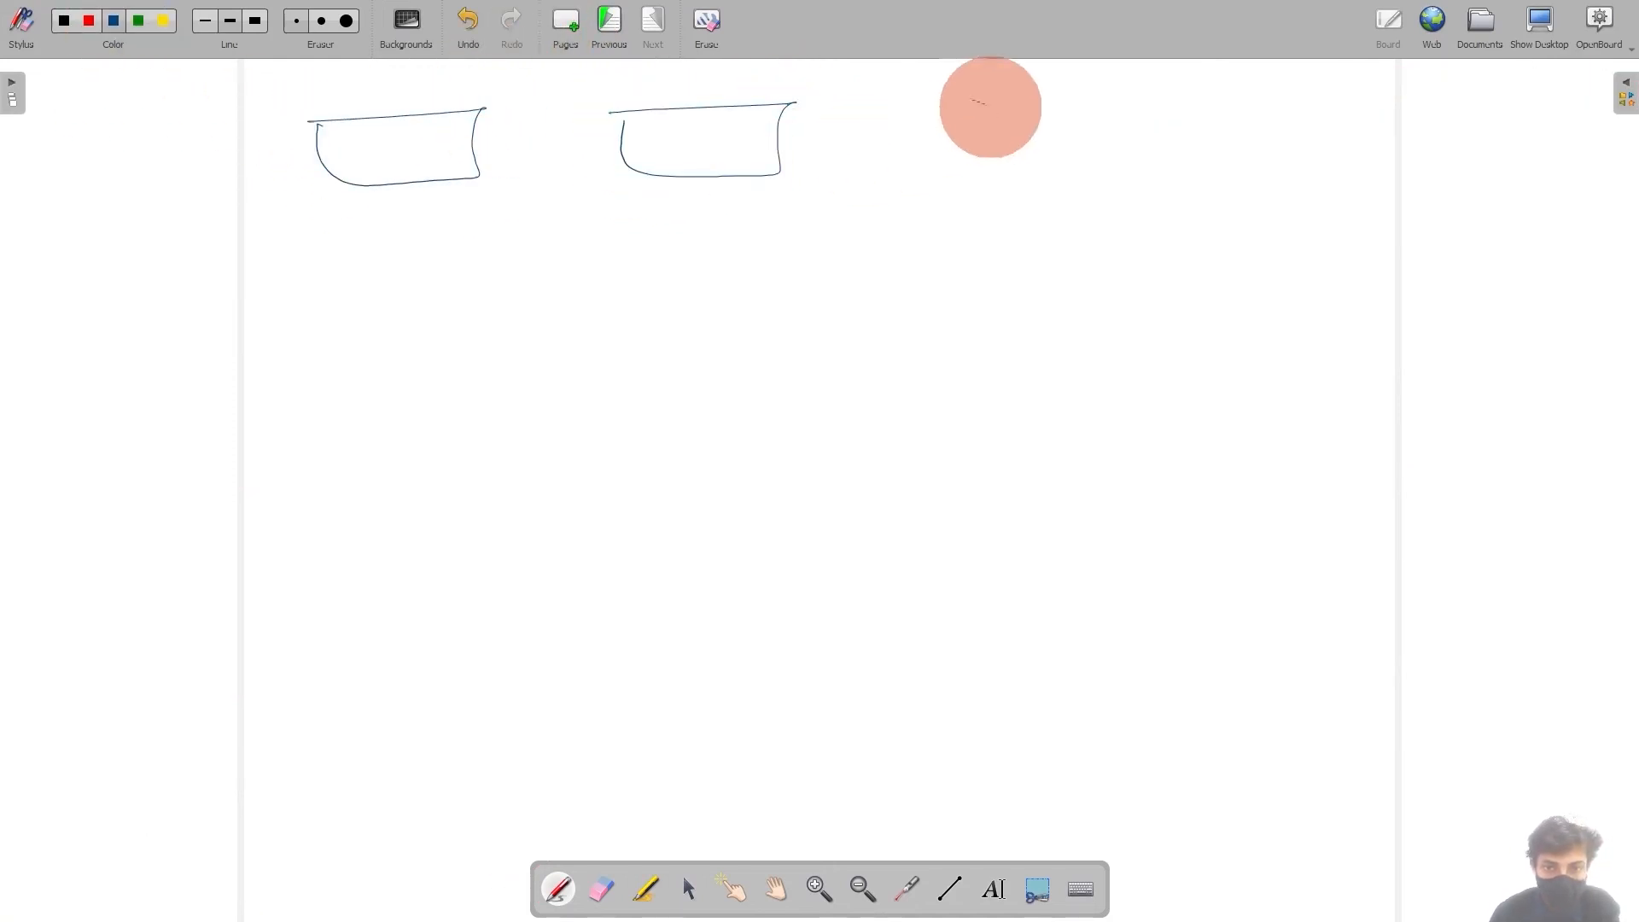
pyautogui.moveTo(988, 106)
pyautogui.mouseDown()
pyautogui.moveTo(1028, 165)
pyautogui.moveTo(962, 101)
pyautogui.mouseUp()
# Step: Sketch a second row beneath the first with four wide boxes and two smaller boxes beside the first two
pyautogui.moveTo(327, 285)
pyautogui.mouseDown()
pyautogui.moveTo(503, 279)
pyautogui.moveTo(336, 285)
pyautogui.mouseUp()
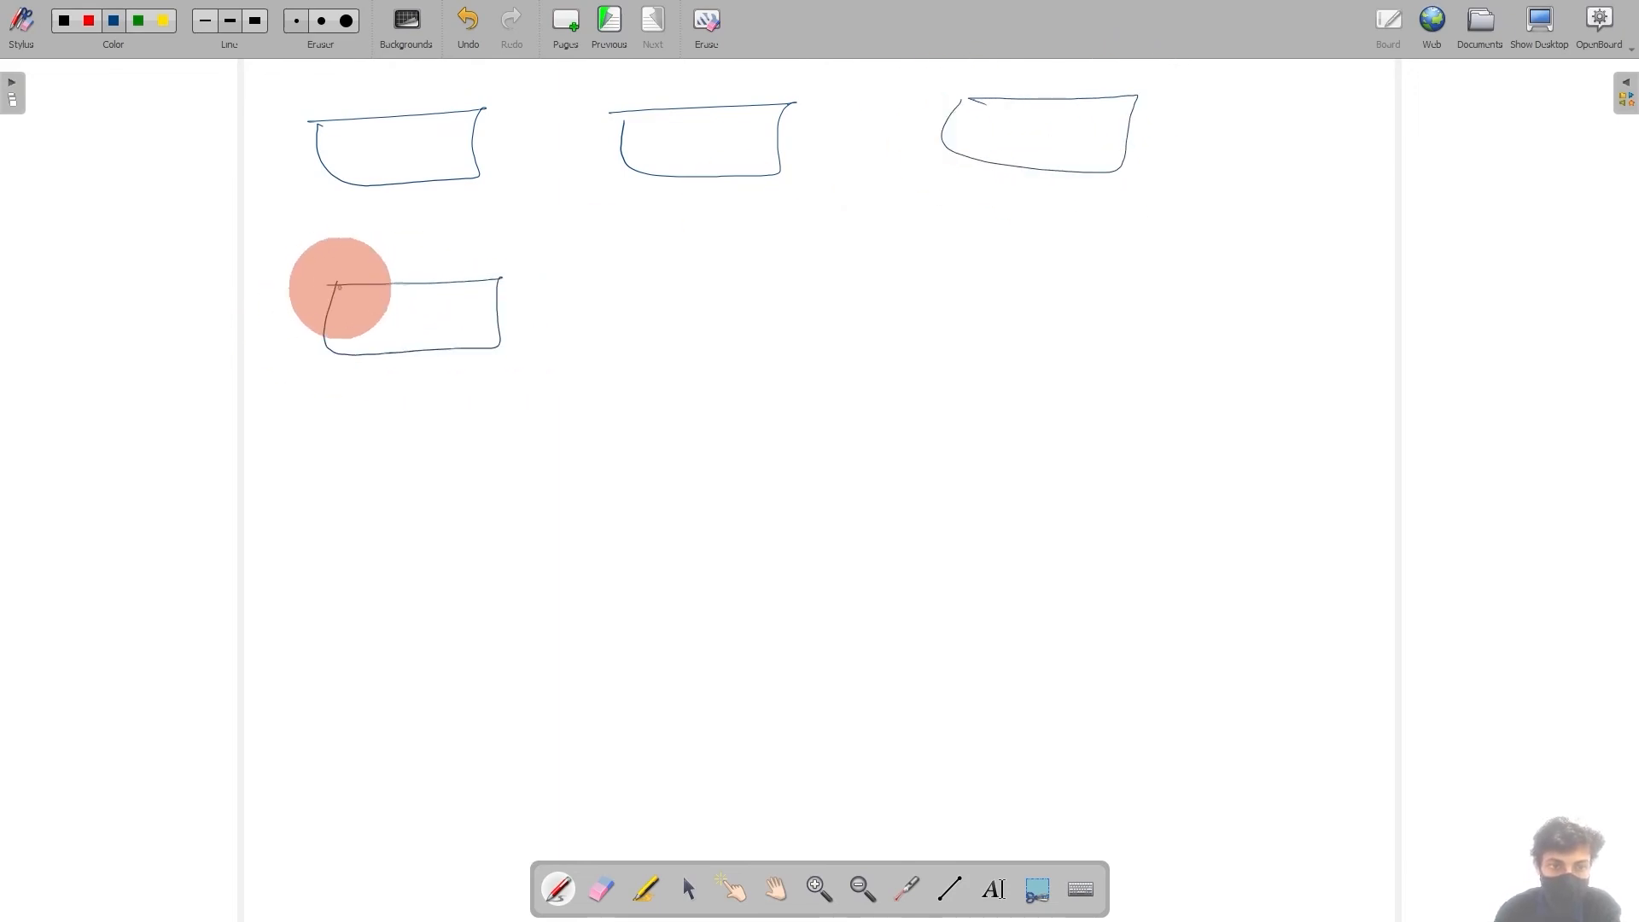
pyautogui.moveTo(646, 279)
pyautogui.mouseDown()
pyautogui.moveTo(691, 270)
pyautogui.moveTo(640, 341)
pyautogui.moveTo(654, 282)
pyautogui.mouseUp()
pyautogui.moveTo(981, 256)
pyautogui.mouseDown()
pyautogui.moveTo(1068, 333)
pyautogui.moveTo(987, 257)
pyautogui.mouseUp()
pyautogui.moveTo(1248, 307)
pyautogui.mouseDown()
pyautogui.moveTo(1251, 263)
pyautogui.moveTo(1207, 316)
pyautogui.mouseUp()
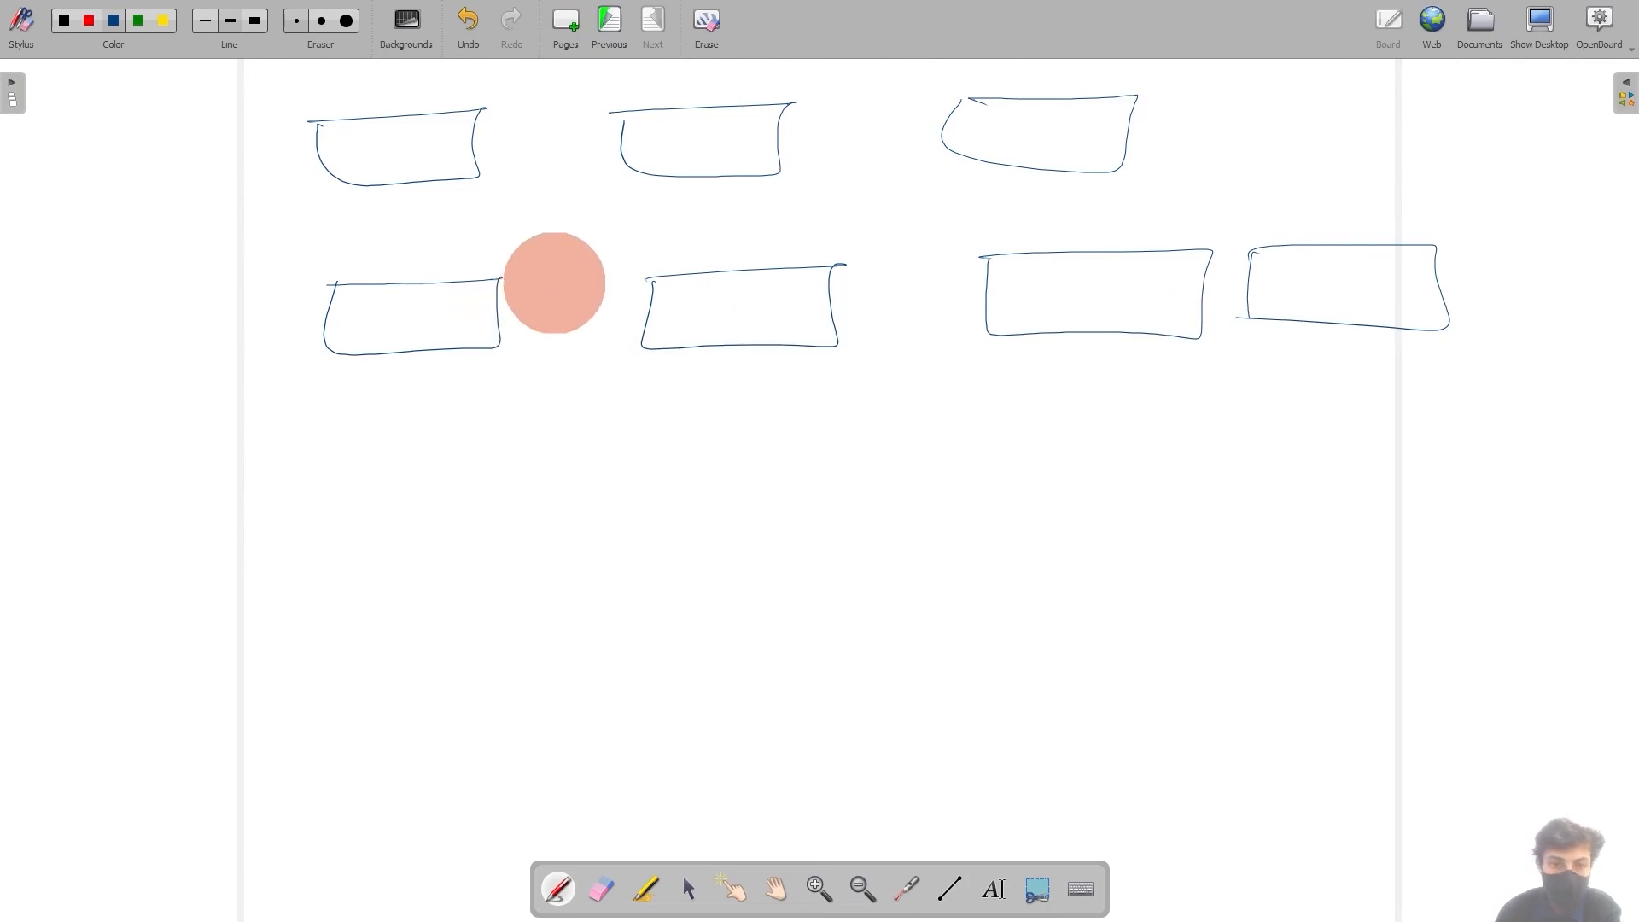
pyautogui.moveTo(549, 280); pyautogui.dragTo(554, 338)
pyautogui.moveTo(554, 288)
pyautogui.mouseDown()
pyautogui.moveTo(629, 290)
pyautogui.moveTo(603, 344)
pyautogui.mouseUp()
pyautogui.moveTo(162, 290); pyautogui.dragTo(154, 363)
pyautogui.moveTo(153, 298)
pyautogui.mouseDown()
pyautogui.moveTo(251, 378)
pyautogui.moveTo(141, 387)
pyautogui.mouseUp()
# Step: Sketch a third level with a group of three small boxes and a group of two small boxes
pyautogui.moveTo(215, 530); pyautogui.dragTo(234, 585)
pyautogui.moveTo(329, 521); pyautogui.dragTo(335, 602)
pyautogui.moveTo(438, 531); pyautogui.dragTo(438, 587)
pyautogui.moveTo(435, 531); pyautogui.dragTo(433, 587)
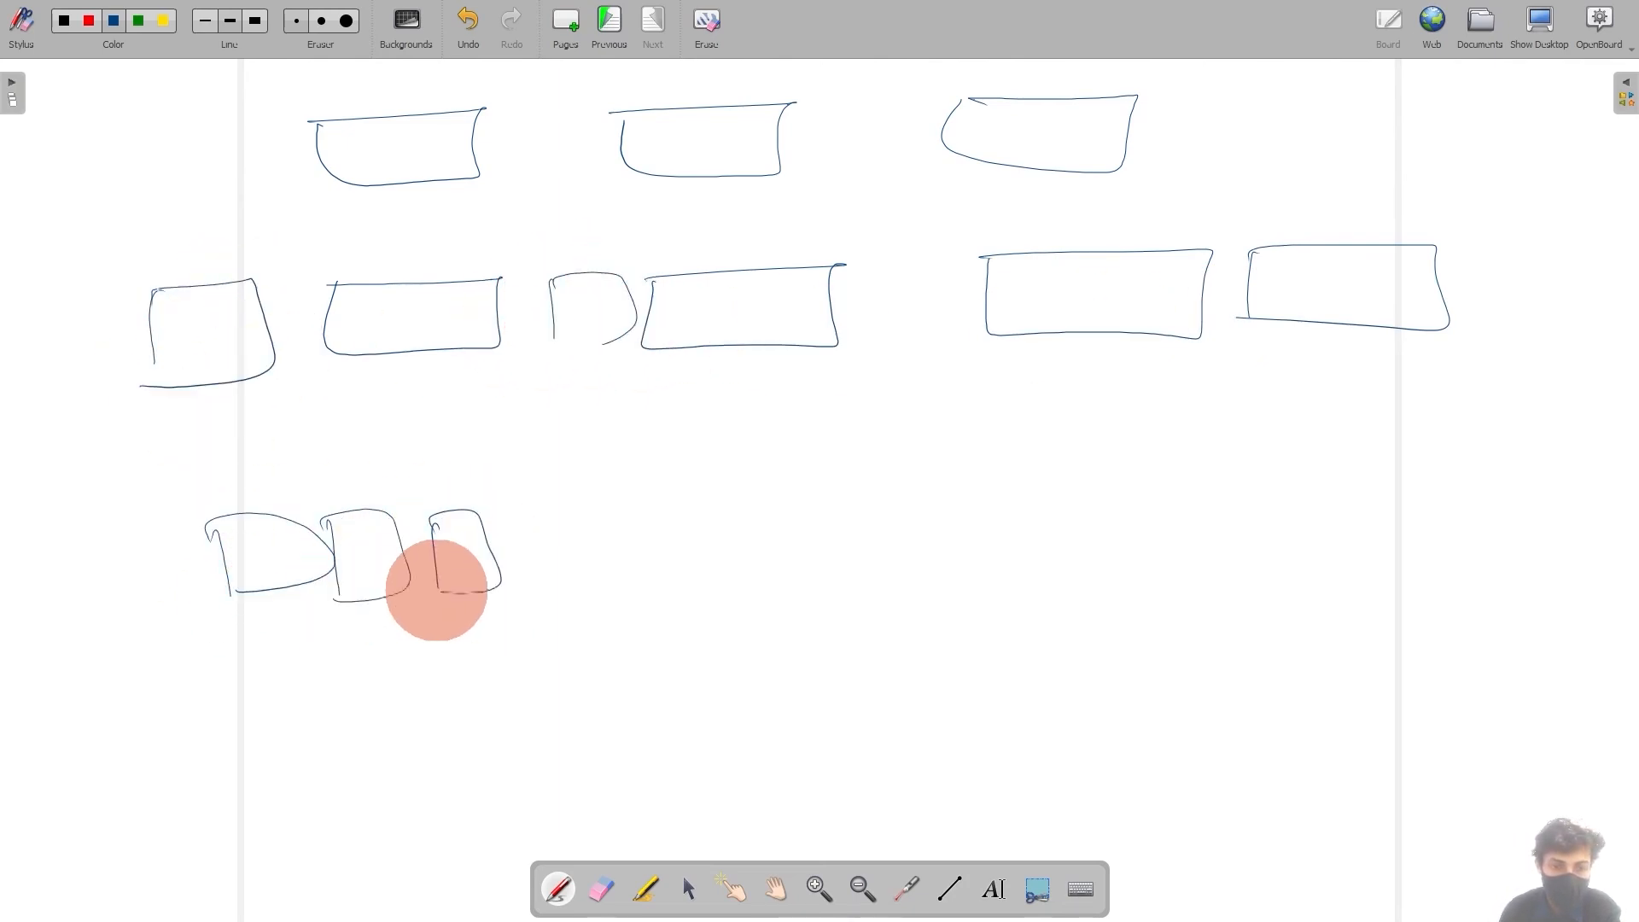
pyautogui.moveTo(728, 493); pyautogui.dragTo(727, 555)
pyautogui.moveTo(728, 553); pyautogui.dragTo(740, 555)
pyautogui.moveTo(794, 490); pyautogui.dragTo(815, 549)
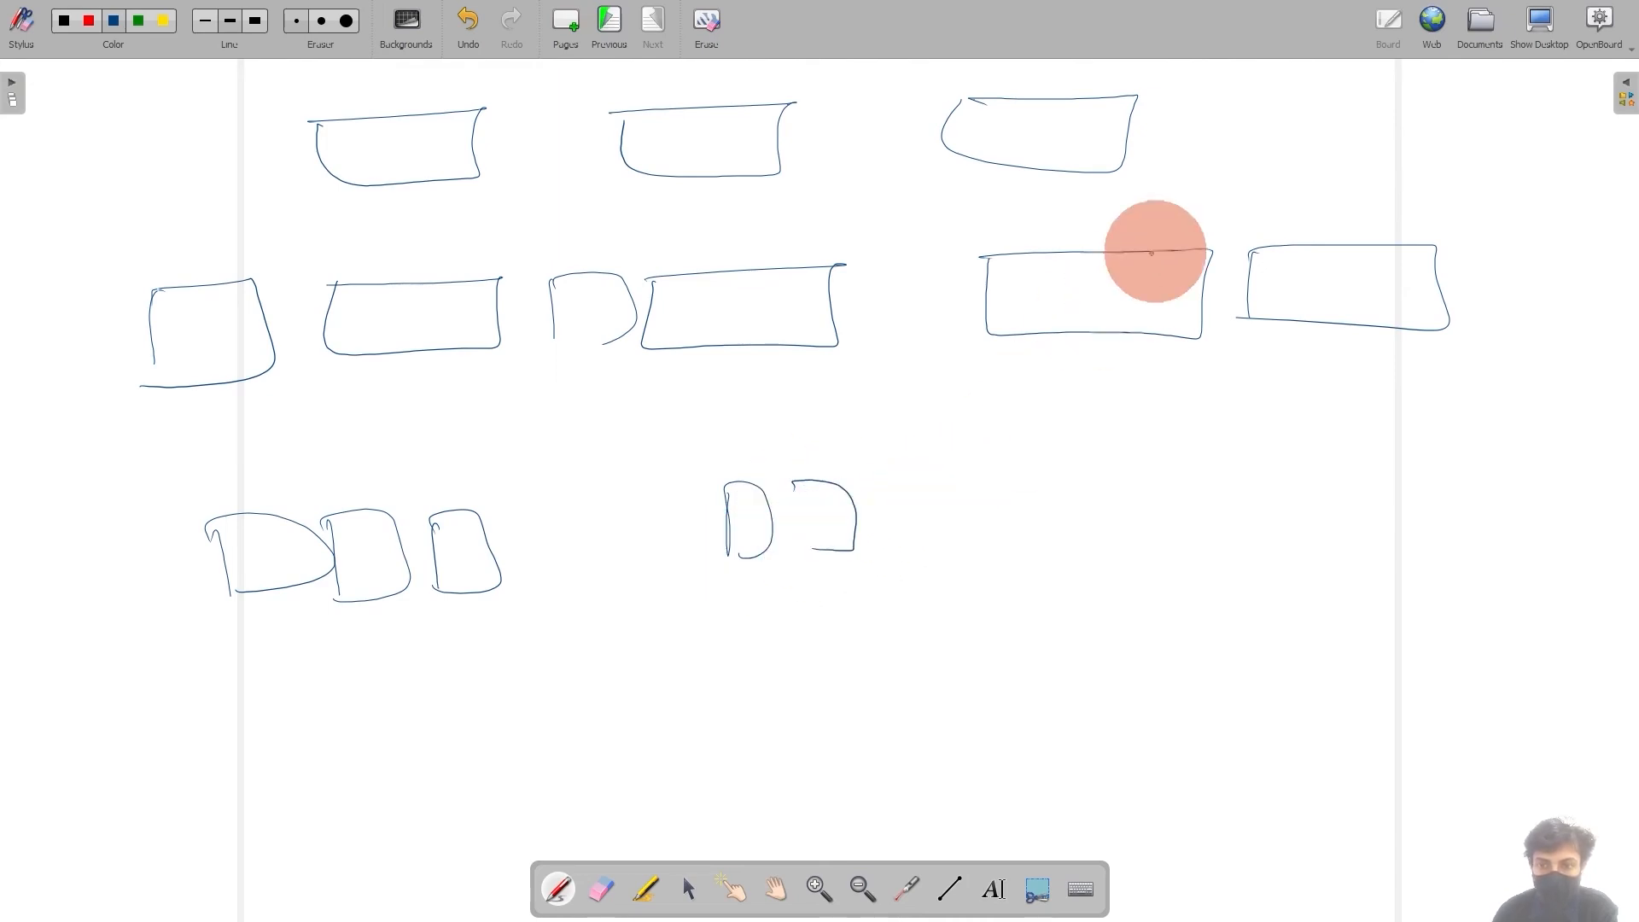
# Step: Draw arrows from each of the three top-row boxes down to the second row
pyautogui.moveTo(1148, 177)
pyautogui.mouseDown()
pyautogui.moveTo(1208, 224)
pyautogui.moveTo(1162, 242)
pyautogui.mouseUp()
pyautogui.moveTo(717, 187); pyautogui.dragTo(715, 240)
pyautogui.moveTo(673, 220); pyautogui.dragTo(727, 223)
pyautogui.moveTo(391, 194); pyautogui.dragTo(329, 269)
pyautogui.moveTo(323, 235); pyautogui.dragTo(380, 250)
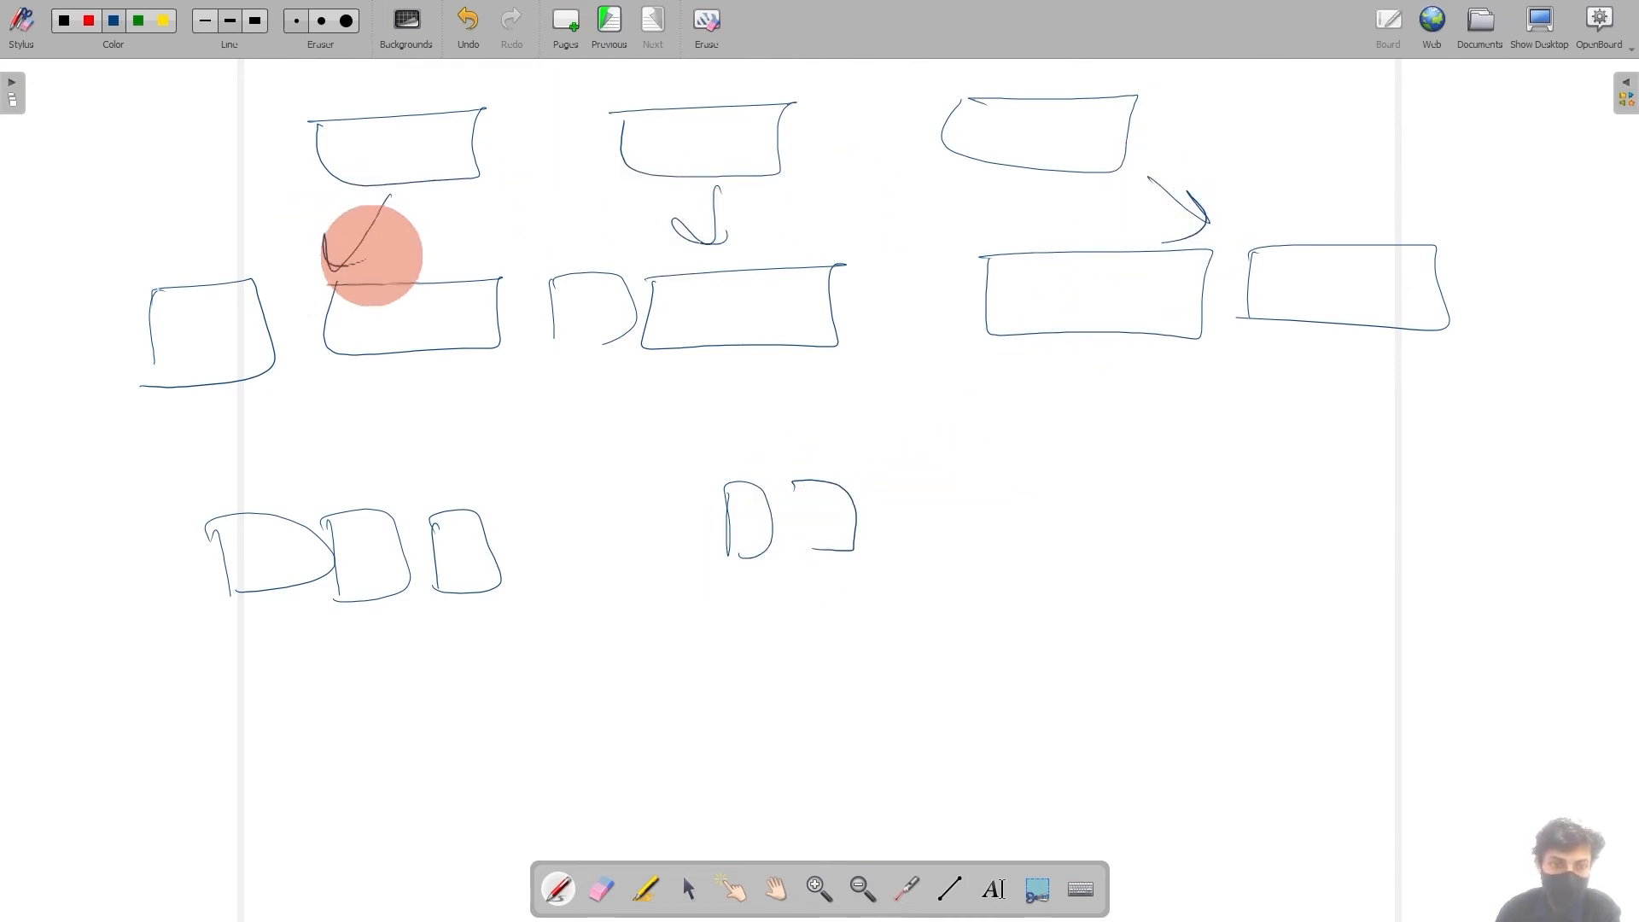
# Step: Mark the upper boxes with dots, and tick the third top-row box and the wide box below it
pyautogui.click(400, 146)
pyautogui.click(731, 142)
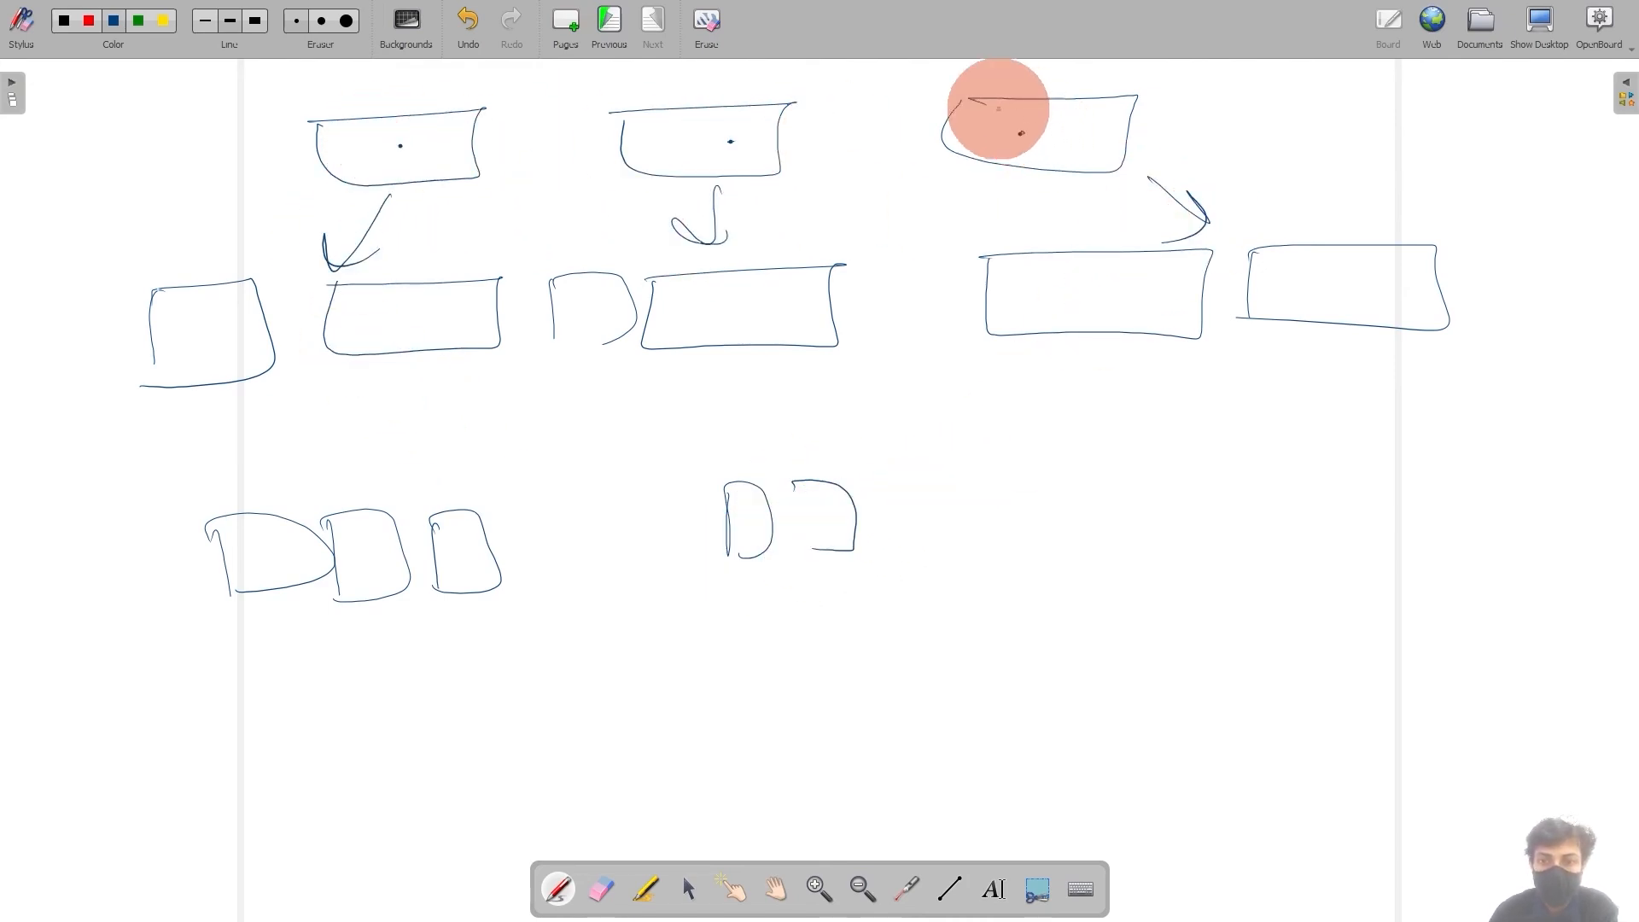
pyautogui.moveTo(994, 102); pyautogui.dragTo(1137, 87)
pyautogui.click(1082, 293)
pyautogui.click(1332, 275)
pyautogui.moveTo(1033, 272); pyautogui.dragTo(1191, 267)
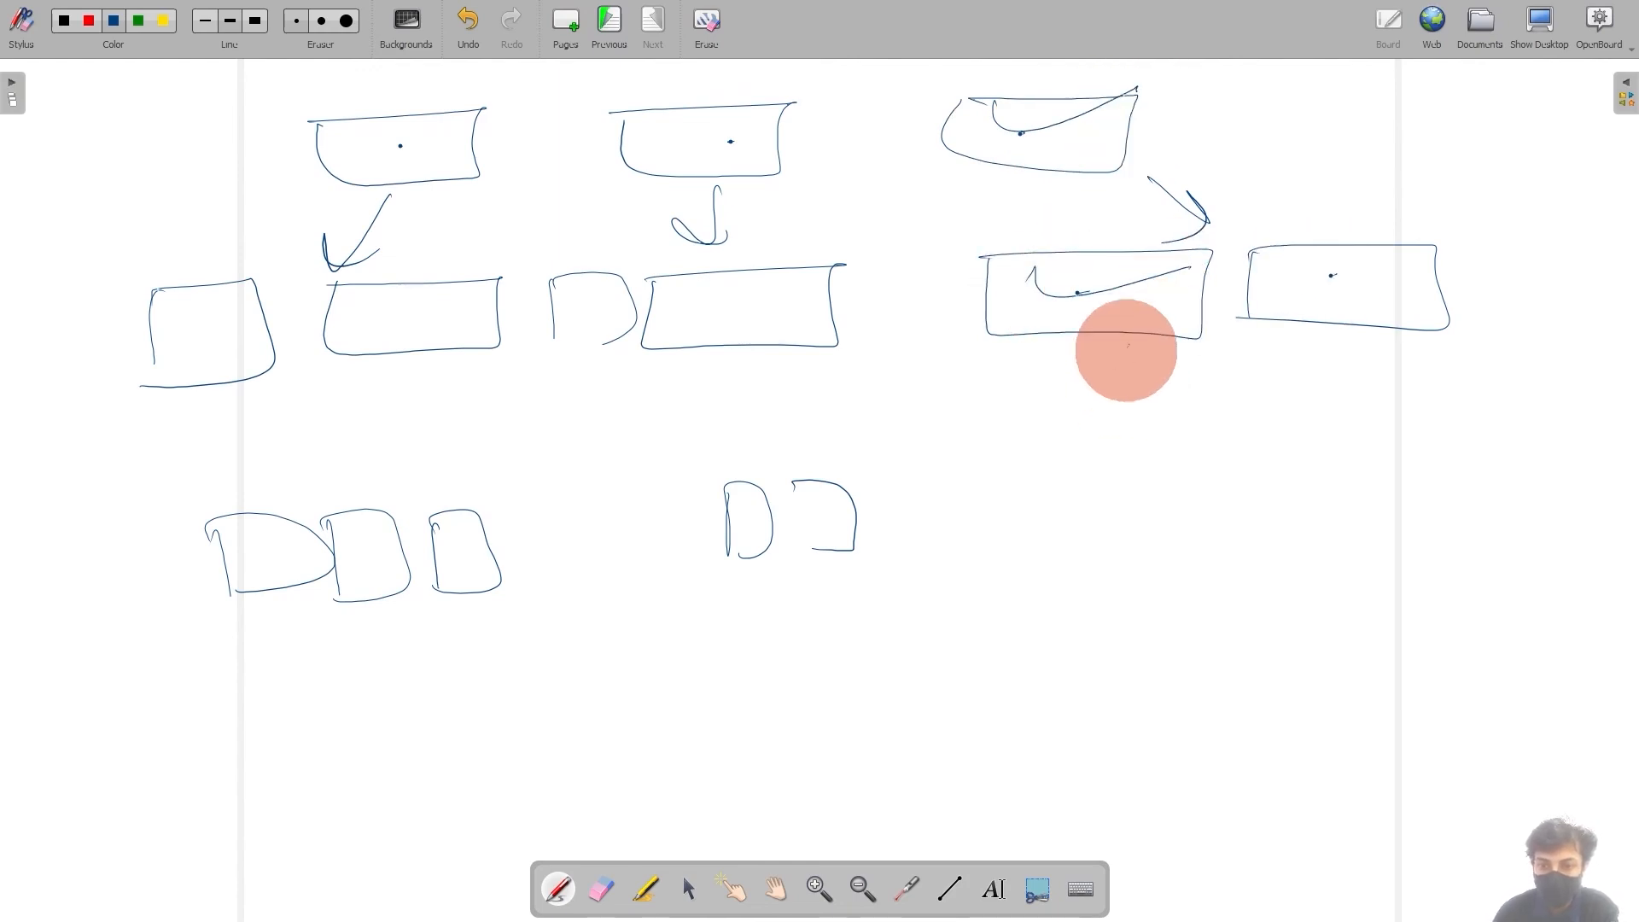
# Step: Draw an arrow down from the ticked second-row box and sketch three small boxes beneath it
pyautogui.moveTo(1129, 346); pyautogui.dragTo(1069, 438)
pyautogui.moveTo(1072, 397); pyautogui.dragTo(1099, 439)
pyautogui.moveTo(1016, 544)
pyautogui.mouseDown()
pyautogui.moveTo(1087, 461)
pyautogui.moveTo(1046, 559)
pyautogui.mouseUp()
pyautogui.moveTo(1148, 474); pyautogui.dragTo(1135, 566)
pyautogui.moveTo(1132, 471); pyautogui.dragTo(1163, 551)
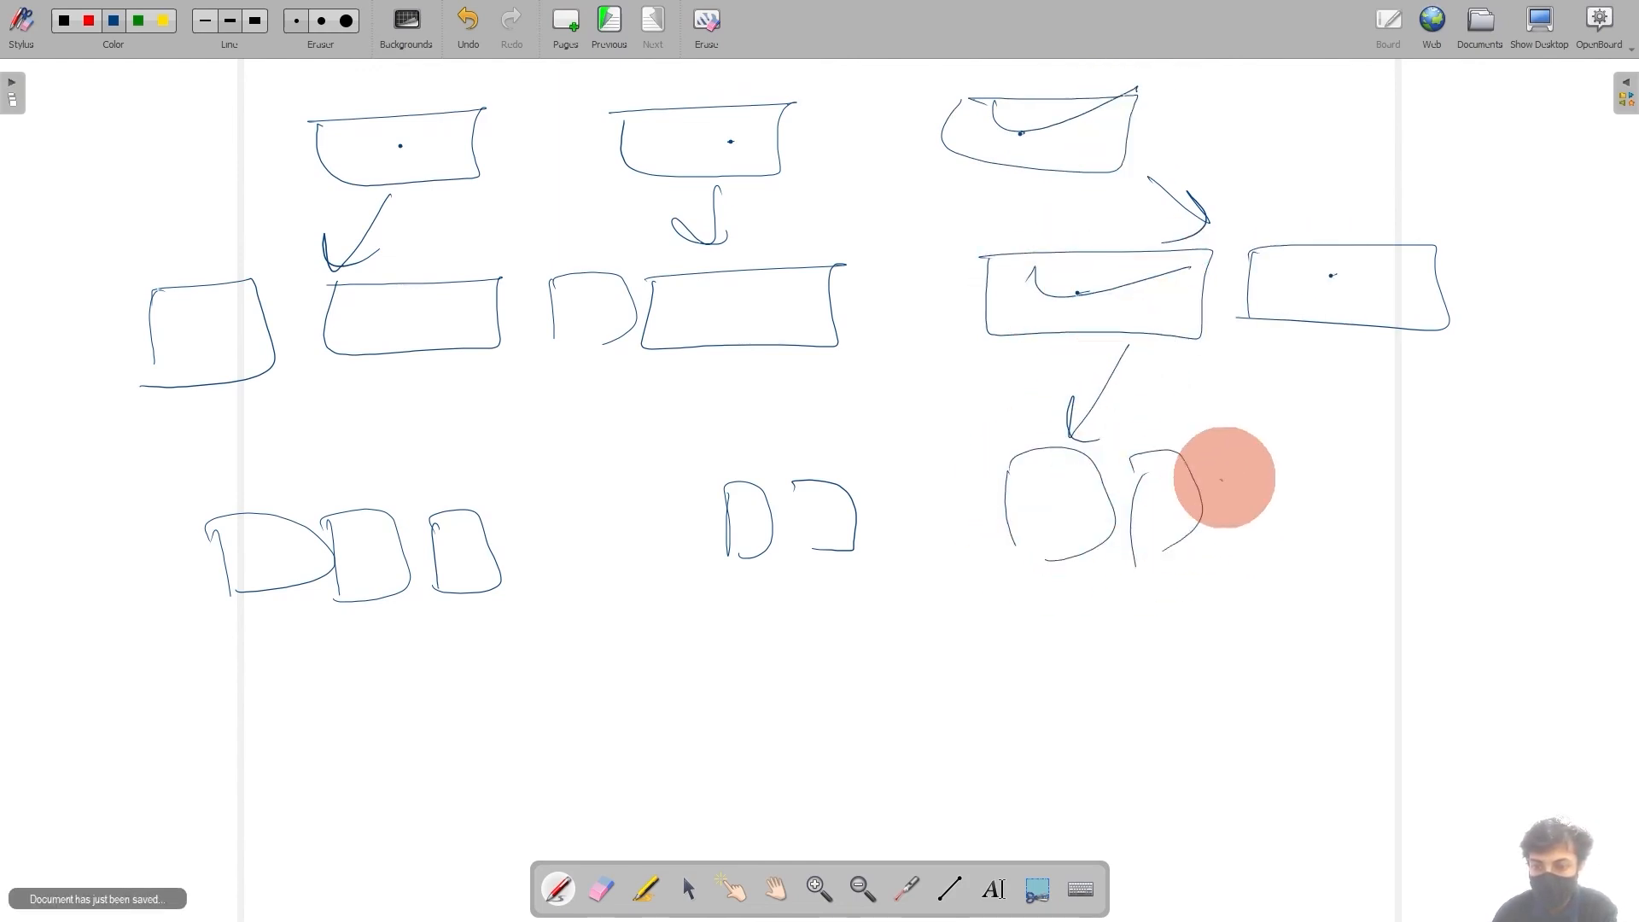
pyautogui.moveTo(1227, 470); pyautogui.dragTo(1229, 543)
pyautogui.moveTo(1220, 476)
pyautogui.mouseDown()
pyautogui.moveTo(1291, 538)
pyautogui.moveTo(1225, 549)
pyautogui.mouseUp()
# Step: Branch the last second-row box to two small boxes, and link a ticked third-level box to a rounded list of lines
pyautogui.moveTo(1376, 374)
pyautogui.mouseDown()
pyautogui.moveTo(1448, 448)
pyautogui.moveTo(1462, 436)
pyautogui.mouseUp()
pyautogui.moveTo(1442, 471)
pyautogui.mouseDown()
pyautogui.moveTo(1456, 519)
pyautogui.moveTo(1138, 515)
pyautogui.moveTo(1072, 567)
pyautogui.moveTo(951, 849)
pyautogui.moveTo(959, 717)
pyautogui.moveTo(893, 797)
pyautogui.moveTo(821, 747)
pyautogui.moveTo(846, 812)
pyautogui.mouseUp()
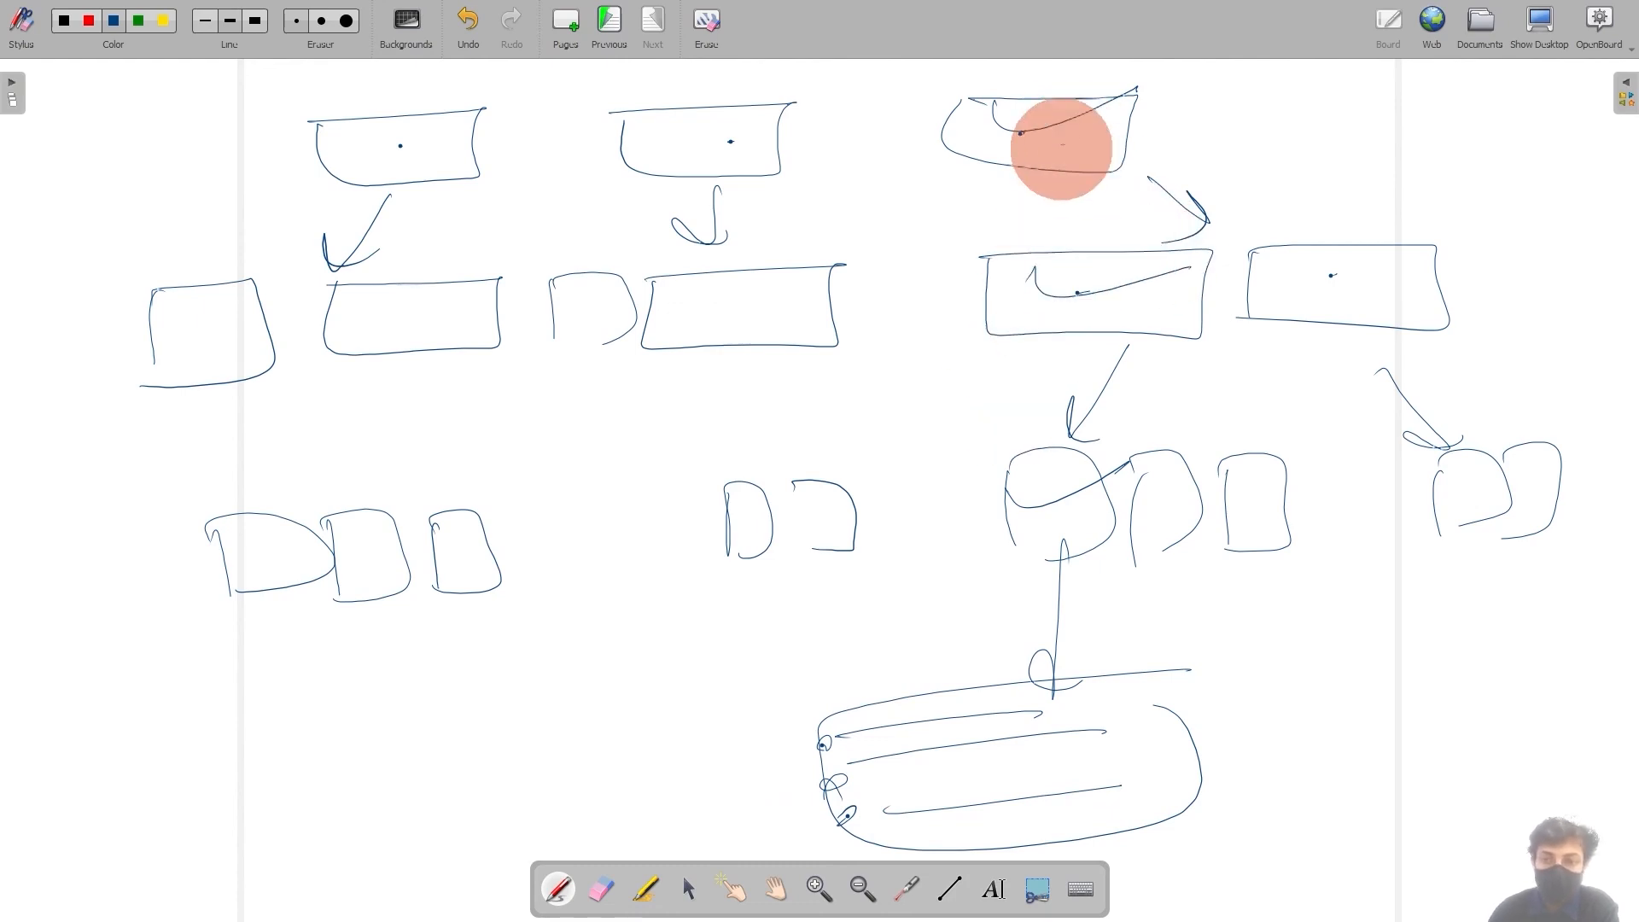
# Step: Retrace the ticks along the chosen path of the hierarchy sketch and switch back to Power BI Desktop
pyautogui.moveTo(1020, 139); pyautogui.dragTo(1145, 91)
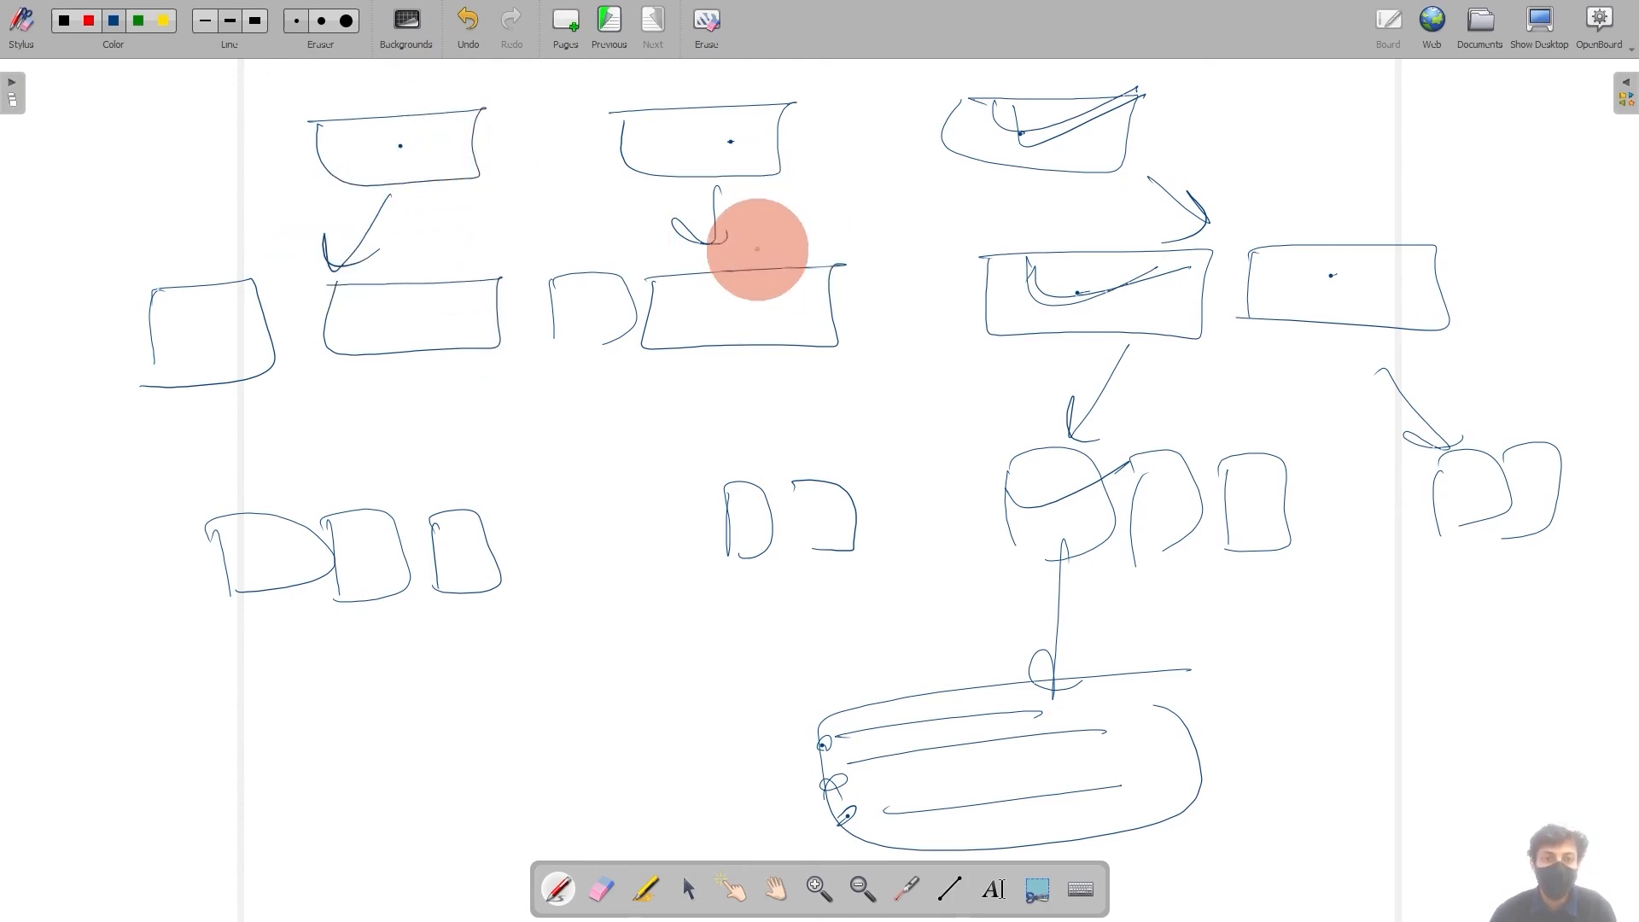
pyautogui.hotkey('alt', 'Tab')
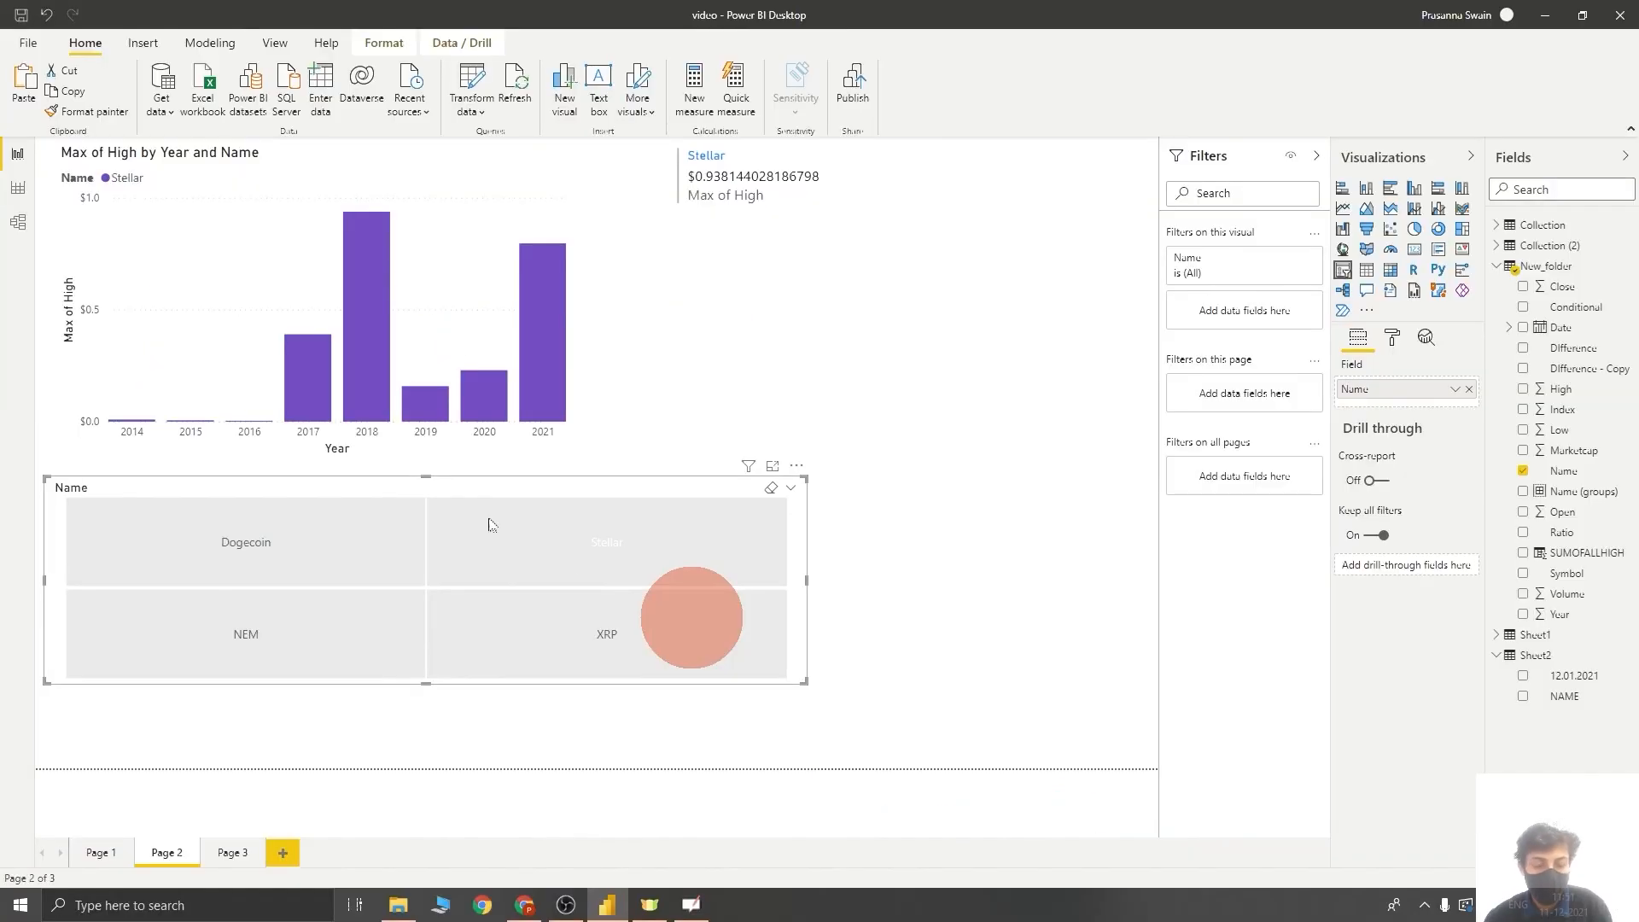